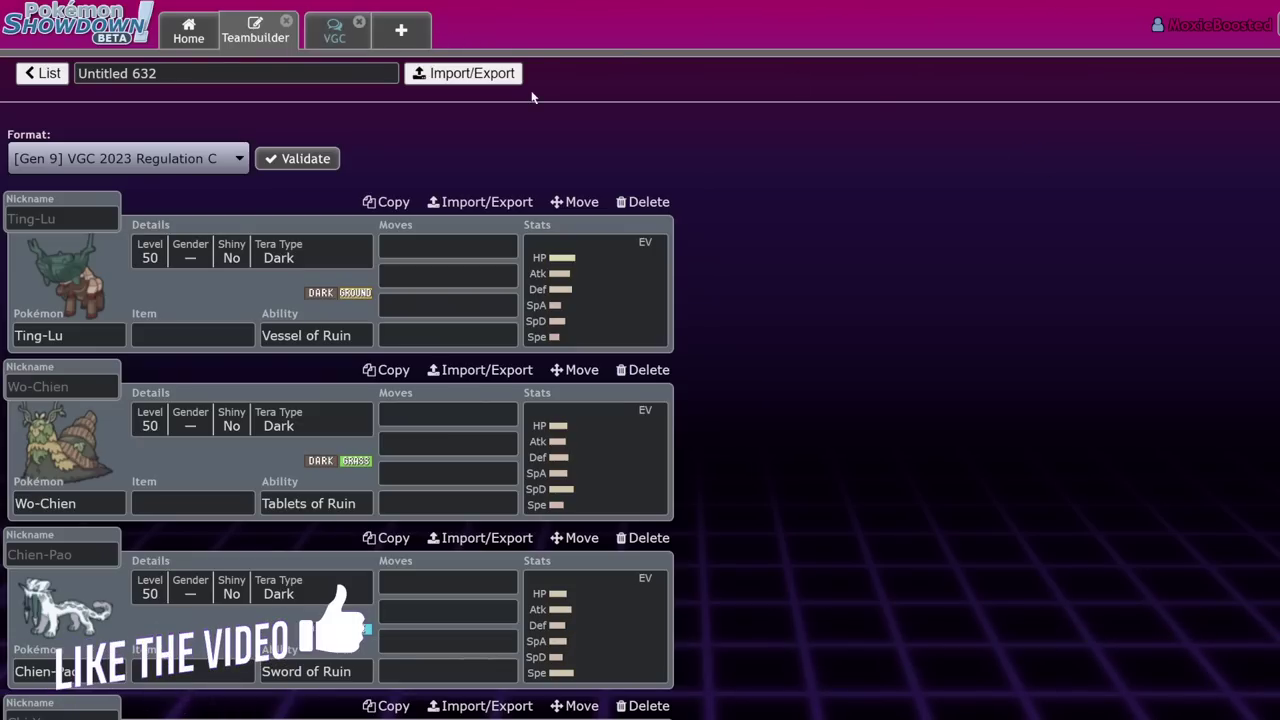
Step: Review Ting-Lu's EV and IV spreads on the Untitled 632 team, ending on the team overview
{"action": "left_click", "coordinate": [607, 307]}
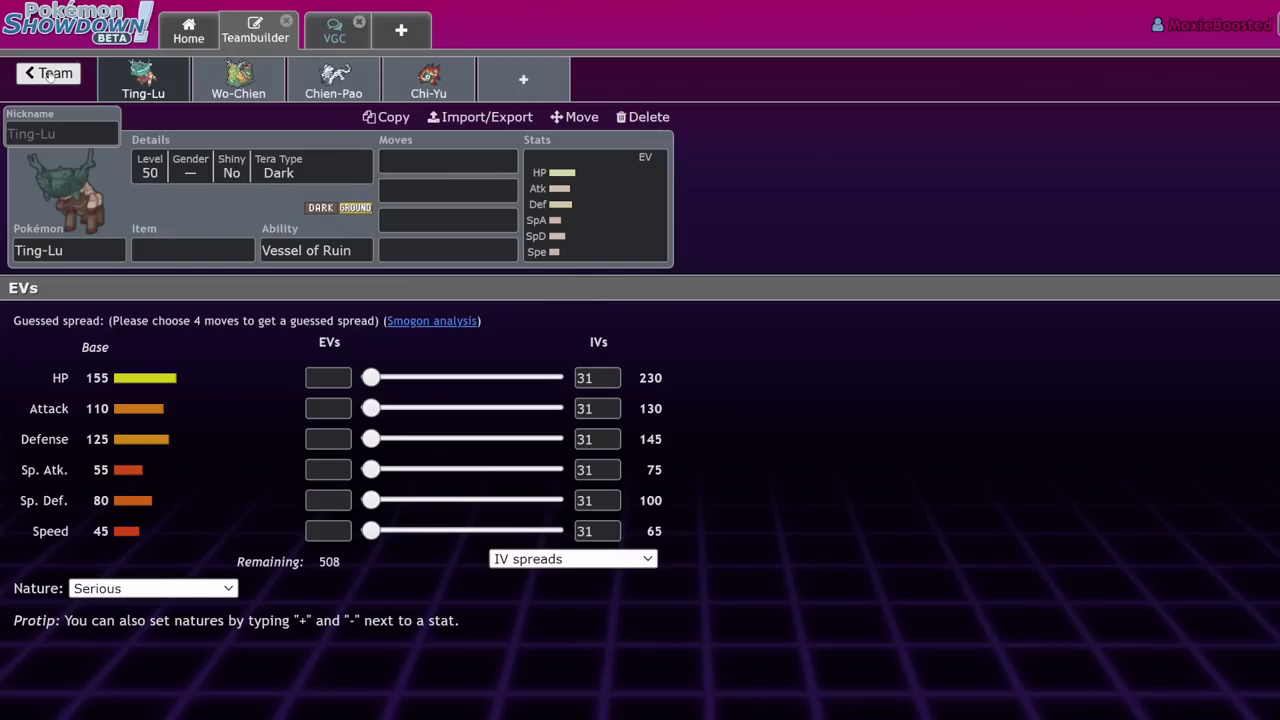
{"action": "left_click", "coordinate": [48, 74]}
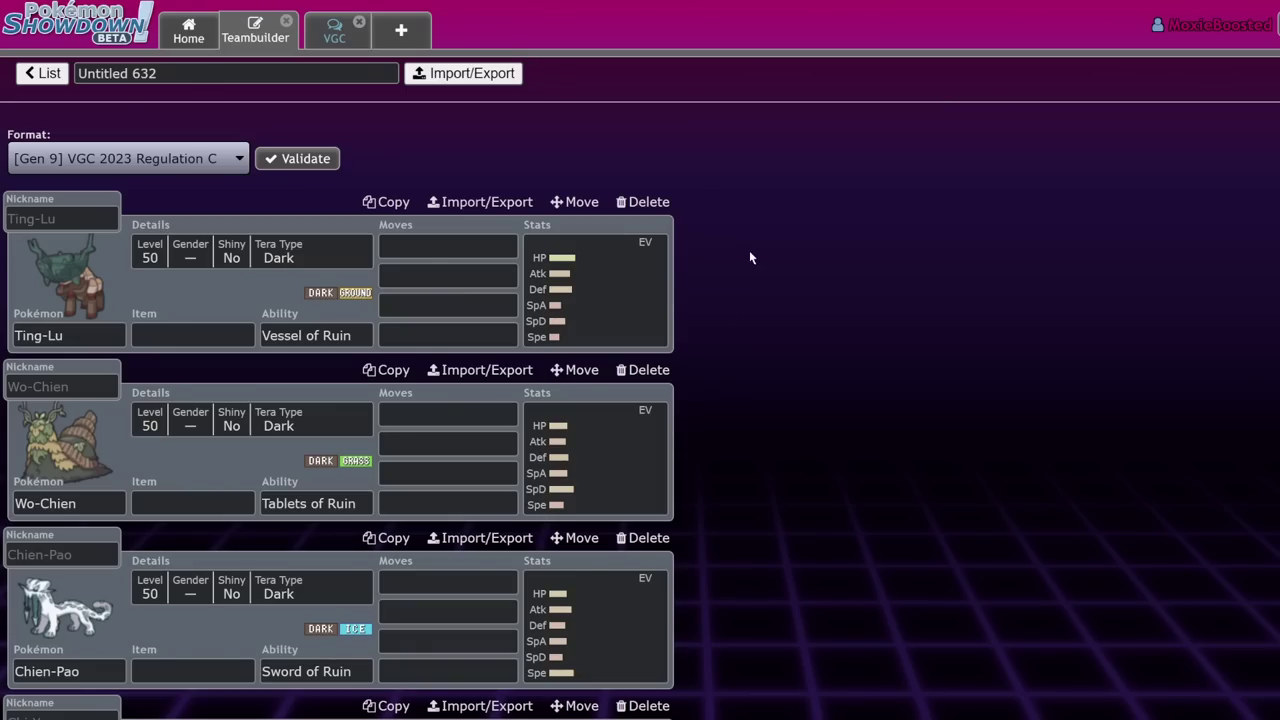
{"action": "left_click", "coordinate": [42, 73]}
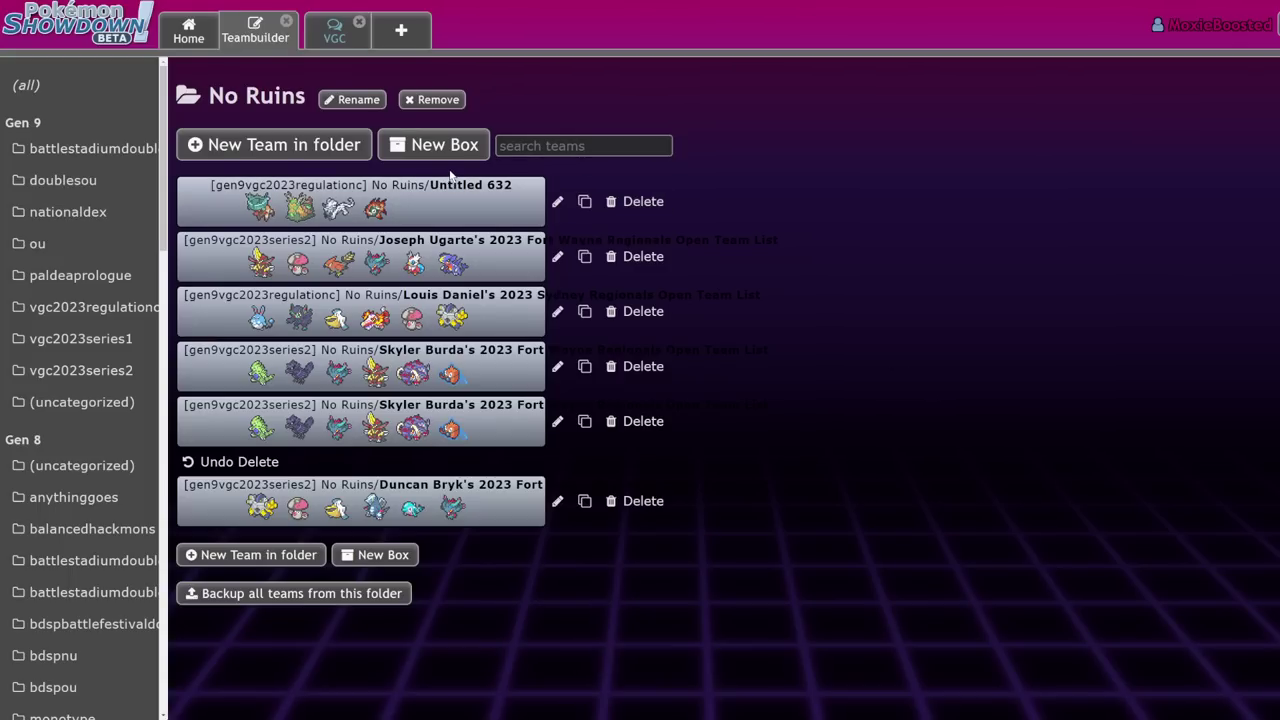
{"action": "left_click", "coordinate": [416, 211]}
{"action": "left_click", "coordinate": [575, 272]}
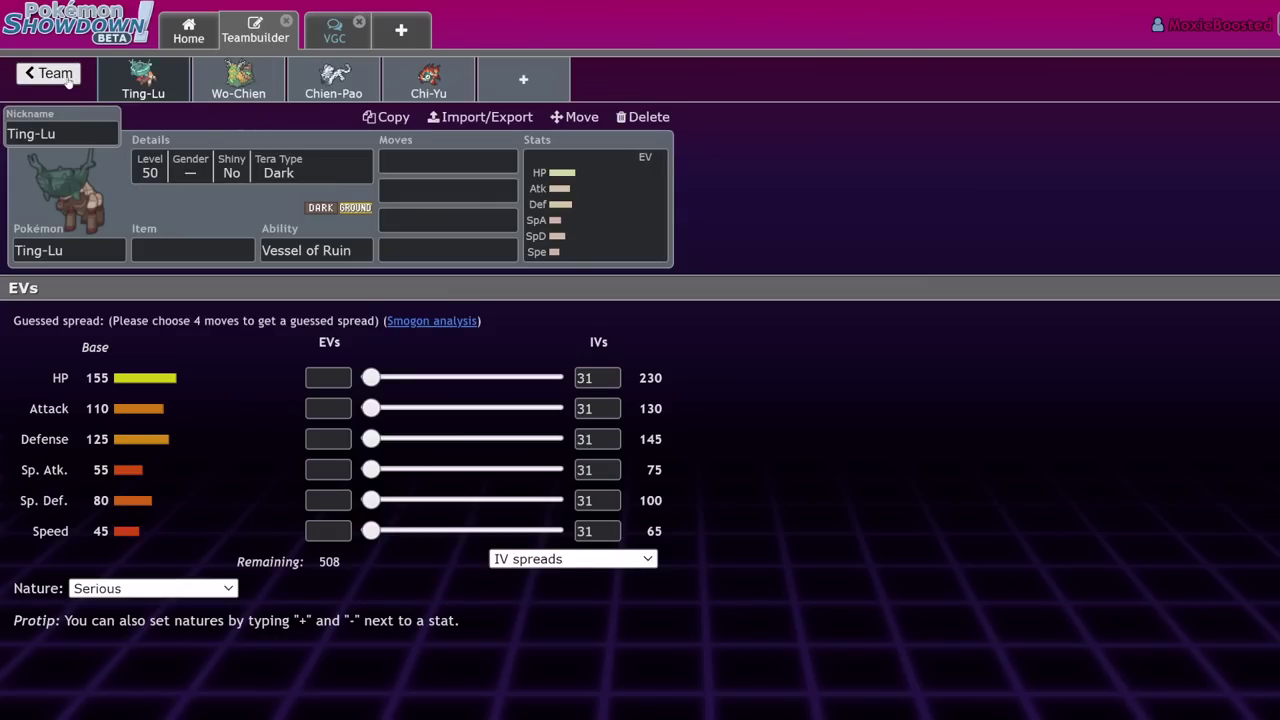
{"action": "left_click", "coordinate": [66, 78]}
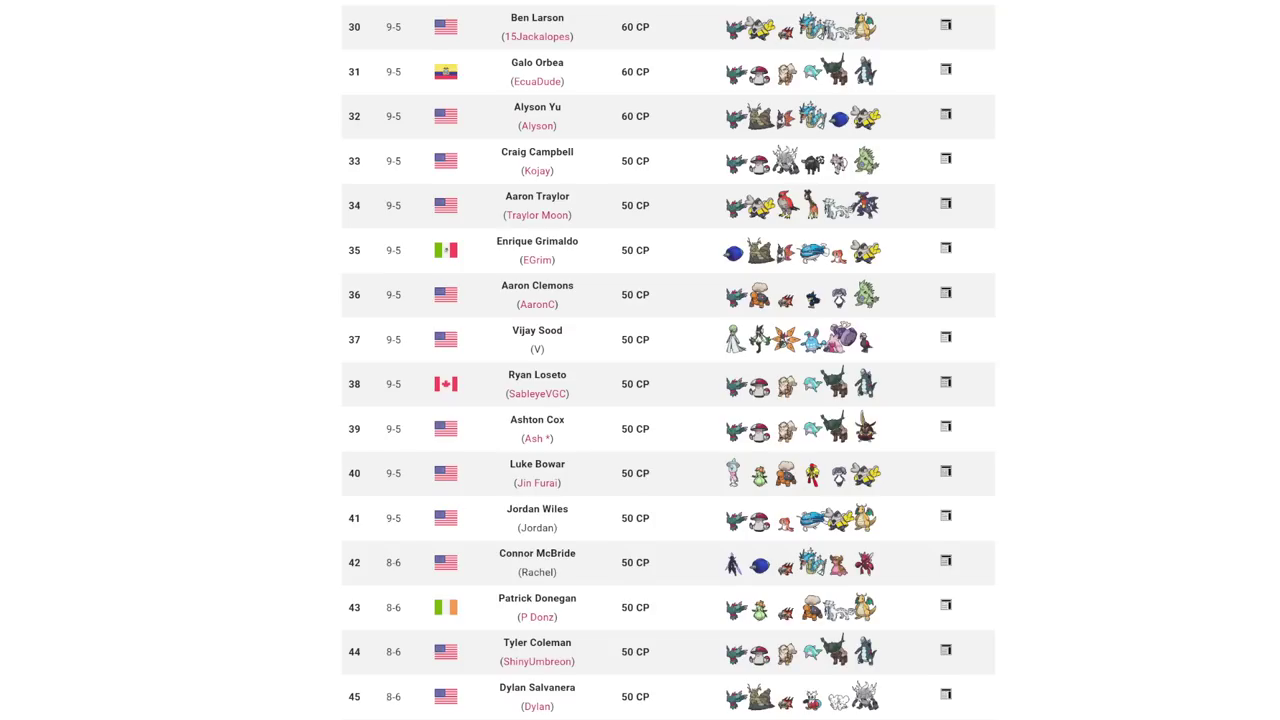
Step: Scroll through the Fort Wayne Regionals standings on Victory Road
{"action": "scroll", "coordinate": [668, 360], "scroll_direction": "up", "scroll_amount": 13}
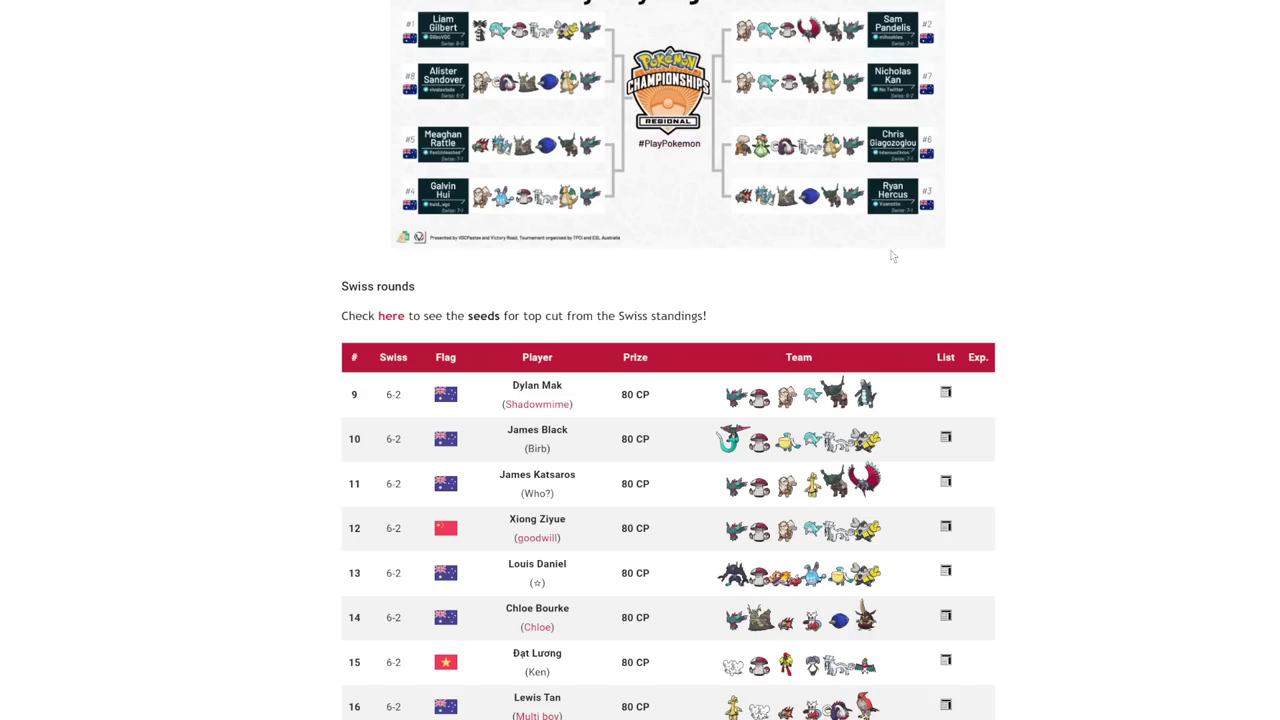
{"action": "scroll", "coordinate": [921, 260], "scroll_direction": "up", "scroll_amount": 10}
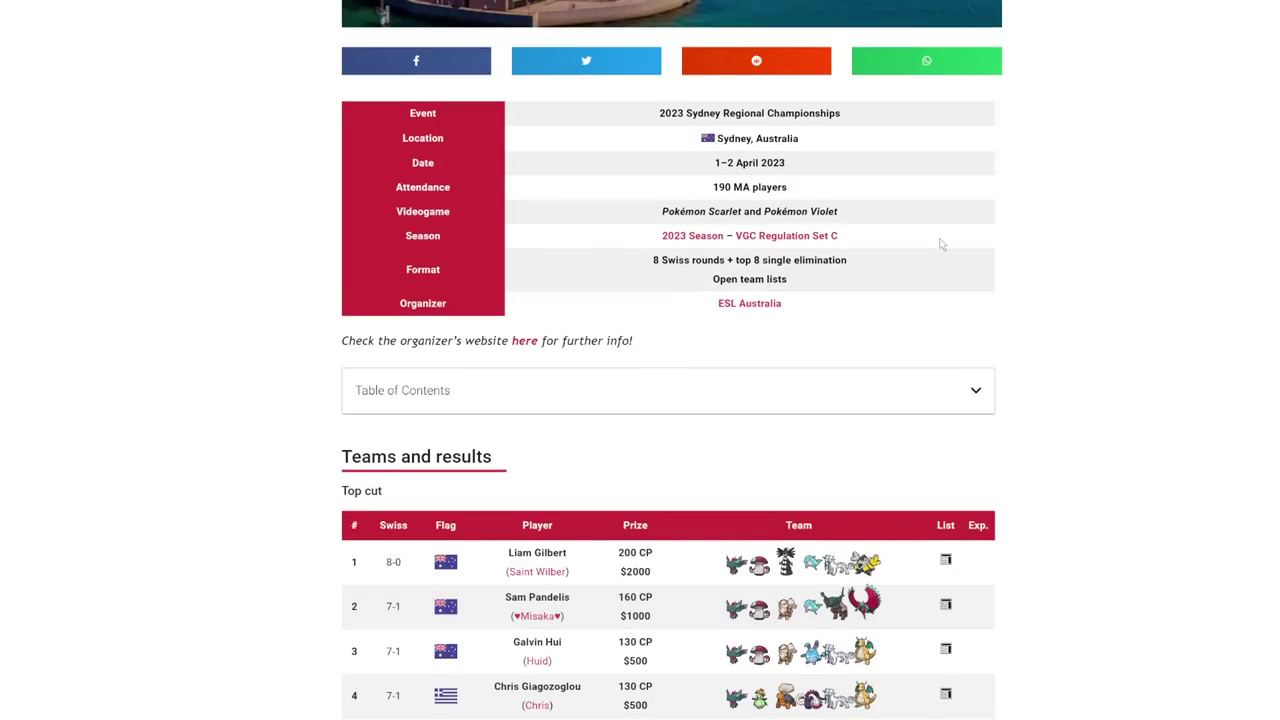
{"action": "scroll", "coordinate": [940, 240], "scroll_direction": "up", "scroll_amount": 5}
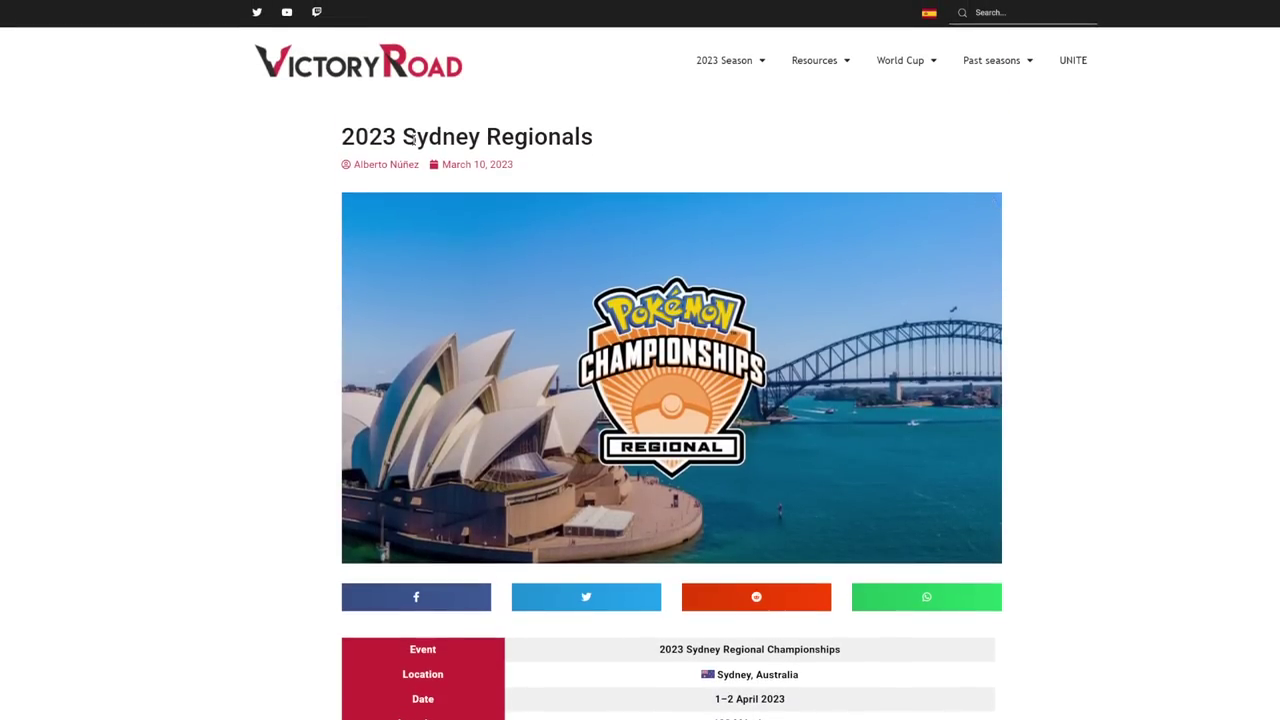
{"action": "scroll", "coordinate": [600, 157], "scroll_direction": "down", "scroll_amount": 4}
{"action": "scroll", "coordinate": [600, 157], "scroll_direction": "down", "scroll_amount": 20}
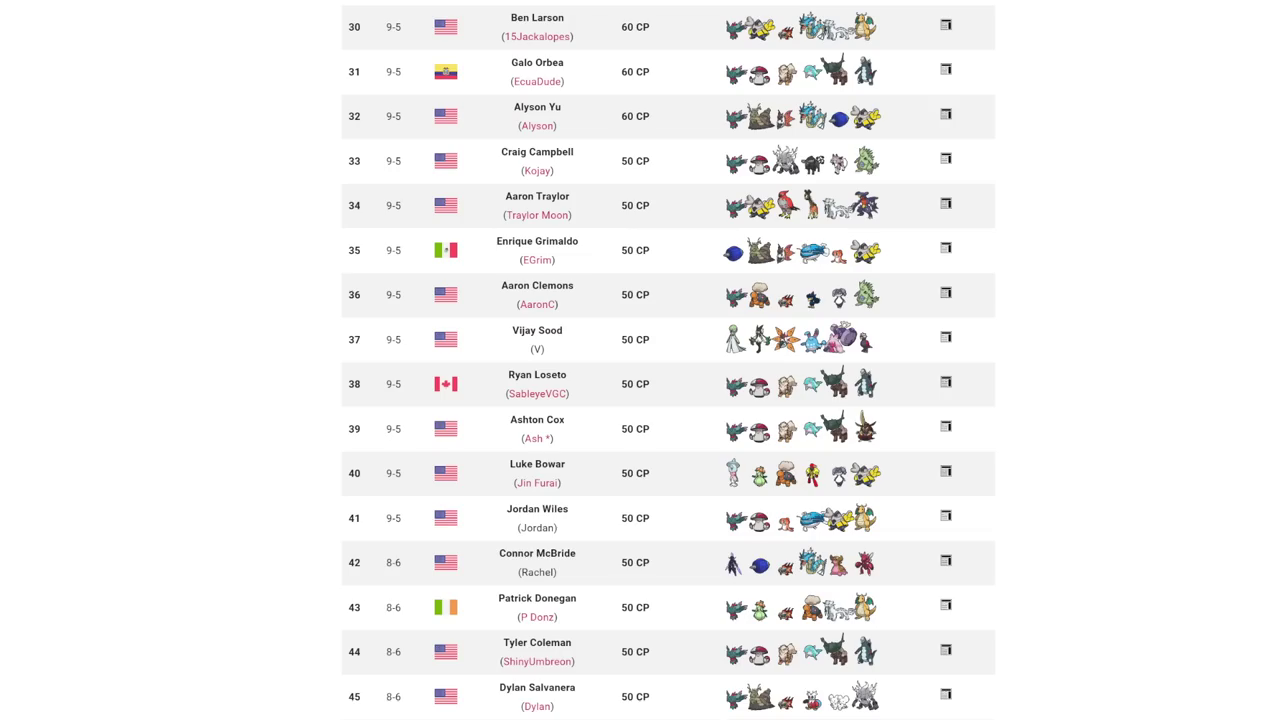
{"action": "scroll", "coordinate": [531, 143], "scroll_direction": "up", "scroll_amount": 20}
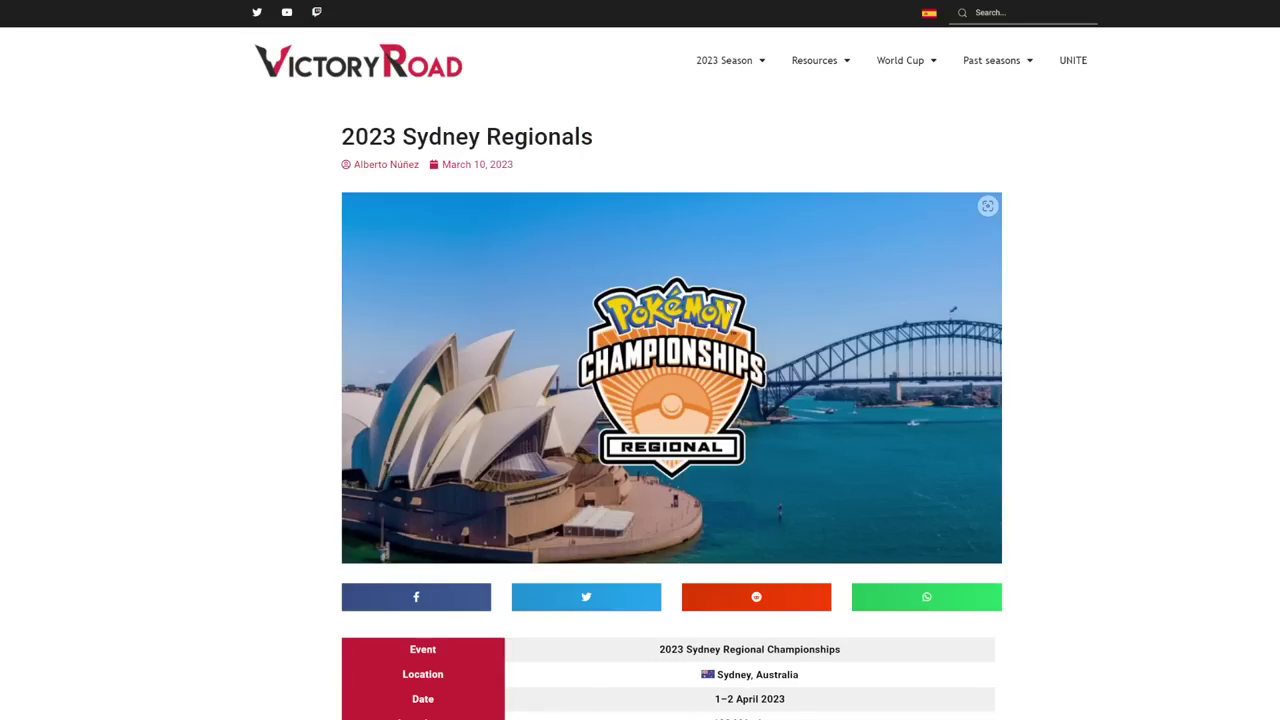
Step: Scroll the Sydney Regionals results page down to the Swiss rounds standings table
{"action": "scroll", "coordinate": [831, 313], "scroll_direction": "down", "scroll_amount": 2}
{"action": "scroll", "coordinate": [831, 313], "scroll_direction": "down", "scroll_amount": 1}
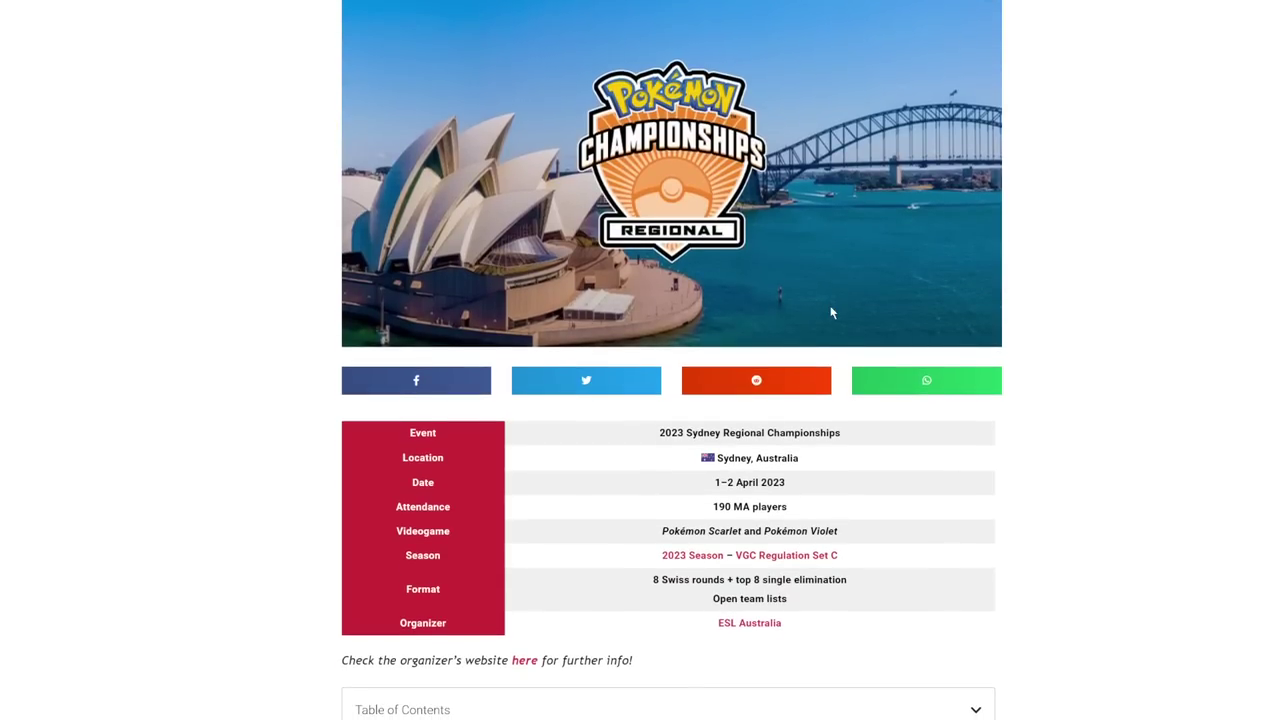
{"action": "scroll", "coordinate": [831, 313], "scroll_direction": "down", "scroll_amount": 2}
{"action": "scroll", "coordinate": [745, 288], "scroll_direction": "down", "scroll_amount": 3}
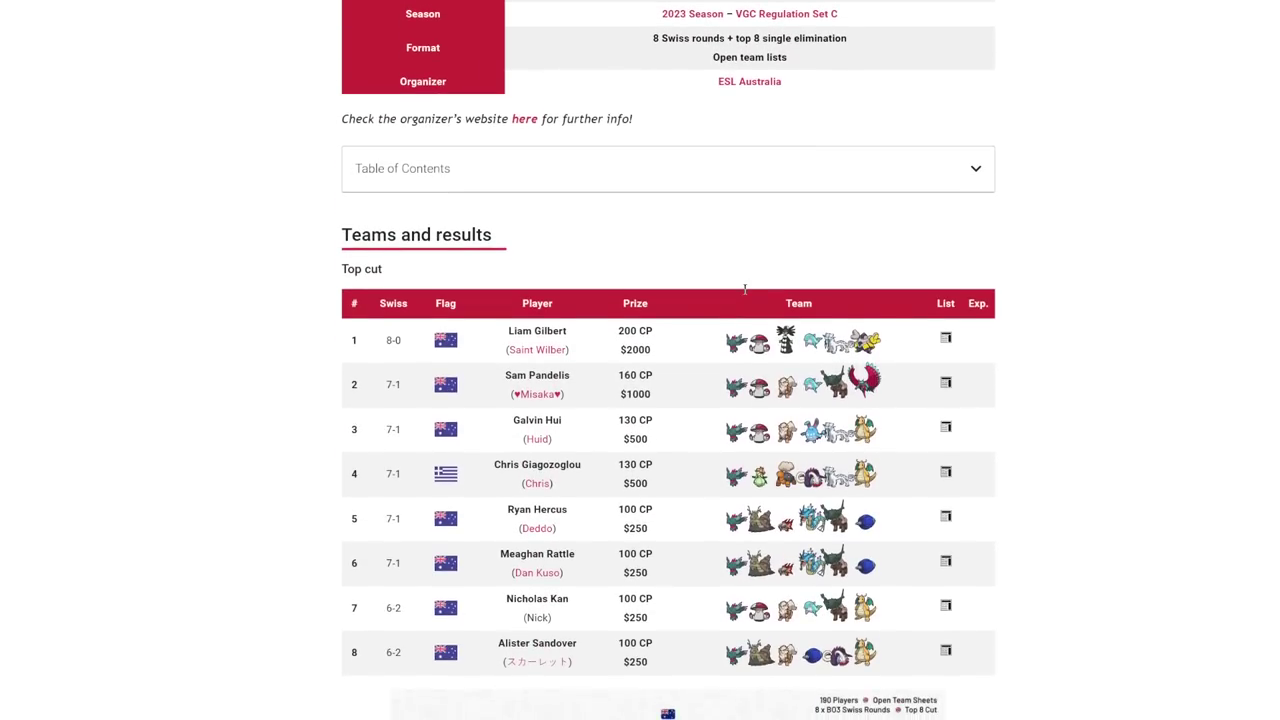
{"action": "scroll", "coordinate": [745, 290], "scroll_direction": "down", "scroll_amount": 1}
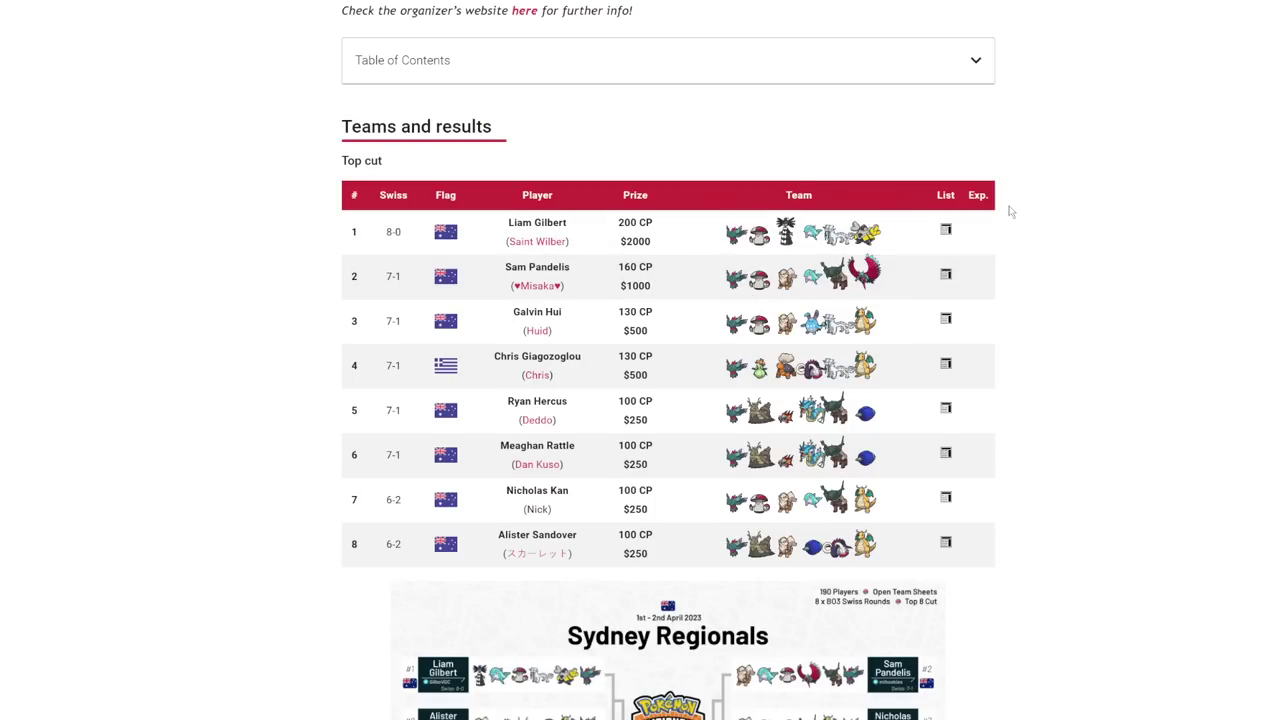
{"action": "scroll", "coordinate": [1010, 211], "scroll_direction": "down", "scroll_amount": 6}
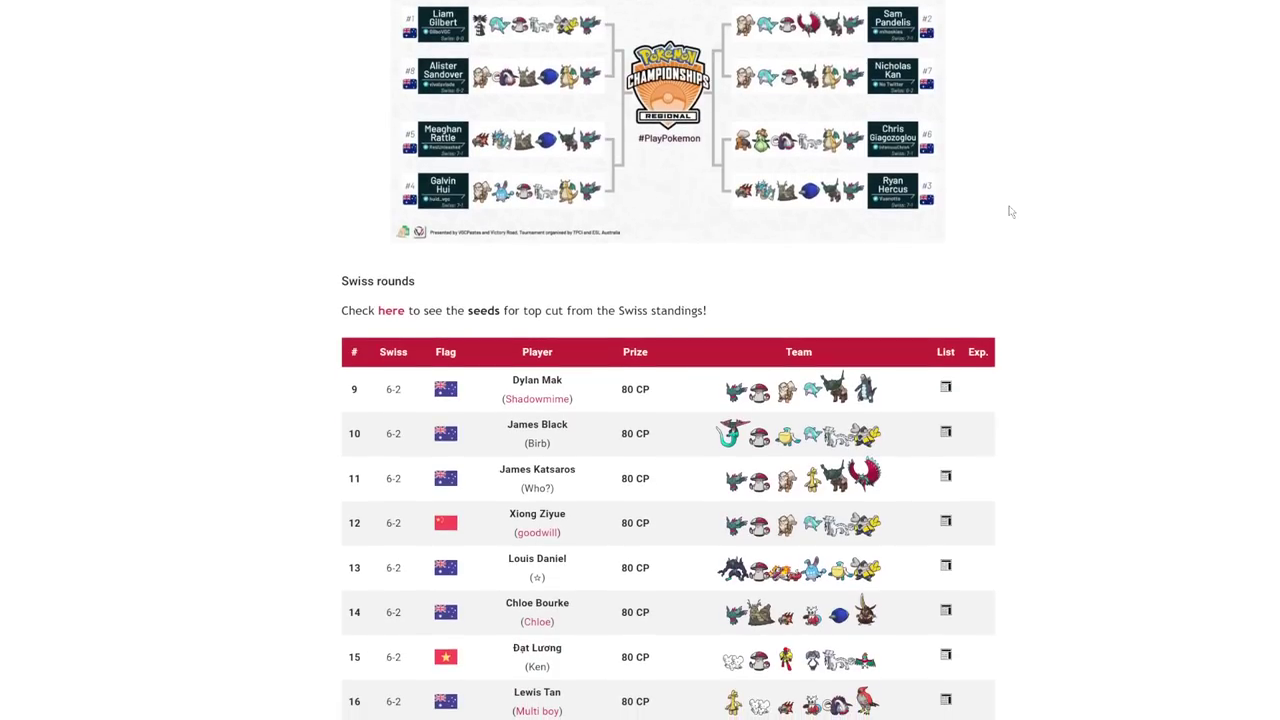
{"action": "scroll", "coordinate": [1010, 211], "scroll_direction": "down", "scroll_amount": 2}
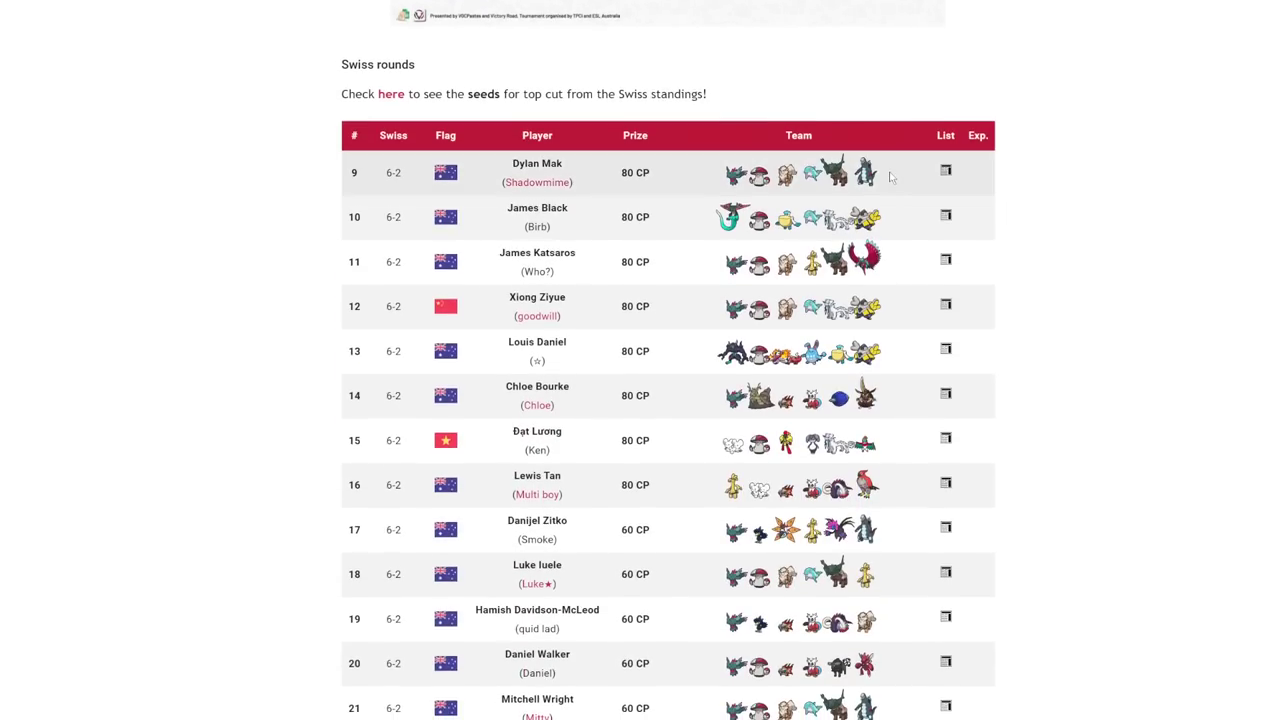
{"action": "scroll", "coordinate": [891, 177], "scroll_direction": "down", "scroll_amount": 1}
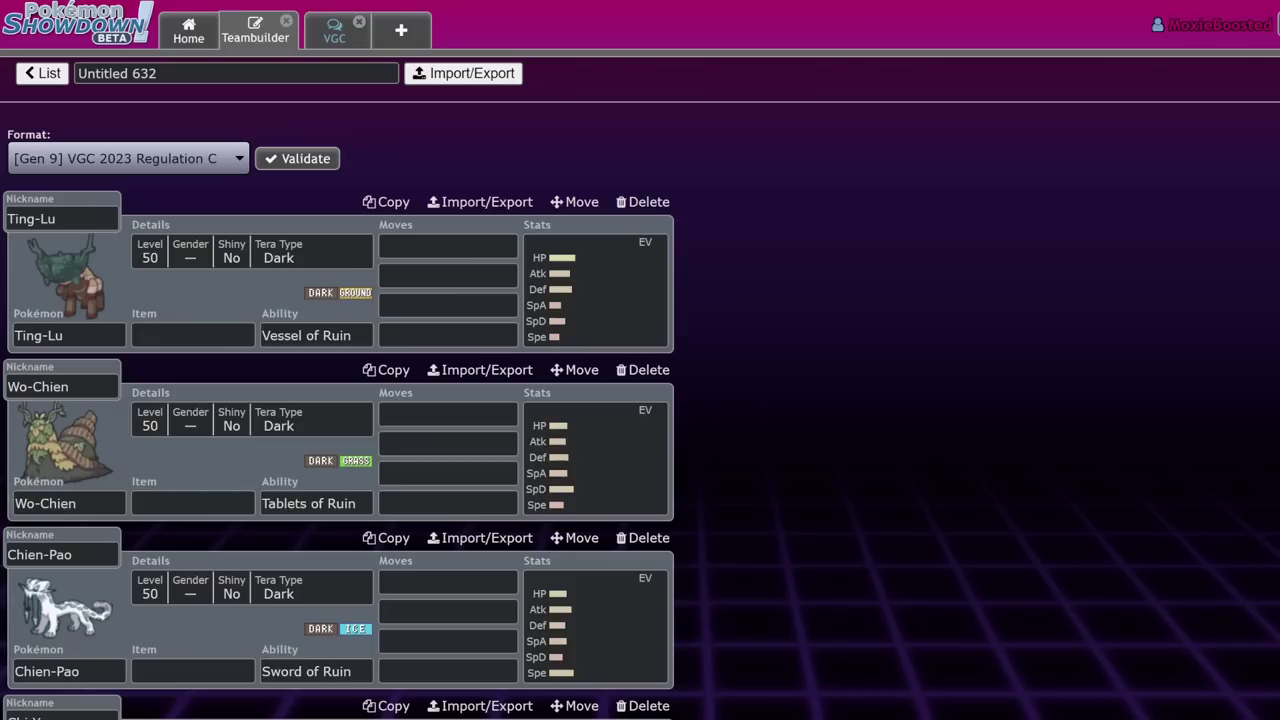
Step: Open the No Ruins Sydney Regionals team and scroll through its six Pokémon, Azumarill to Iron Hands
{"action": "left_click", "coordinate": [42, 73]}
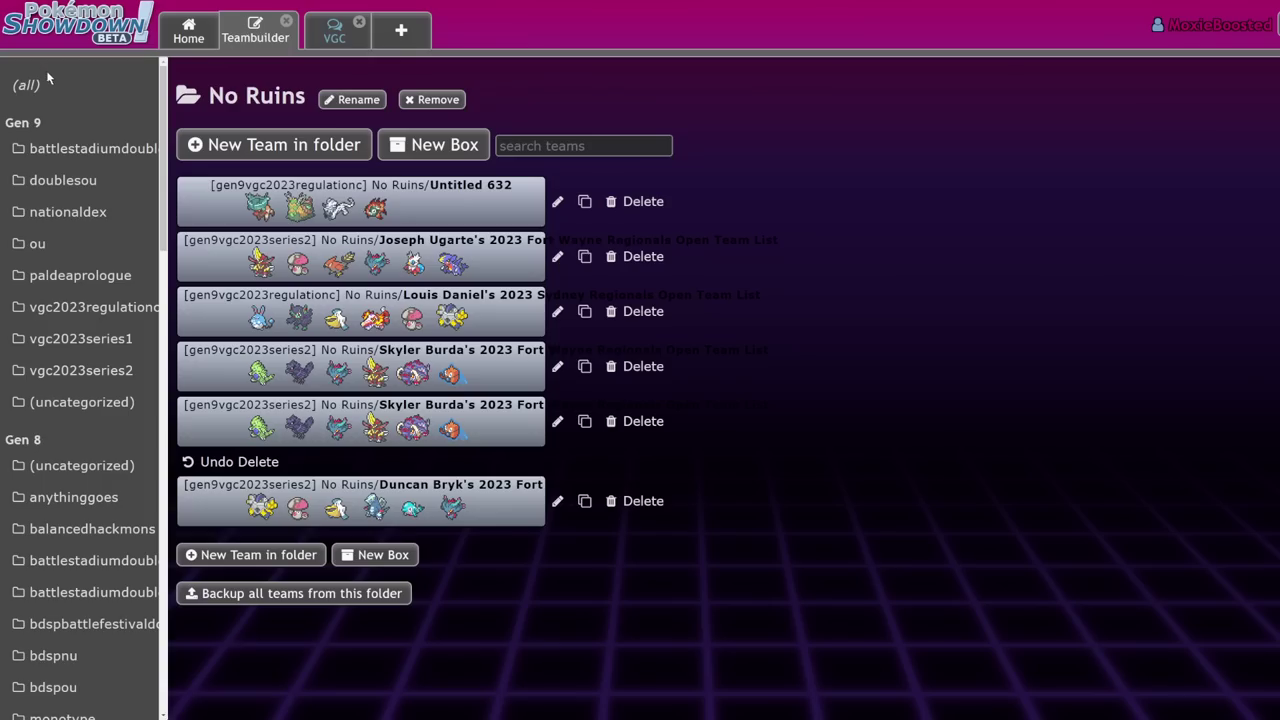
{"action": "left_click", "coordinate": [472, 318]}
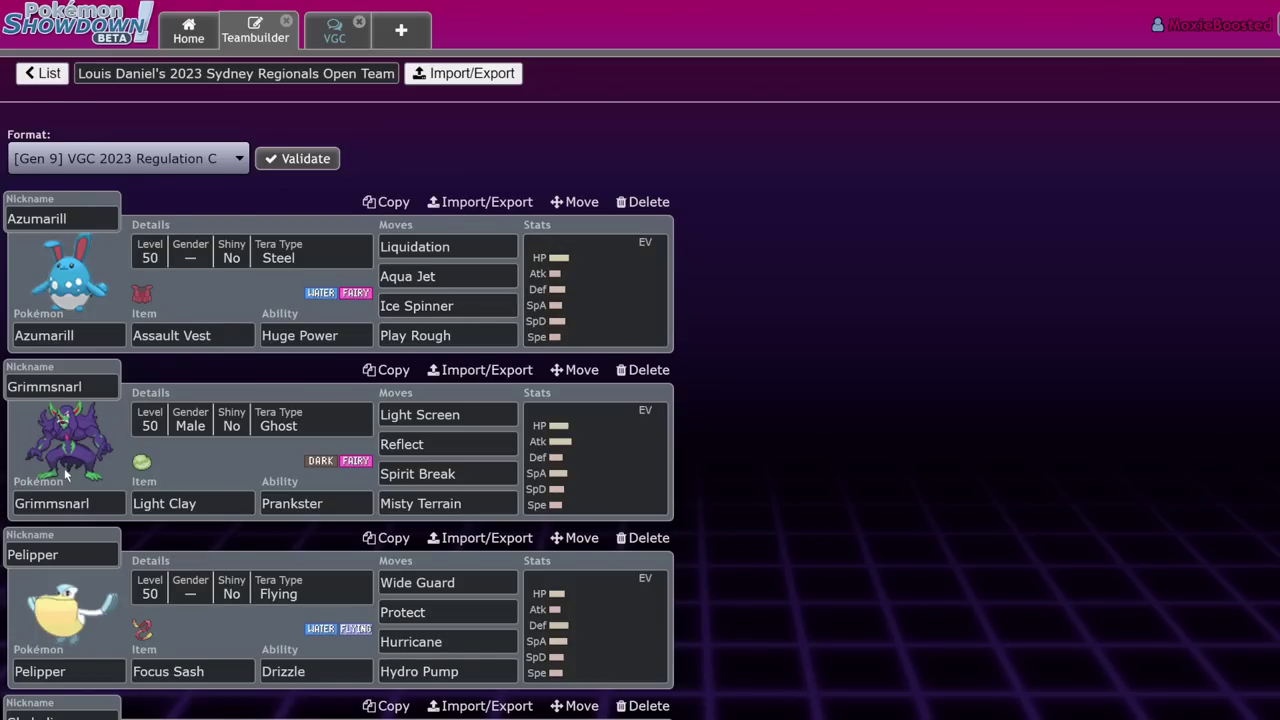
{"action": "scroll", "coordinate": [205, 496], "scroll_direction": "down", "scroll_amount": 4}
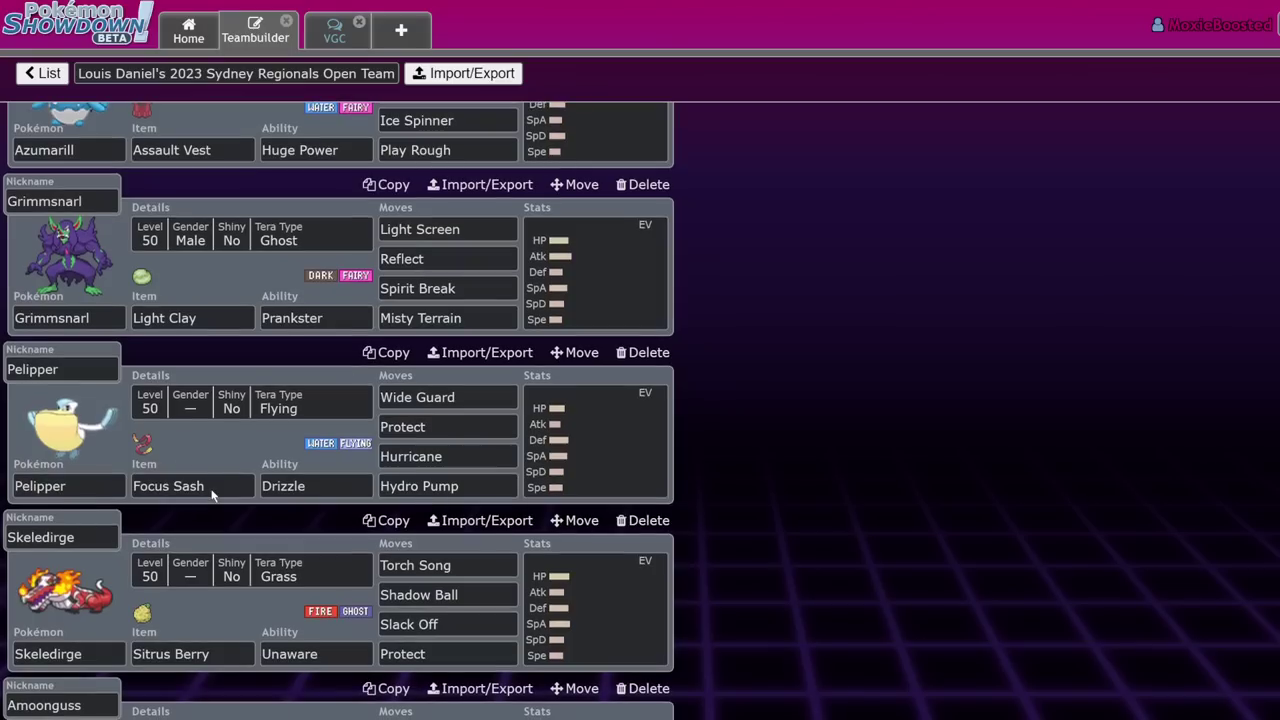
{"action": "scroll", "coordinate": [210, 490], "scroll_direction": "down", "scroll_amount": 2}
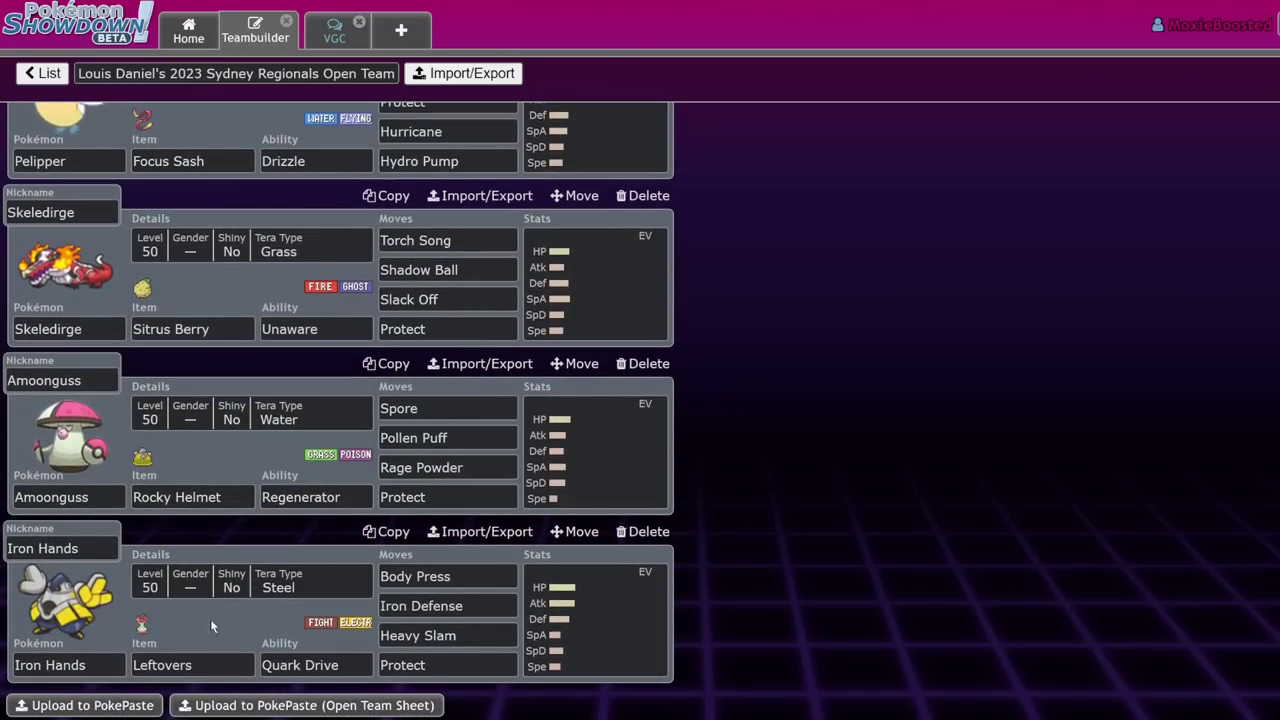
{"action": "scroll", "coordinate": [450, 428], "scroll_direction": "up", "scroll_amount": 4}
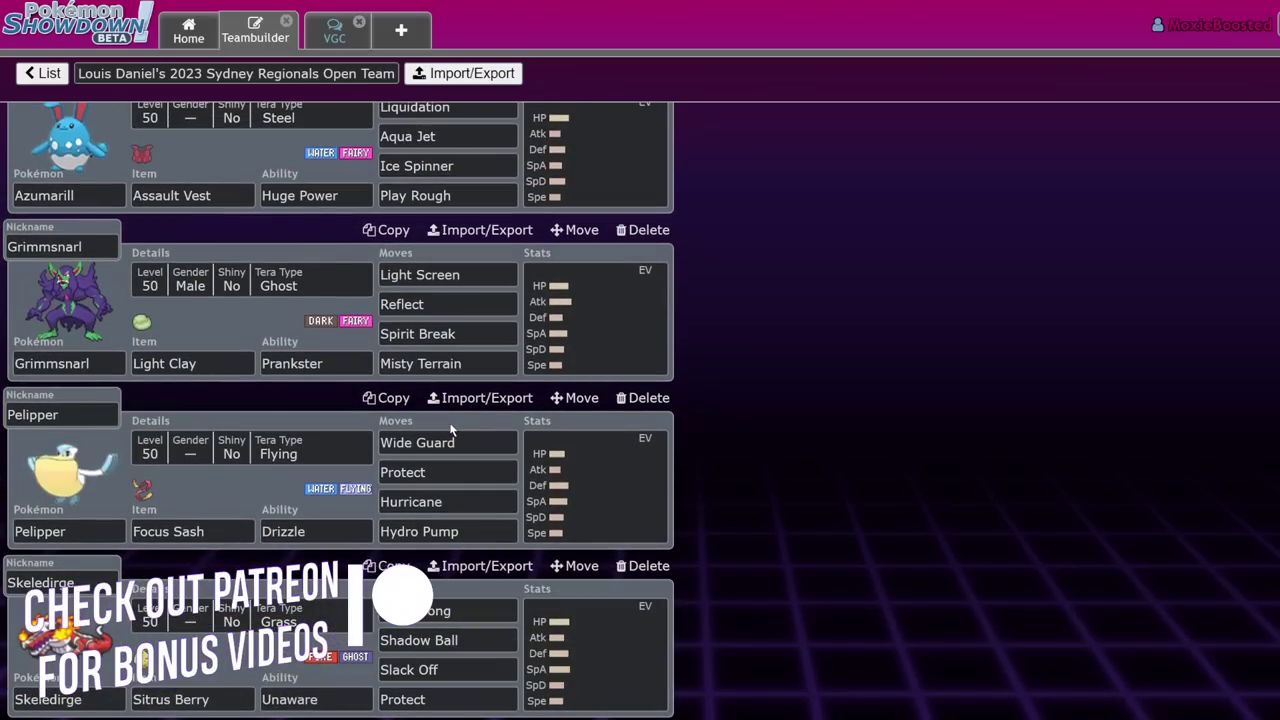
{"action": "scroll", "coordinate": [450, 428], "scroll_direction": "up", "scroll_amount": 2}
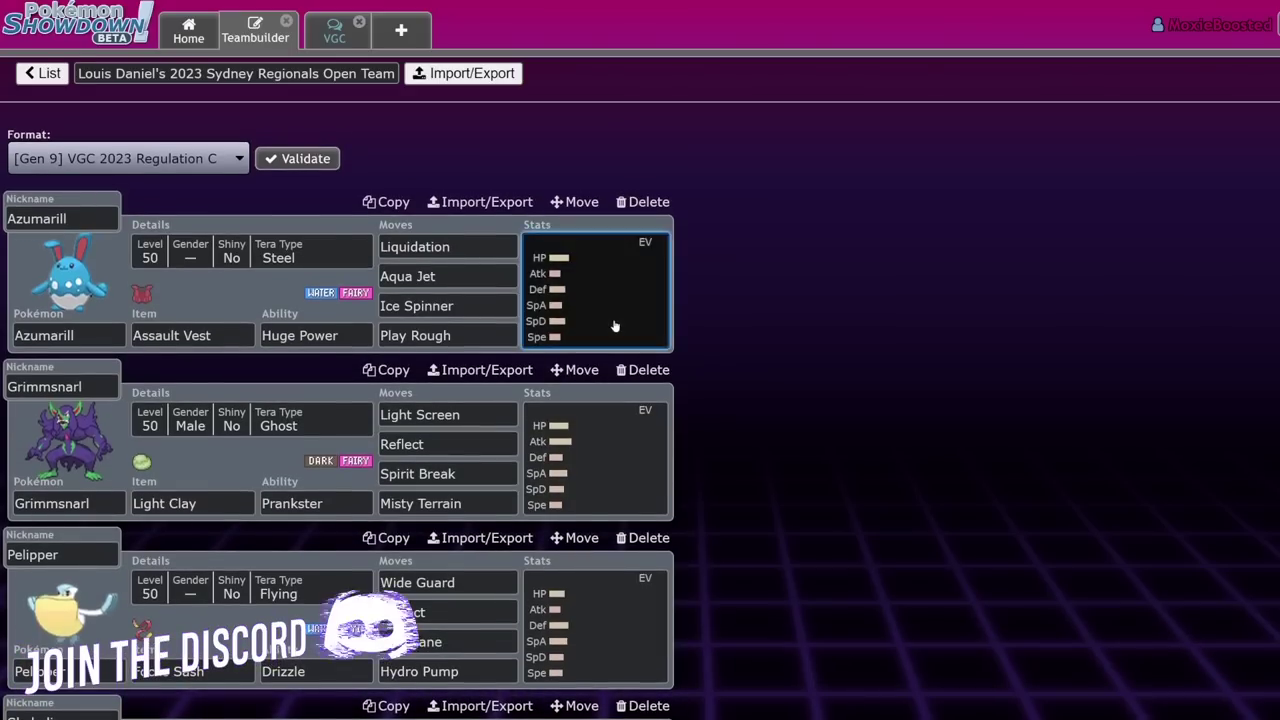
Step: Check Azumarill's spreads, detour via Home, and switch between the Sydney and Untitled 632 teams
{"action": "left_click", "coordinate": [615, 325]}
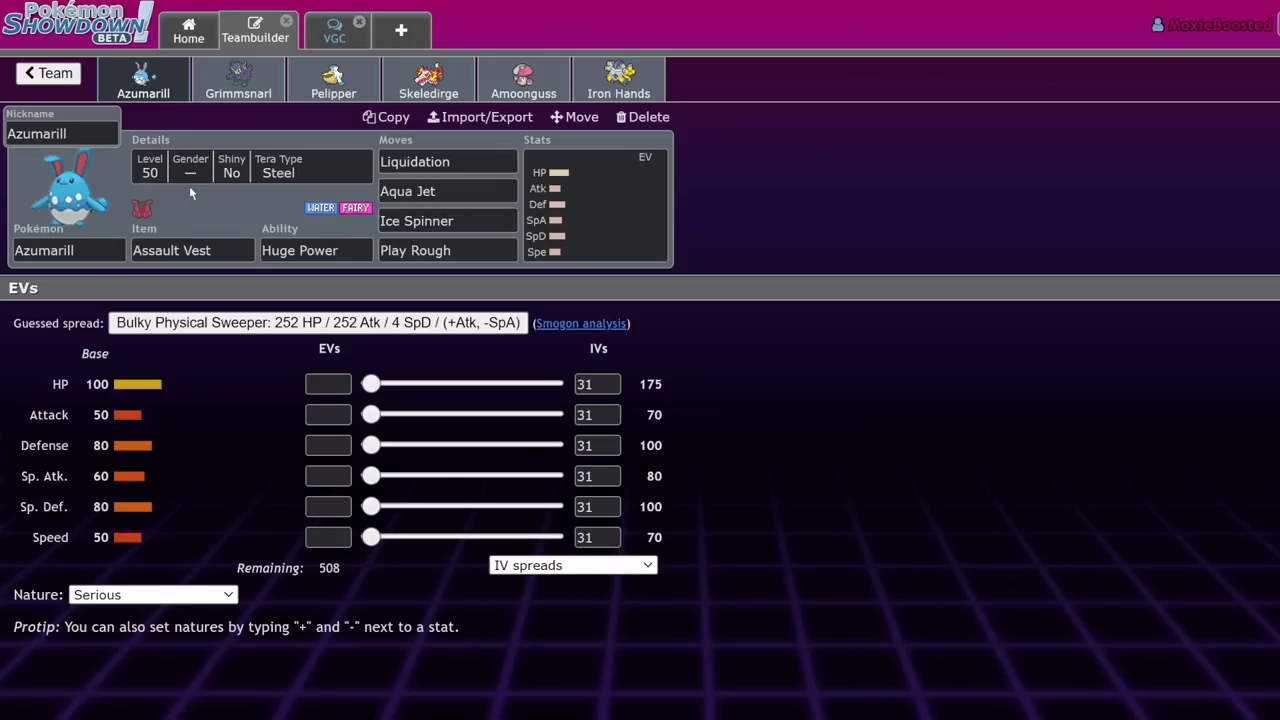
{"action": "left_click", "coordinate": [188, 30]}
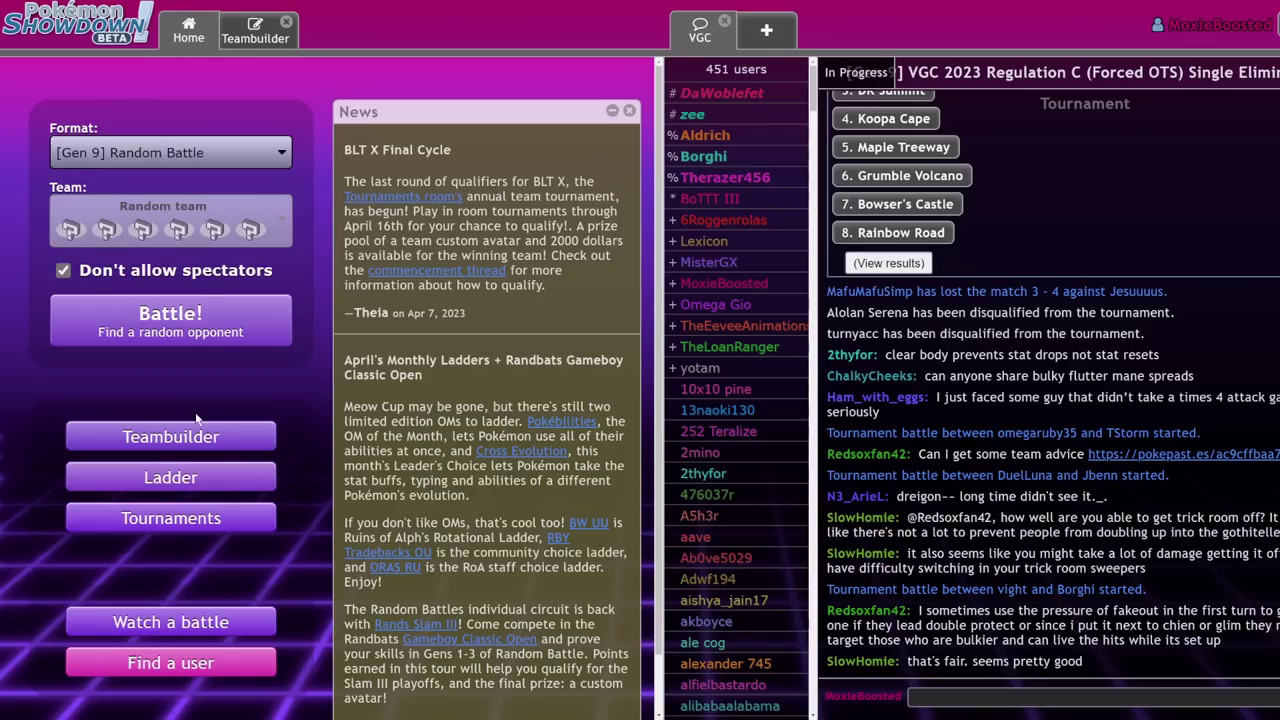
{"action": "left_click", "coordinate": [170, 436]}
{"action": "left_click", "coordinate": [40, 80]}
{"action": "left_click", "coordinate": [38, 80]}
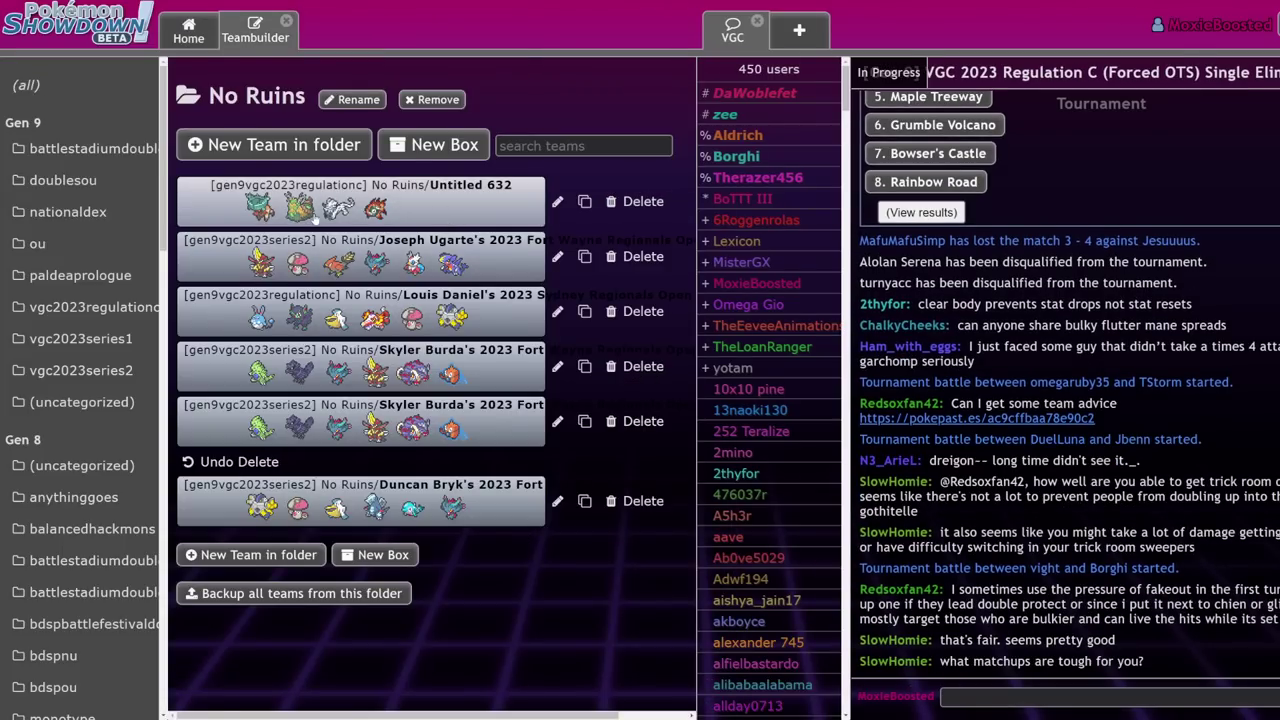
{"action": "left_click", "coordinate": [325, 306]}
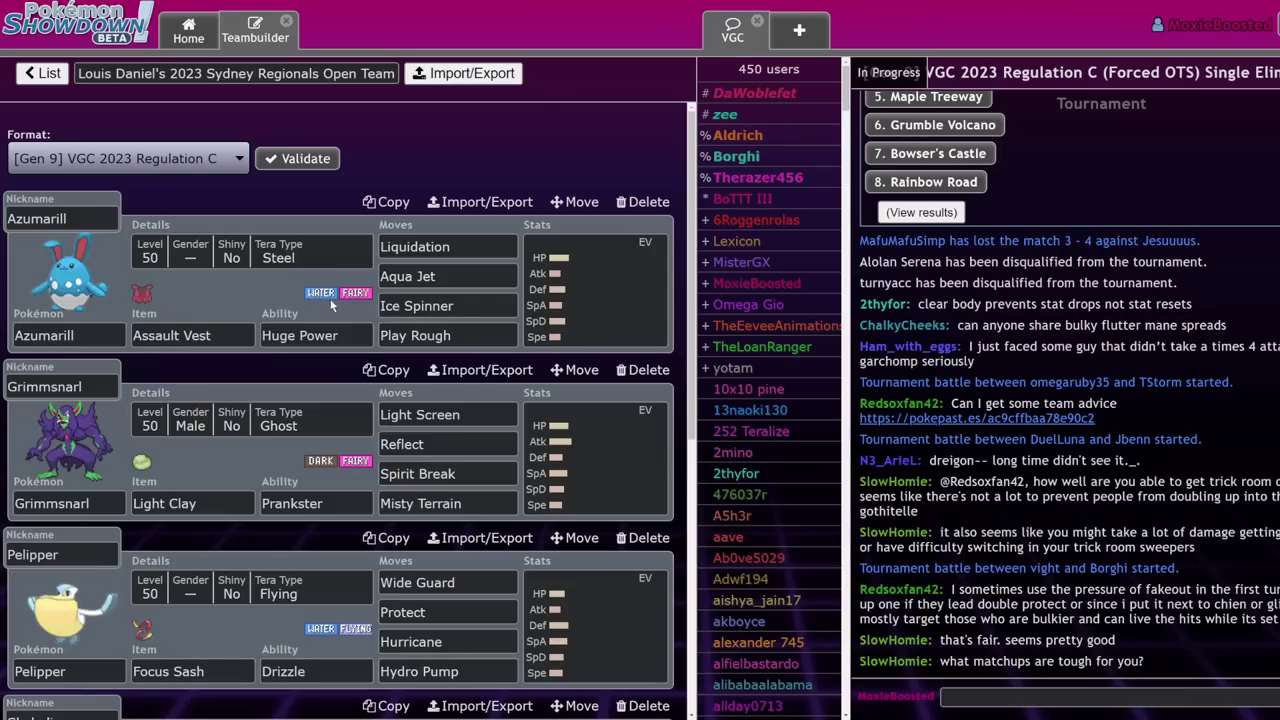
{"action": "left_click", "coordinate": [38, 75]}
{"action": "left_click", "coordinate": [330, 190]}
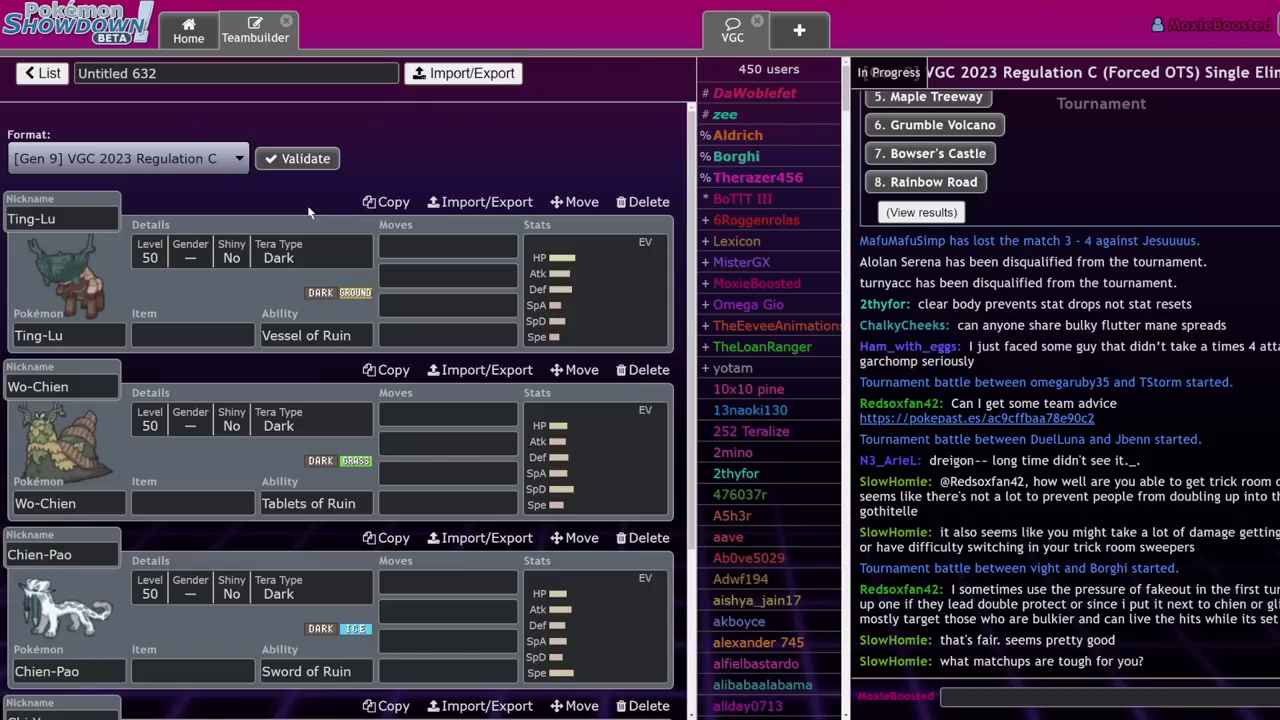
{"action": "scroll", "coordinate": [598, 281], "scroll_direction": "down", "scroll_amount": 3}
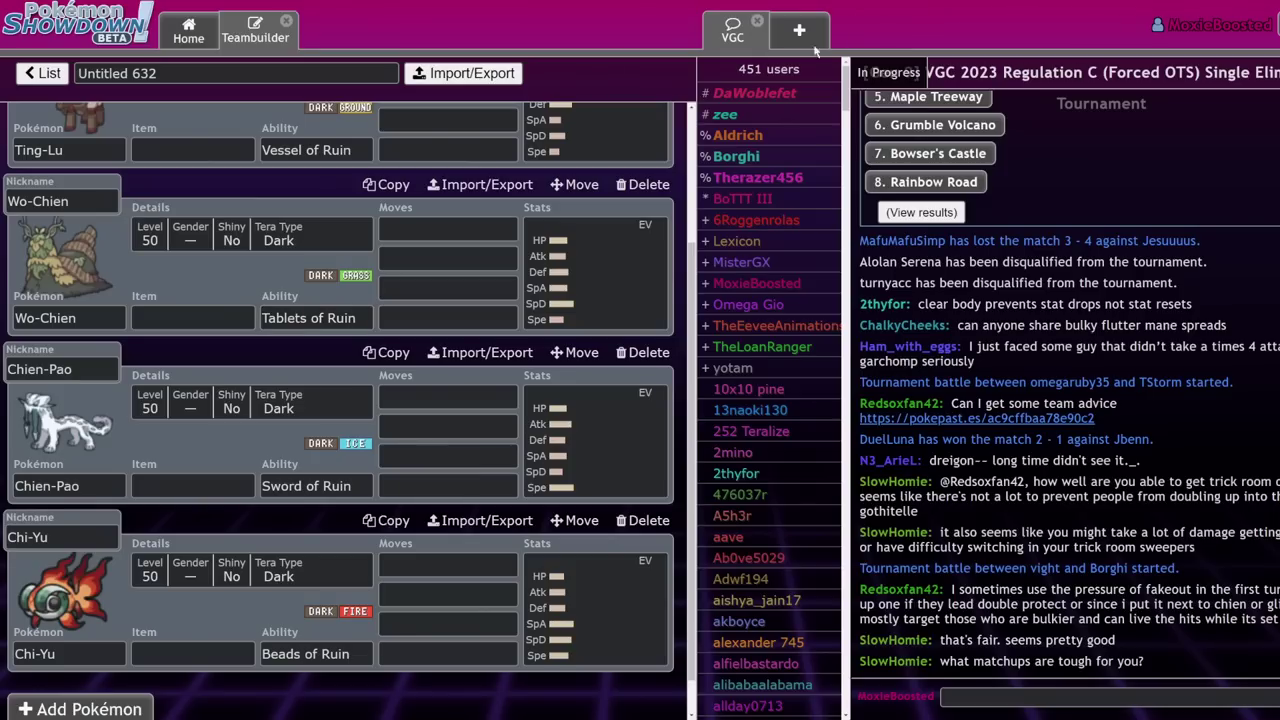
Step: Close the VGC chat room and reopen the Sydney Regionals team
{"action": "left_click", "coordinate": [756, 21]}
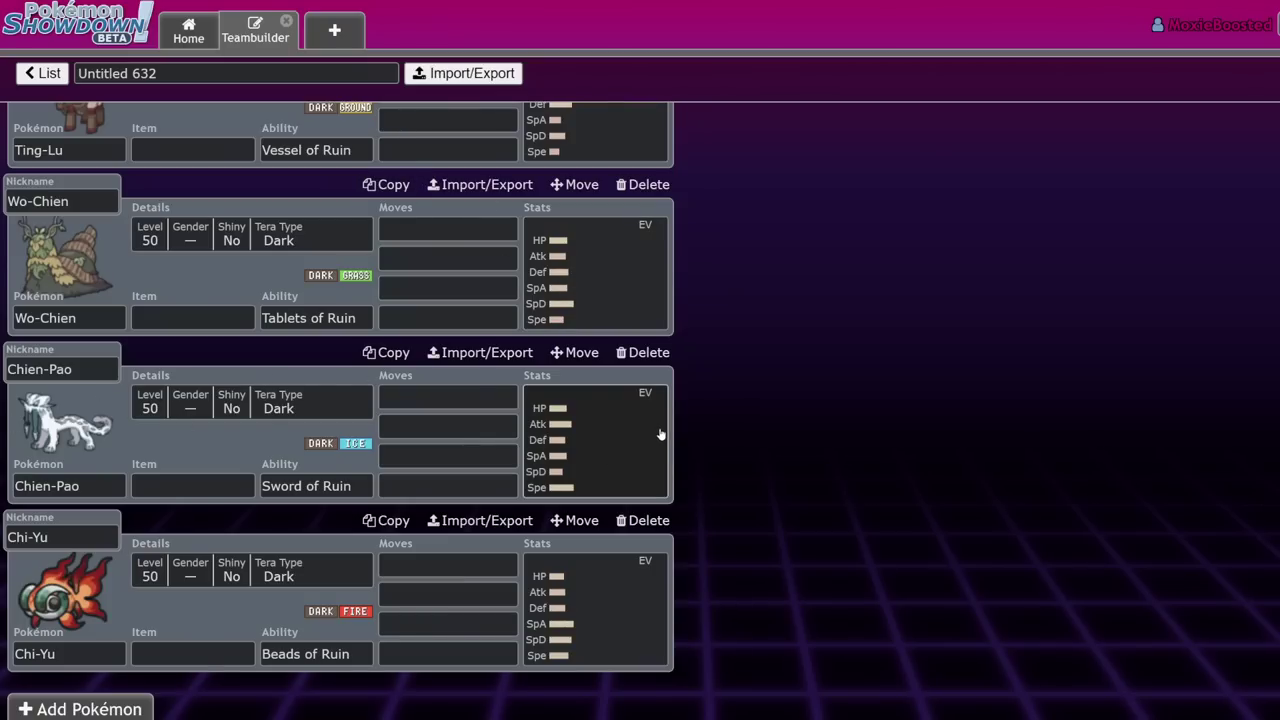
{"action": "left_click", "coordinate": [50, 78]}
{"action": "left_click", "coordinate": [430, 311]}
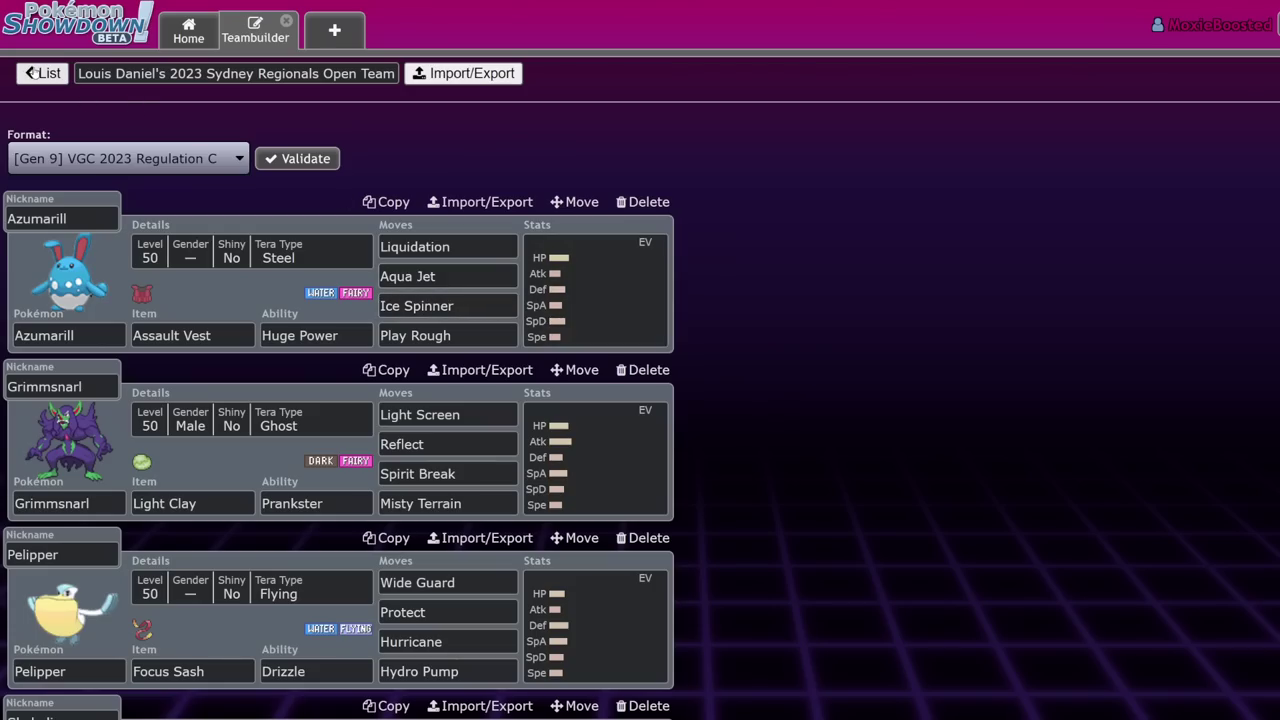
Step: Glance at Azumarill's set, then view Chi-Yu's stat spread on Untitled 632
{"action": "left_click", "coordinate": [339, 335]}
{"action": "left_click", "coordinate": [300, 287]}
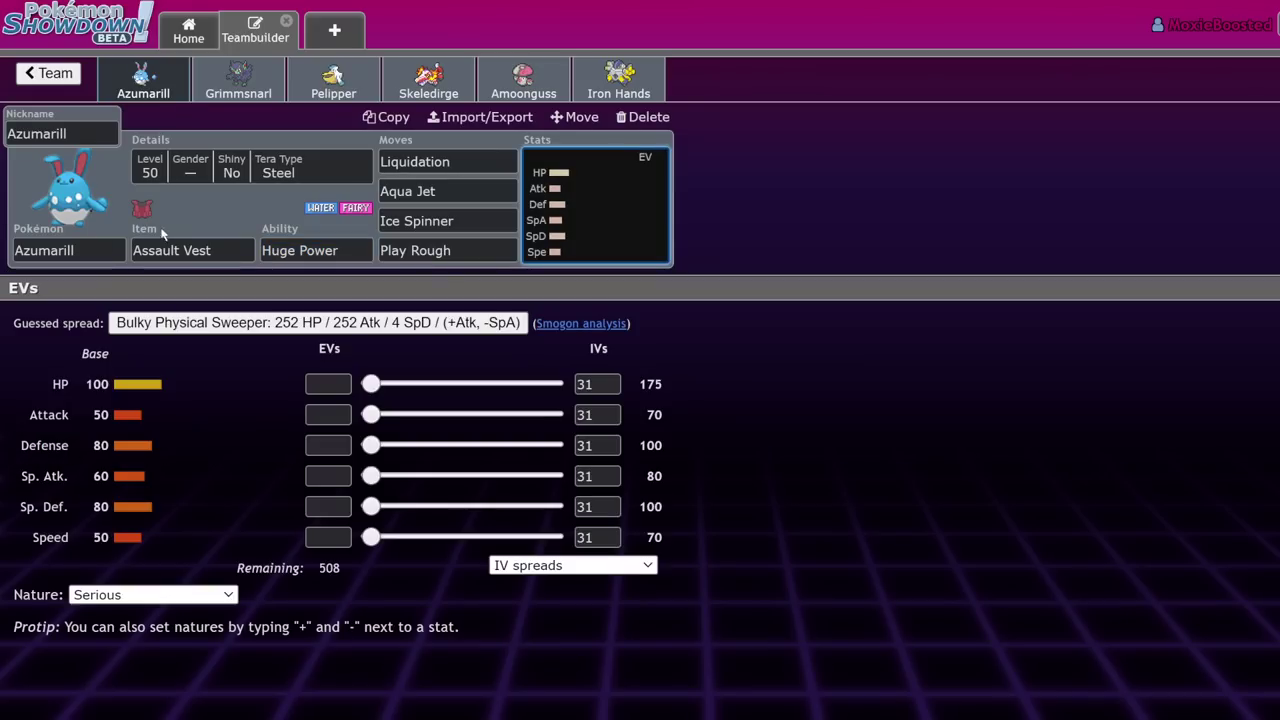
{"action": "left_click", "coordinate": [46, 73]}
{"action": "left_click", "coordinate": [40, 72]}
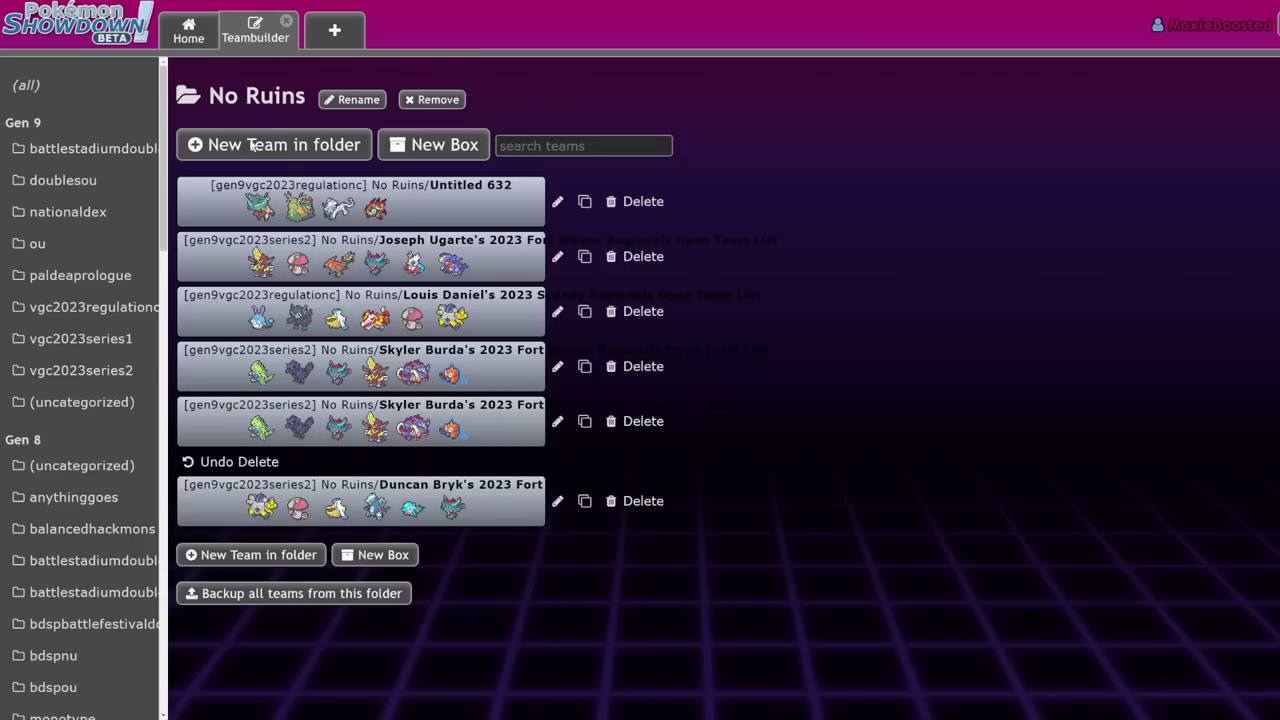
{"action": "left_click", "coordinate": [459, 196]}
{"action": "scroll", "coordinate": [331, 451], "scroll_direction": "down", "scroll_amount": 4}
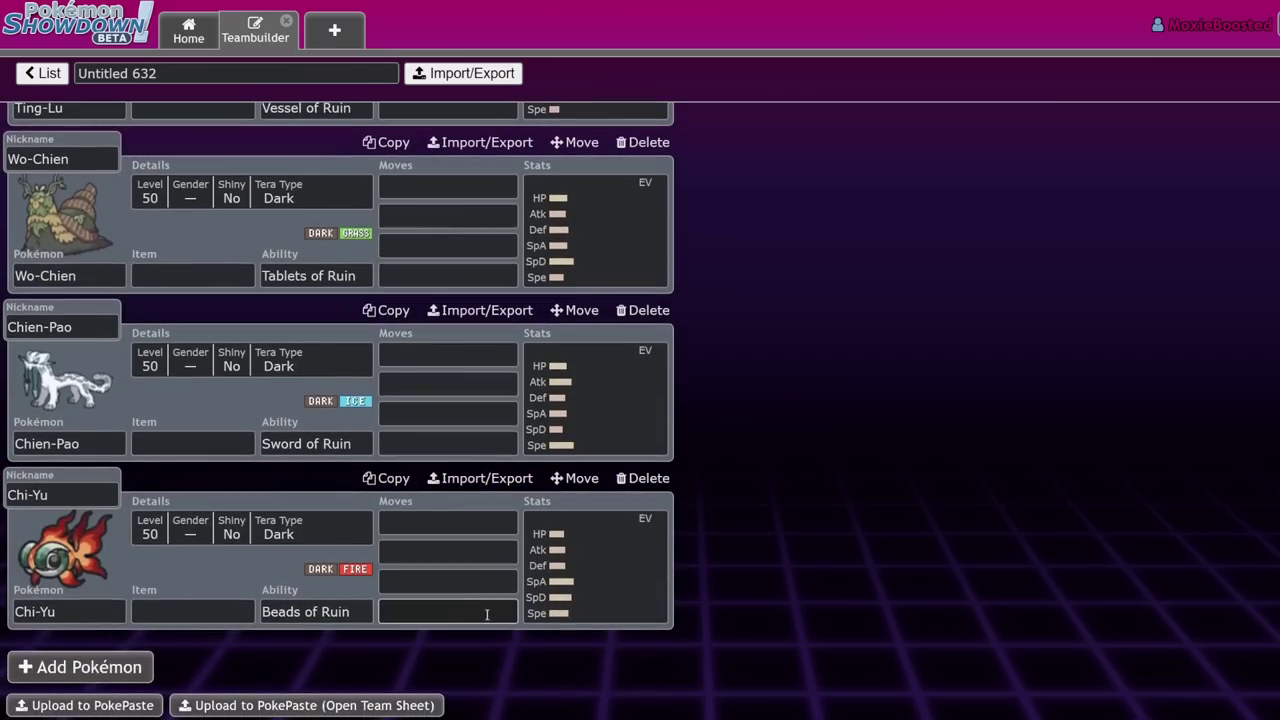
{"action": "left_click", "coordinate": [646, 537]}
Step: Return to the Sydney team and show Azumarill's spread: no EVs assigned, Serious nature
{"action": "left_click", "coordinate": [66, 77]}
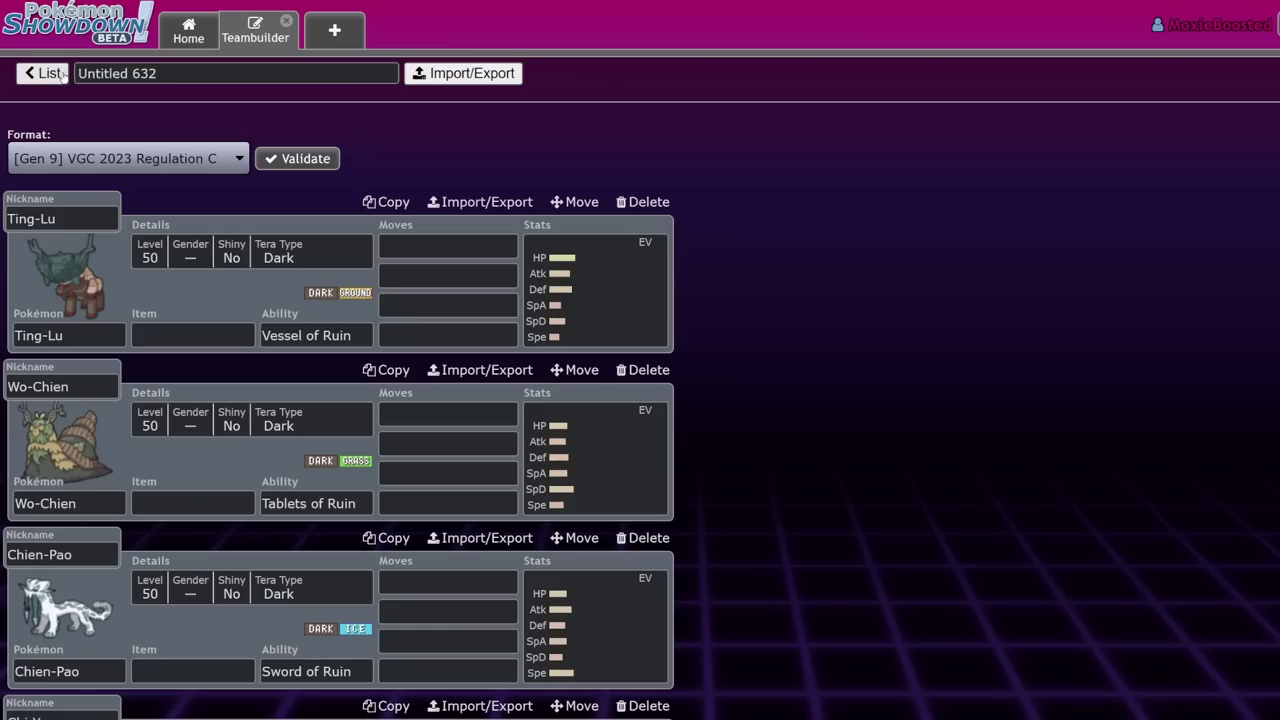
{"action": "left_click", "coordinate": [62, 78]}
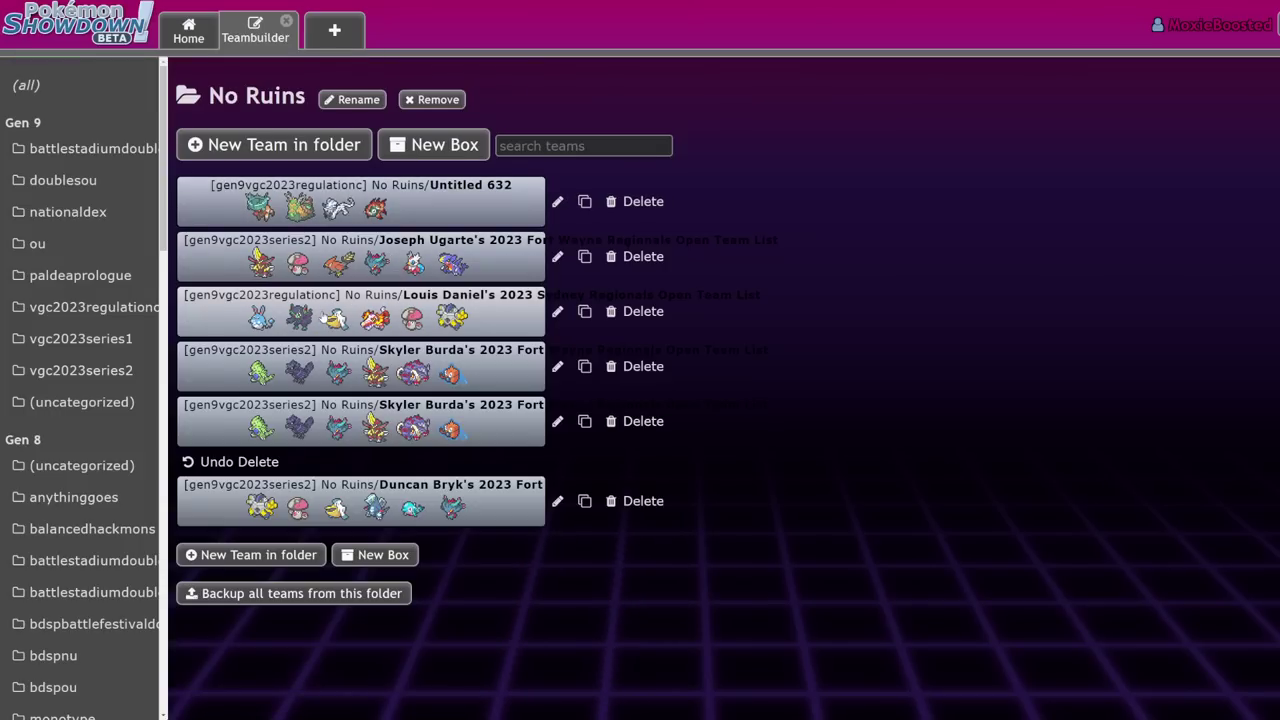
{"action": "left_click", "coordinate": [400, 310]}
{"action": "left_click", "coordinate": [600, 323]}
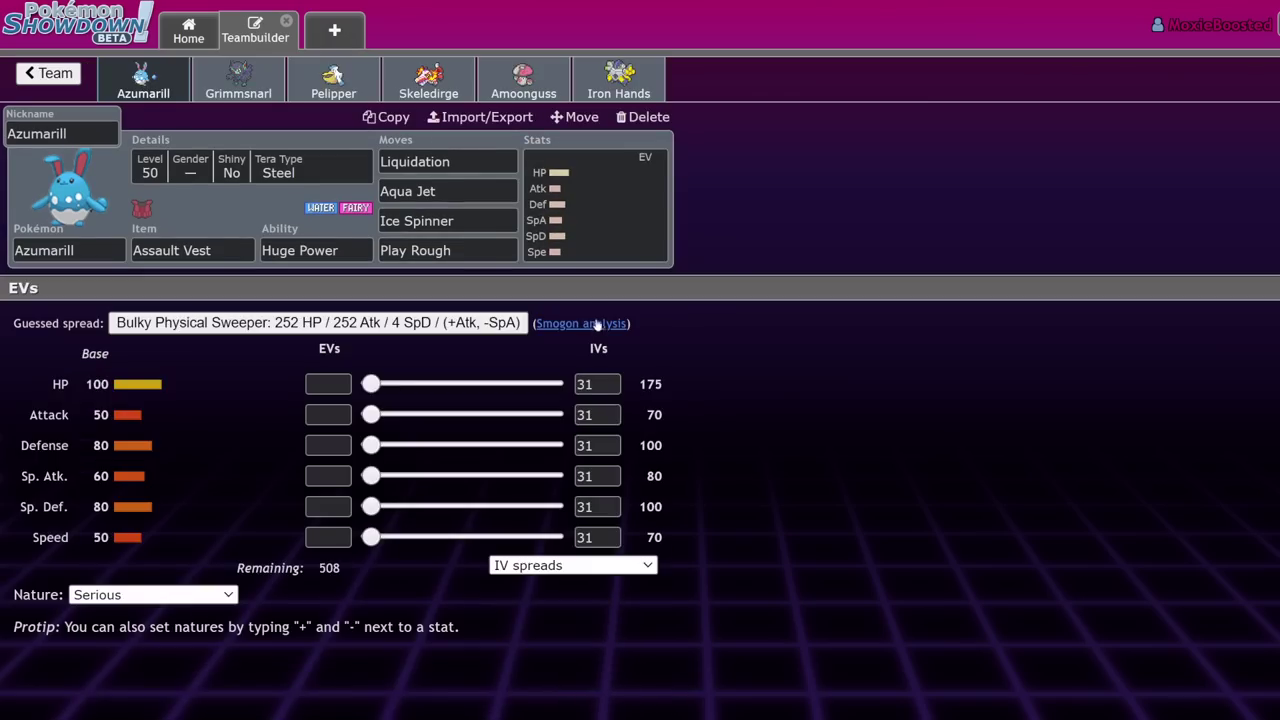
Step: Review the Pelipper, Grimmsnarl, Skeledirge and Iron Hands sets, then go back to the No Ruins team list
{"action": "left_click", "coordinate": [327, 98]}
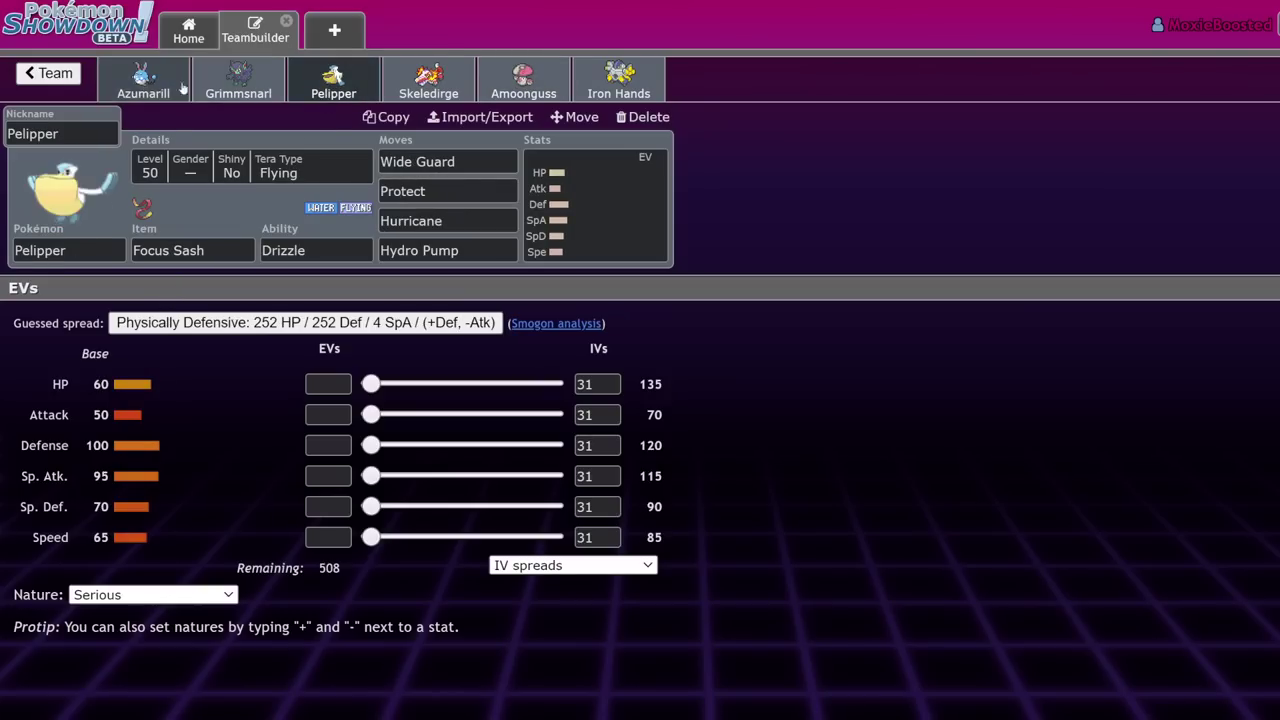
{"action": "left_click", "coordinate": [238, 85]}
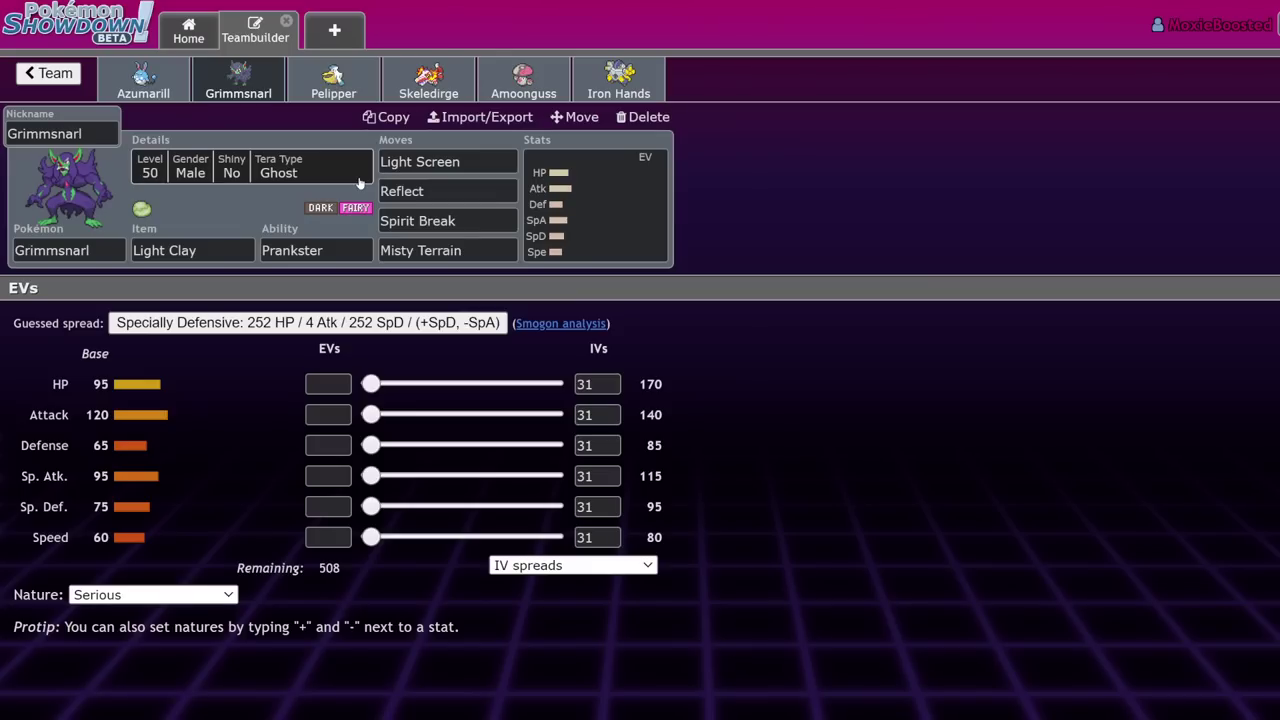
{"action": "left_click", "coordinate": [448, 78]}
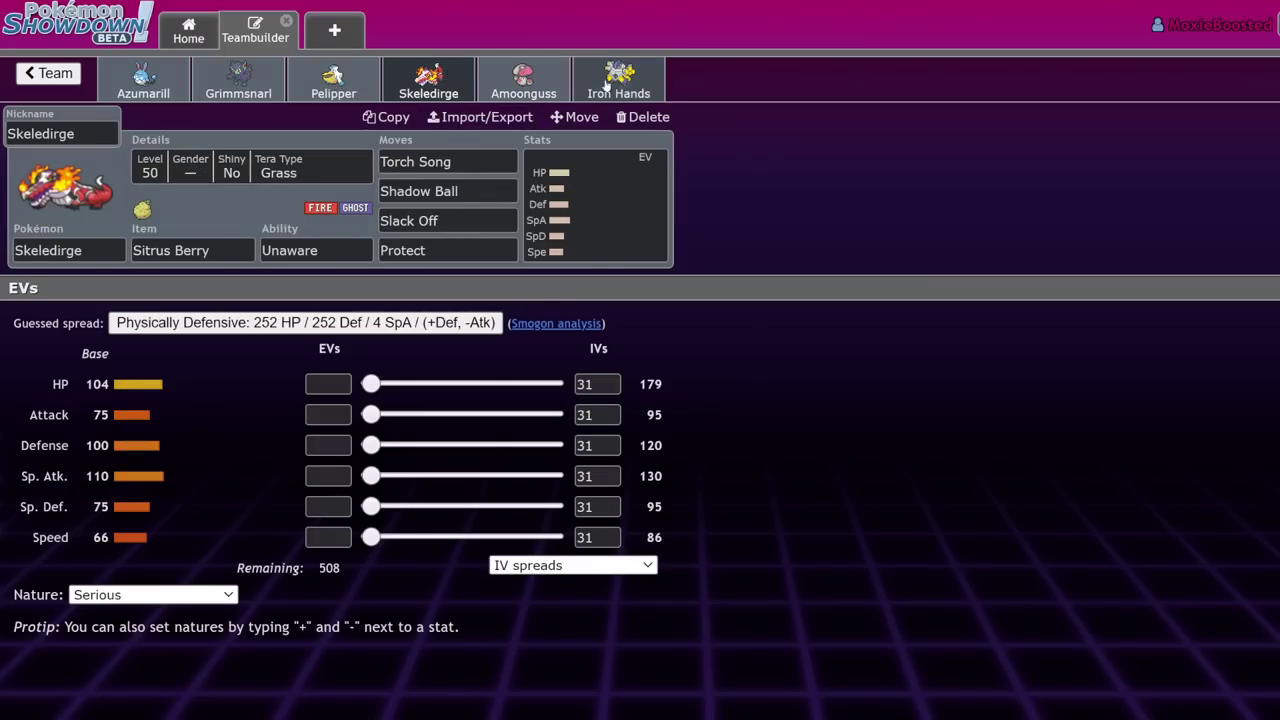
{"action": "left_click", "coordinate": [620, 85]}
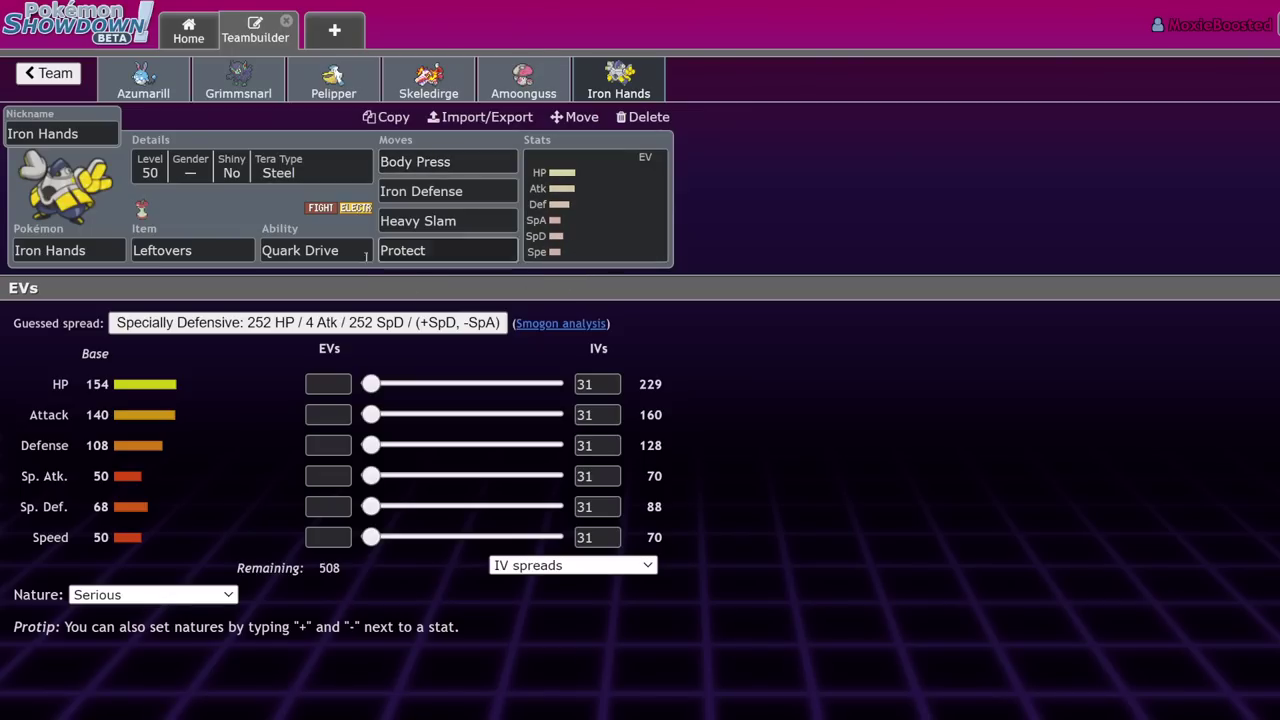
{"action": "left_click", "coordinate": [368, 89]}
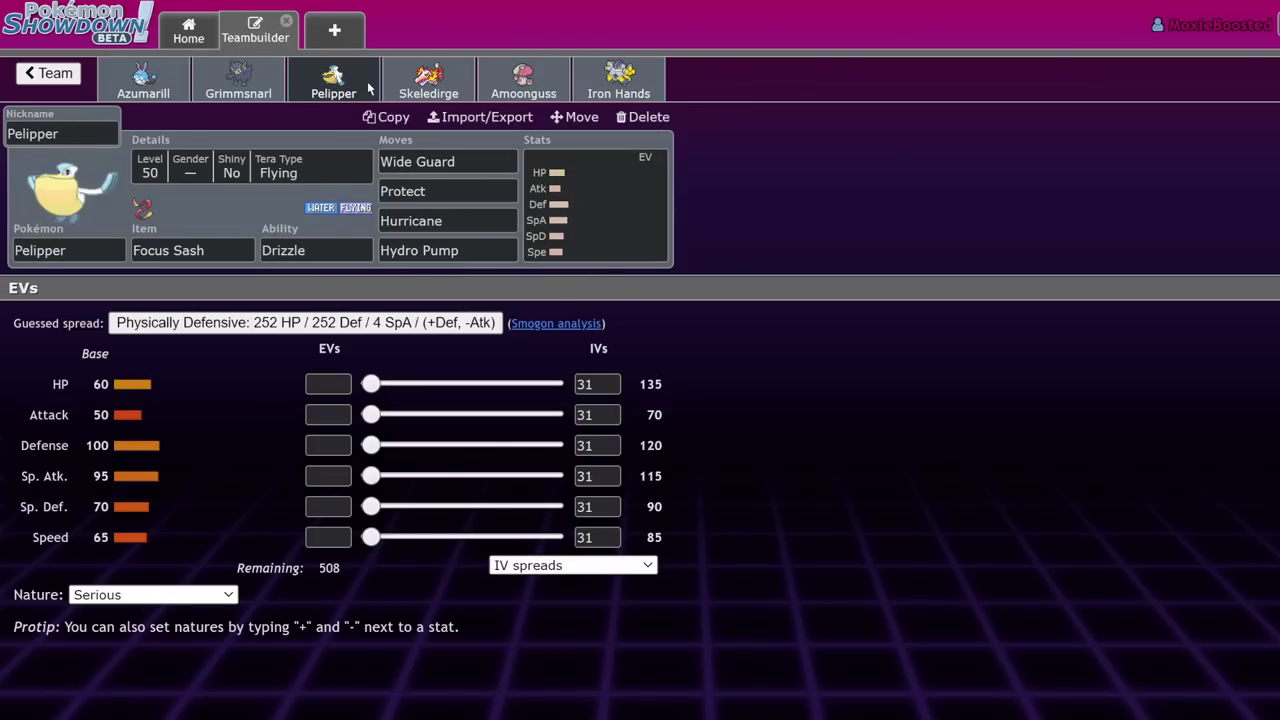
{"action": "left_click", "coordinate": [618, 82]}
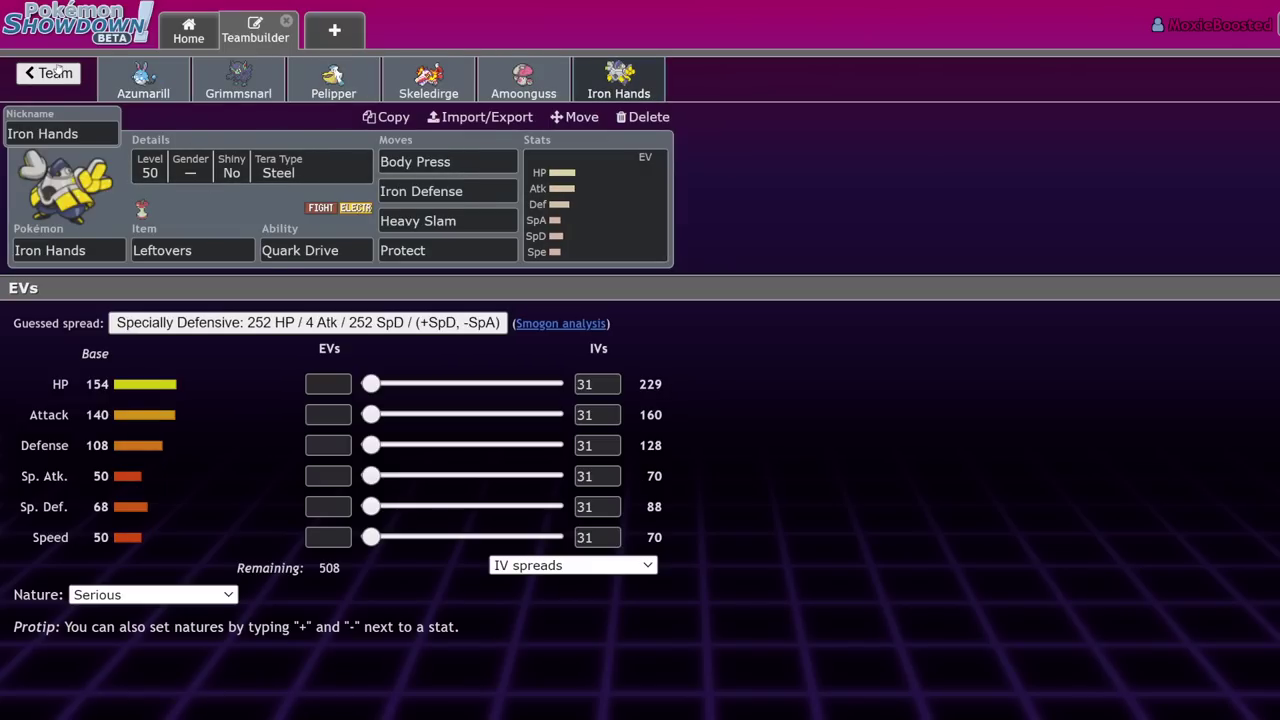
{"action": "left_click", "coordinate": [50, 73]}
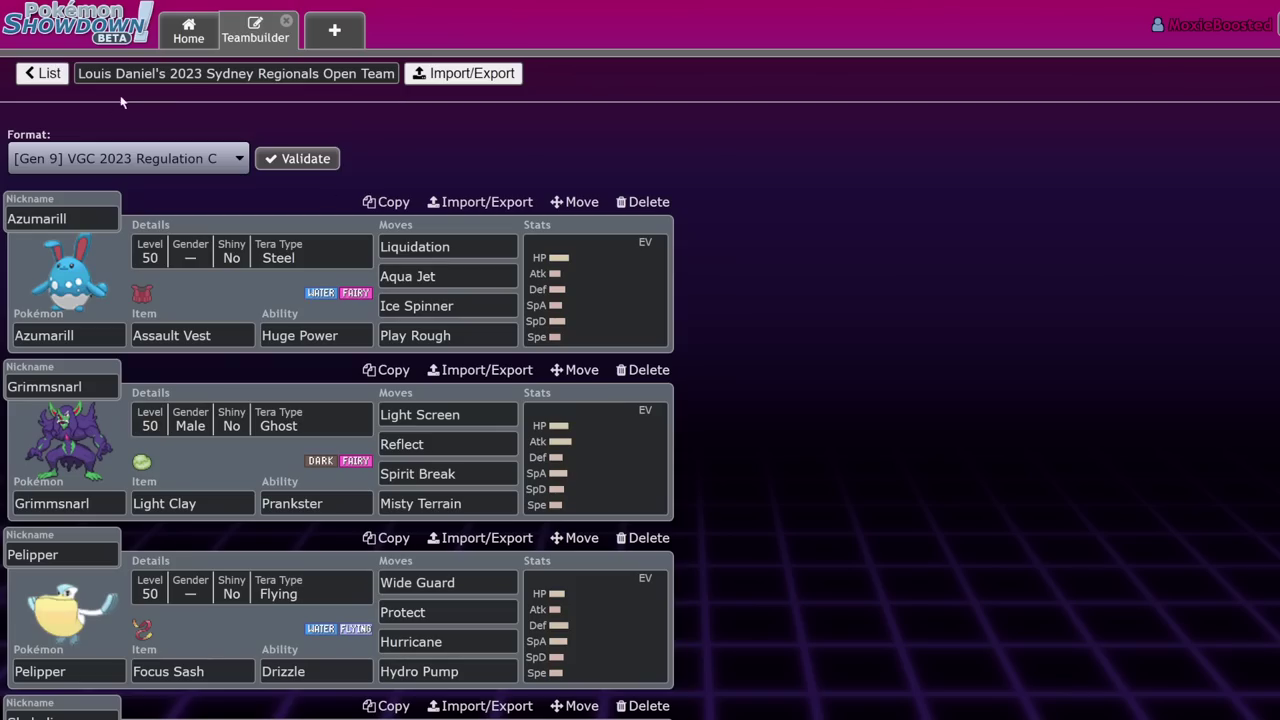
{"action": "left_click", "coordinate": [45, 74]}
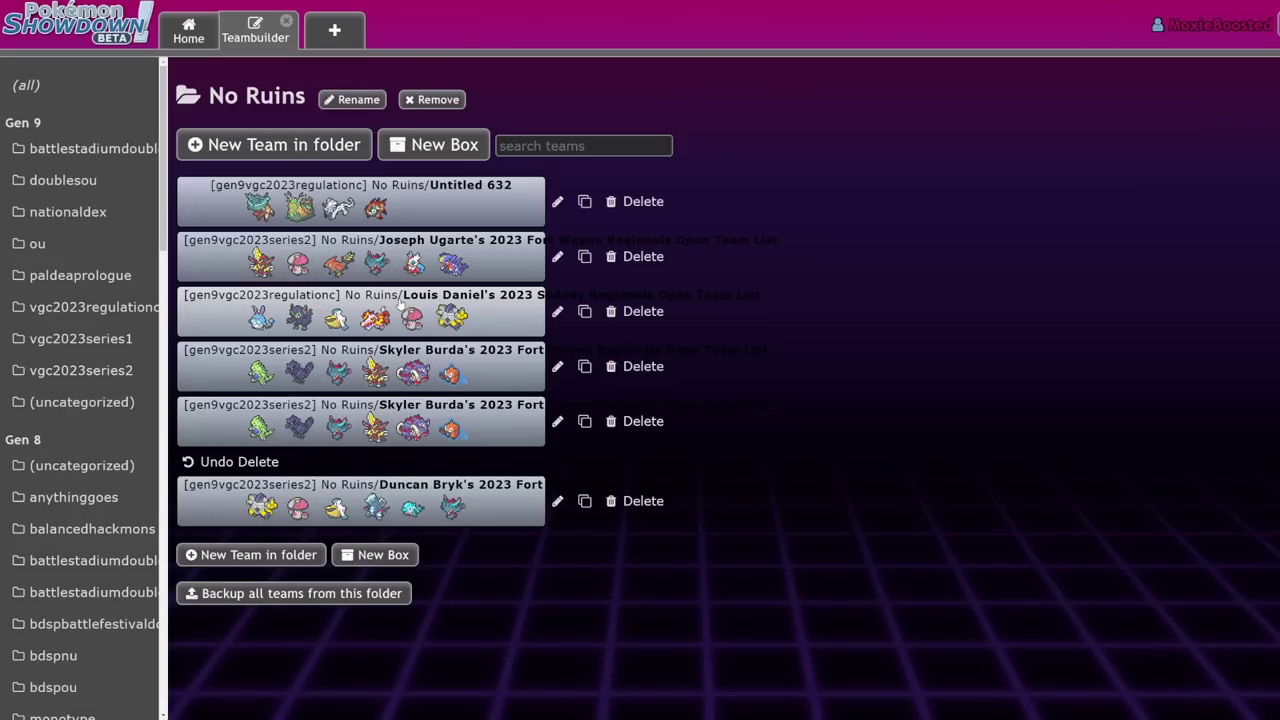
{"action": "left_click", "coordinate": [487, 278]}
{"action": "left_click", "coordinate": [630, 240]}
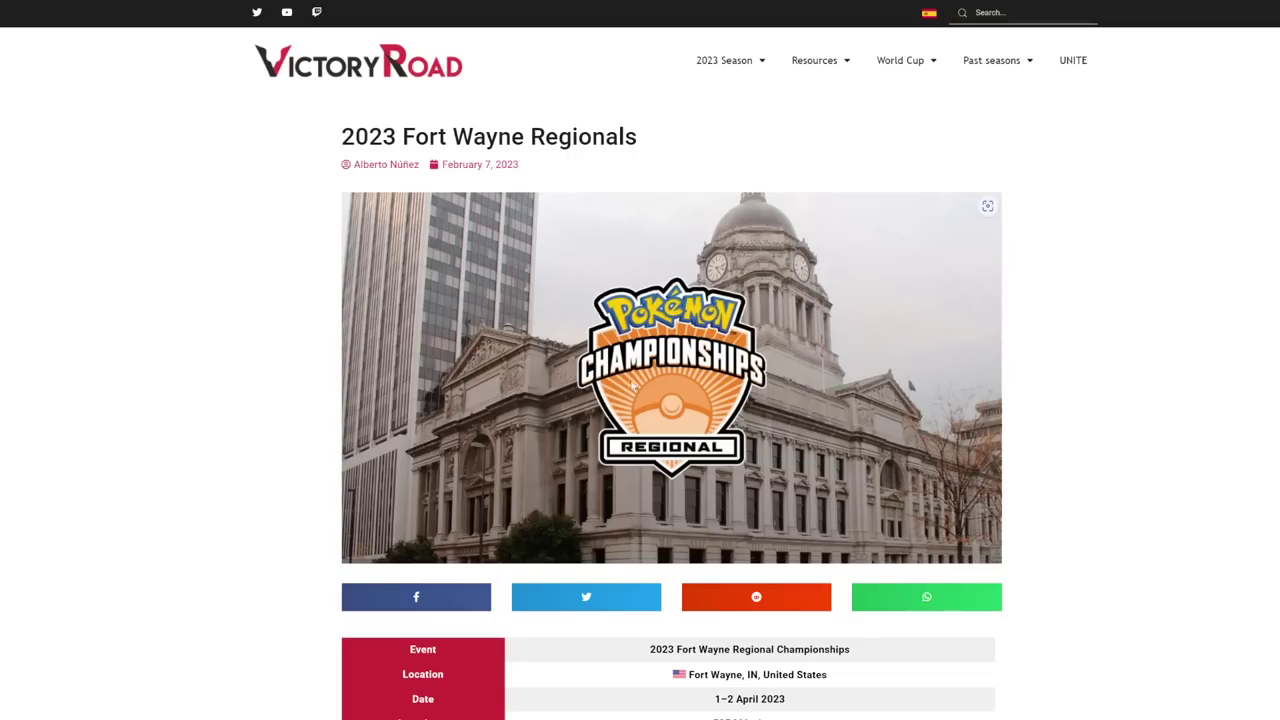
{"action": "scroll", "coordinate": [789, 398], "scroll_direction": "down", "scroll_amount": 5}
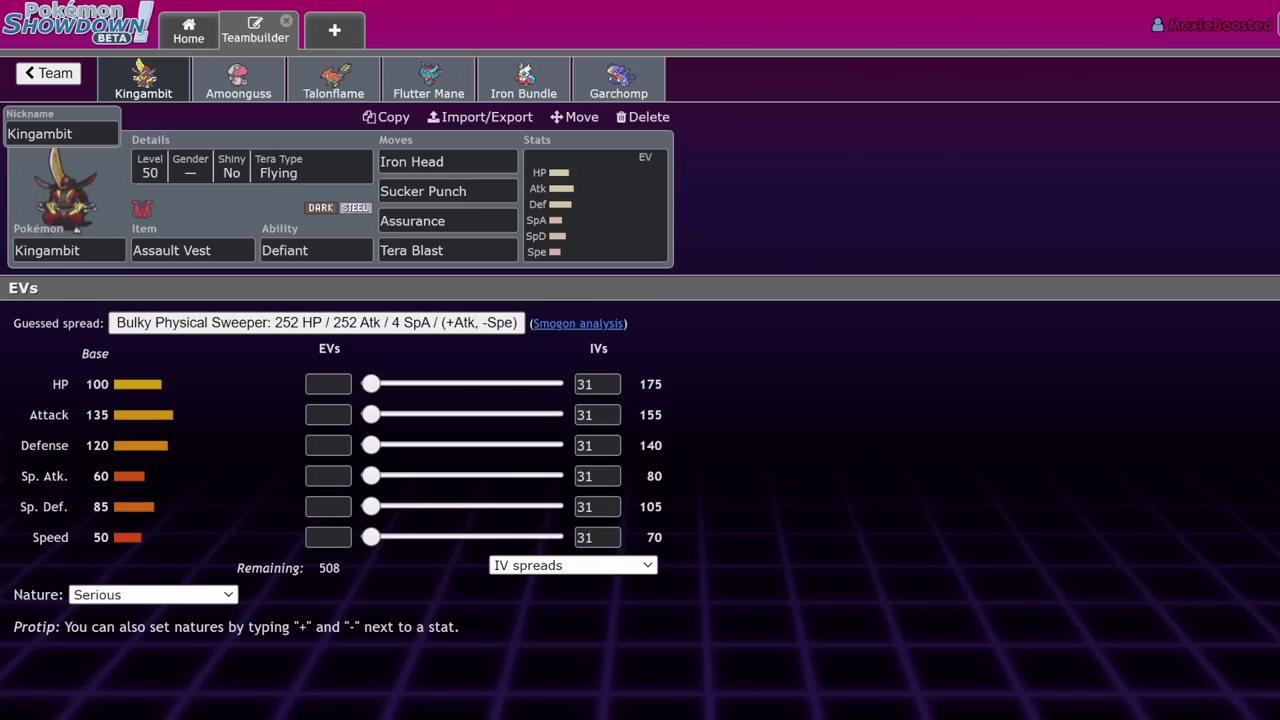
{"action": "left_click", "coordinate": [48, 73]}
{"action": "left_click", "coordinate": [44, 73]}
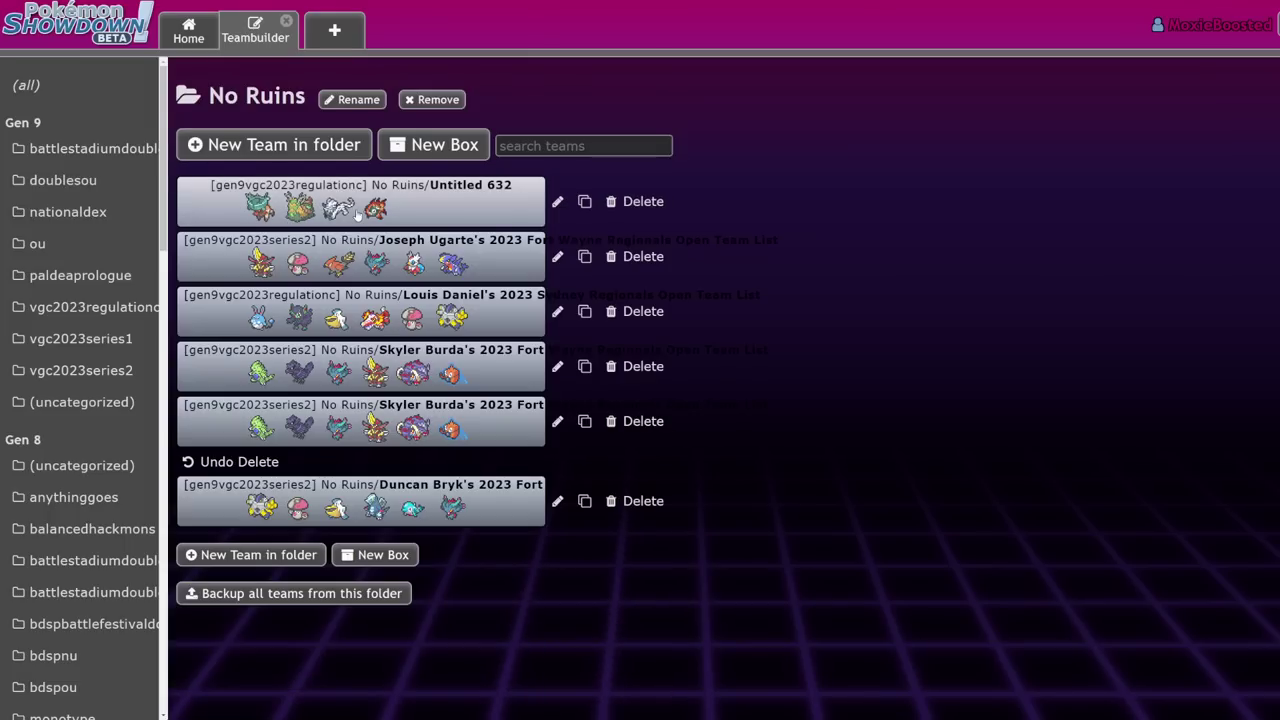
{"action": "left_click", "coordinate": [357, 203]}
{"action": "left_click", "coordinate": [610, 343]}
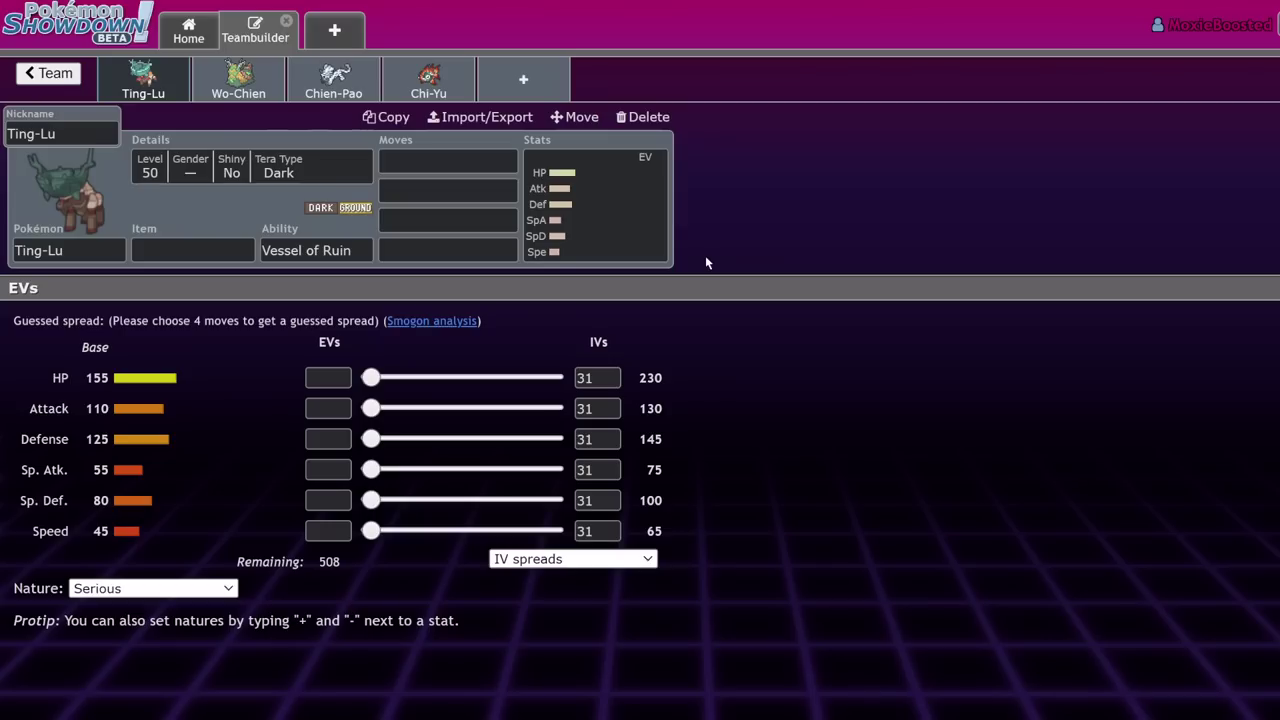
{"action": "left_click", "coordinate": [235, 82]}
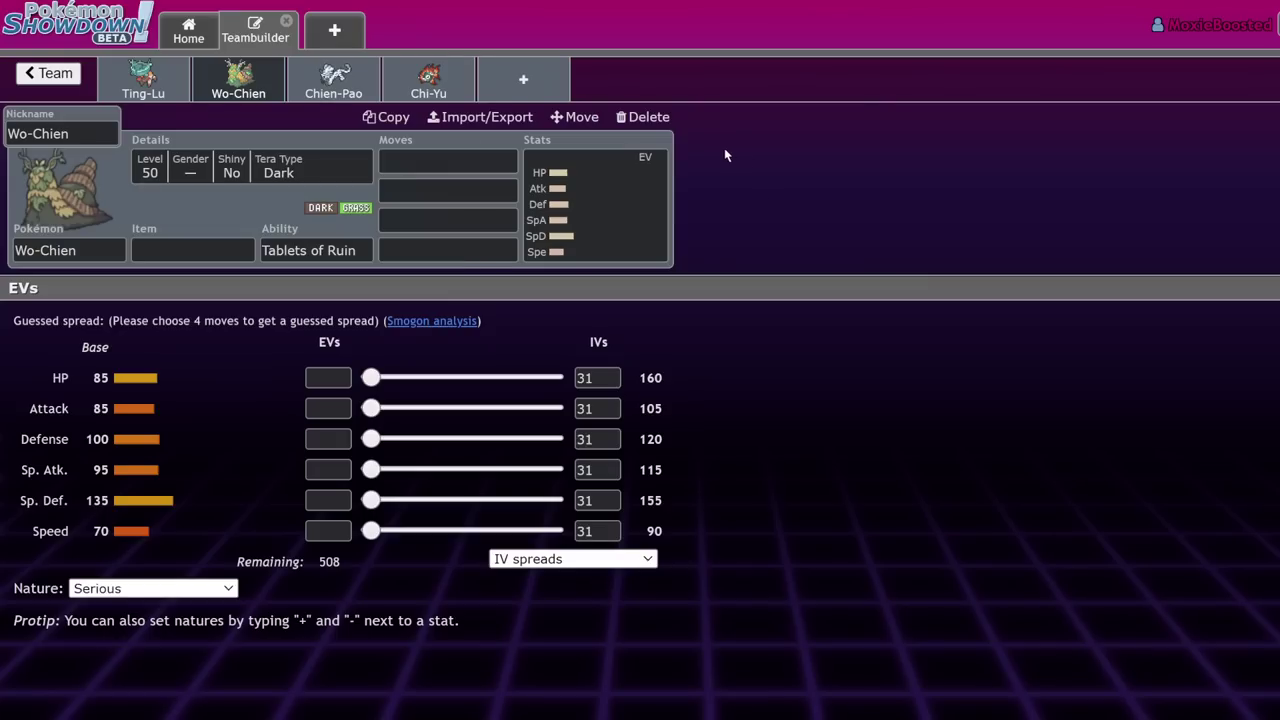
{"action": "left_click", "coordinate": [145, 85]}
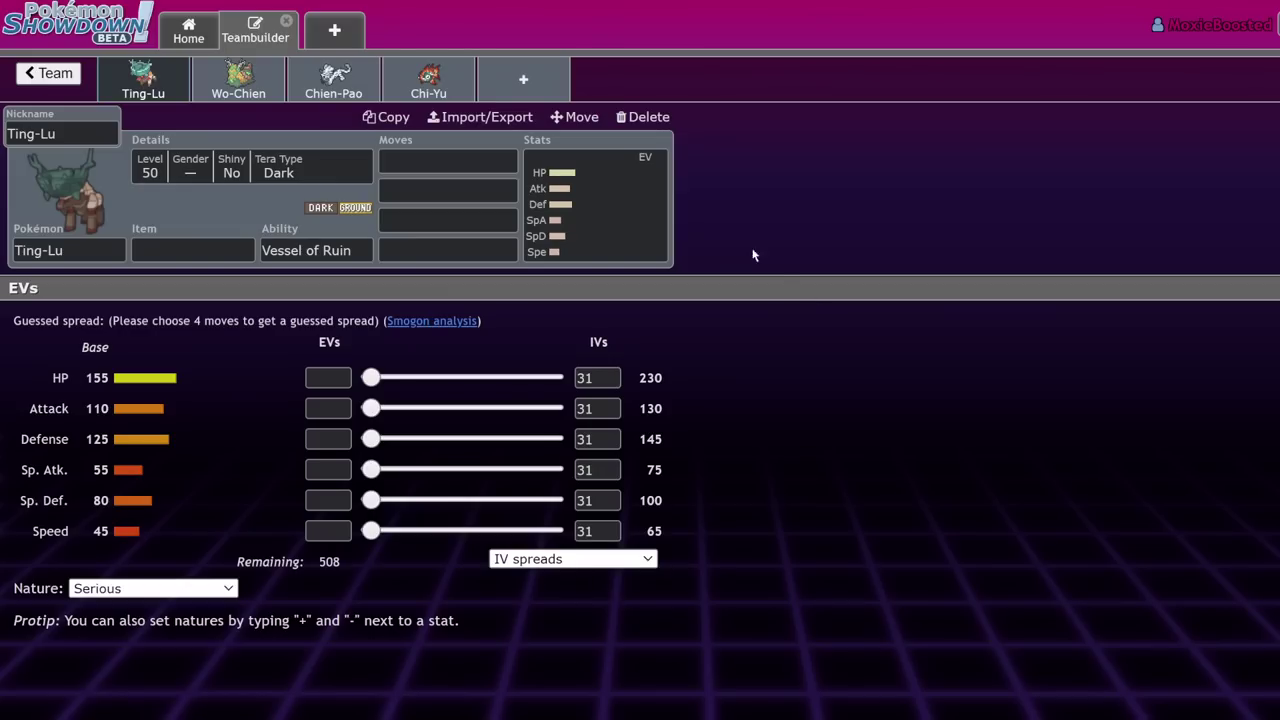
{"action": "left_click", "coordinate": [356, 88]}
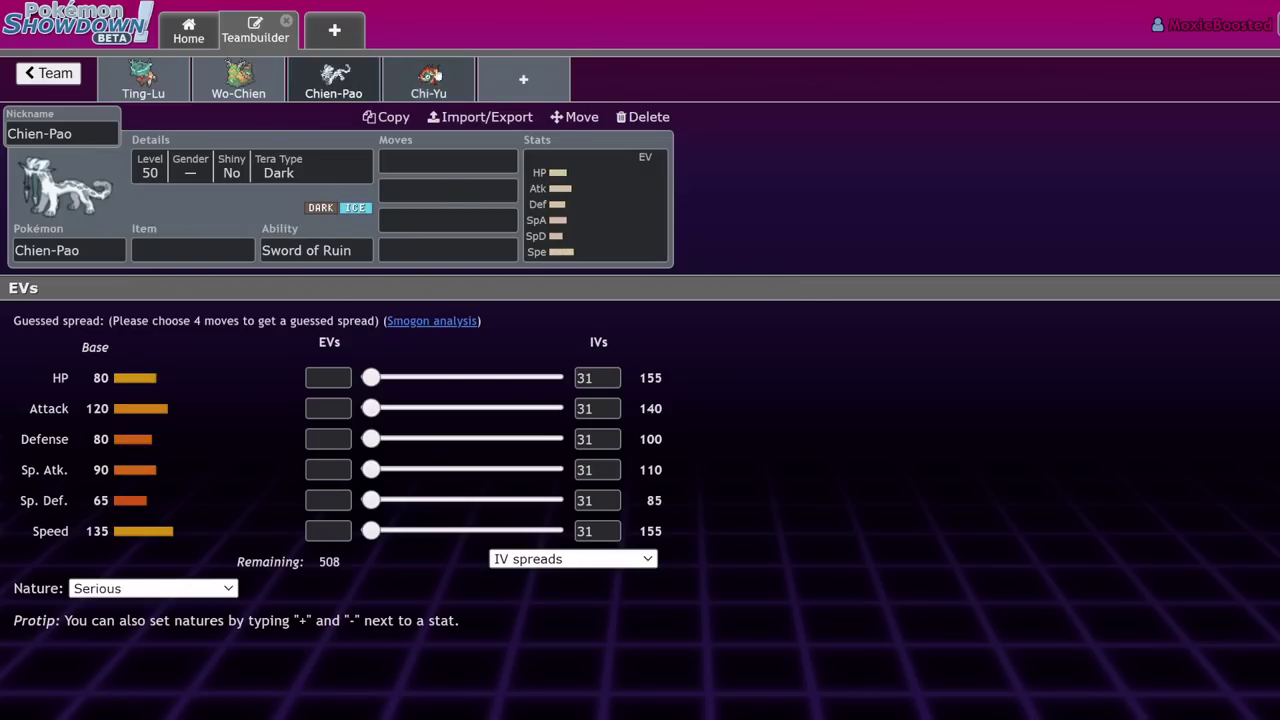
{"action": "left_click", "coordinate": [430, 82]}
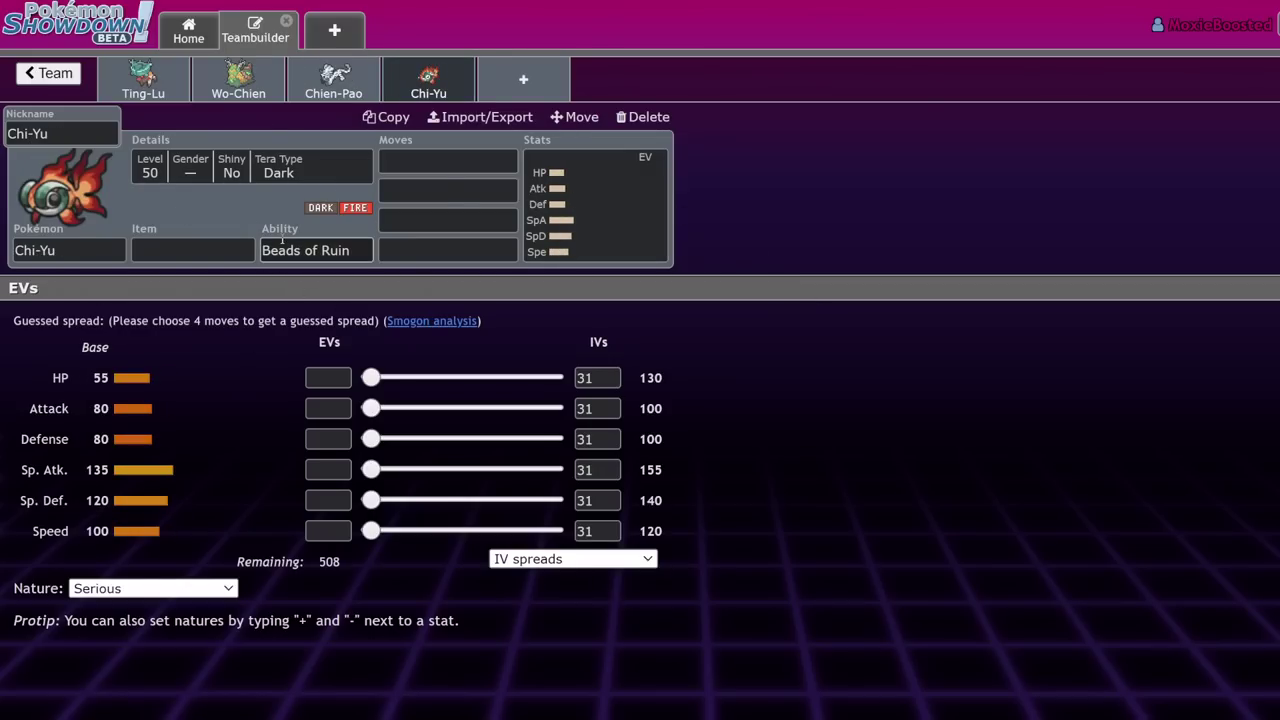
{"action": "left_click", "coordinate": [50, 74]}
{"action": "left_click", "coordinate": [50, 74]}
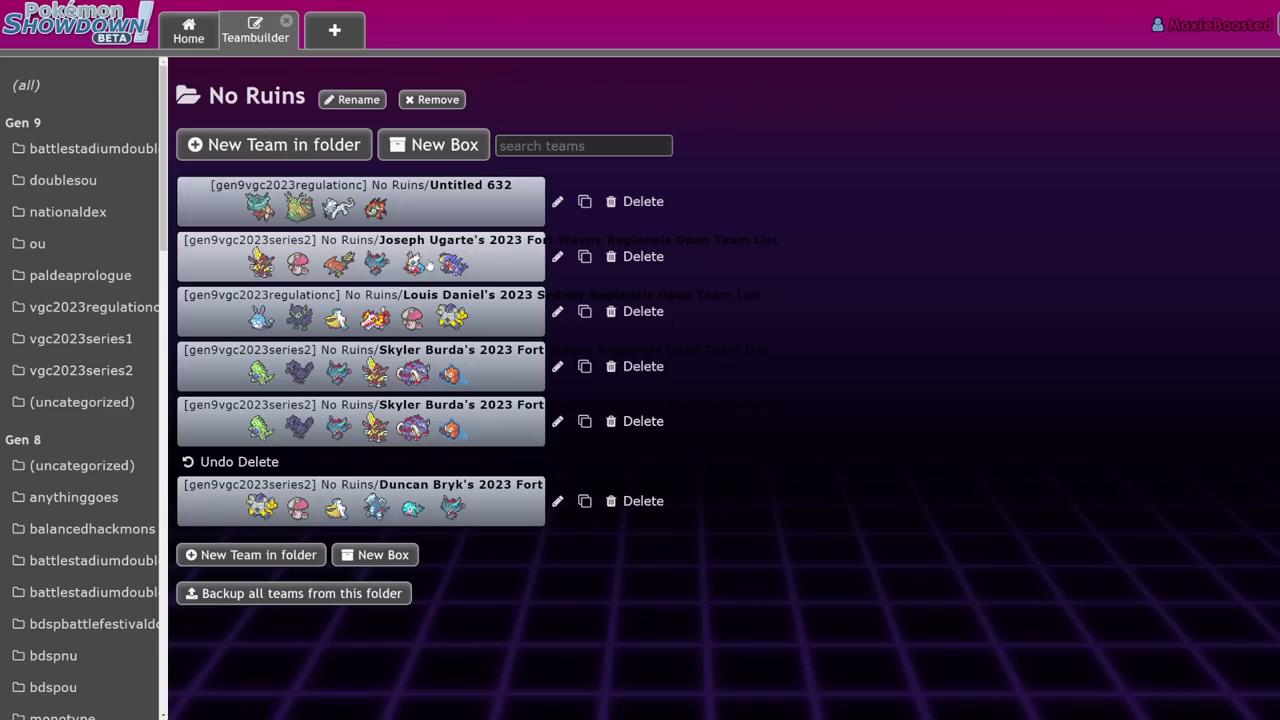
Step: Open the Fort Wayne team and view Kingambit, Amoonguss, Talonflame, Flutter Mane, Iron Bundle and Garchomp sets
{"action": "left_click", "coordinate": [428, 262]}
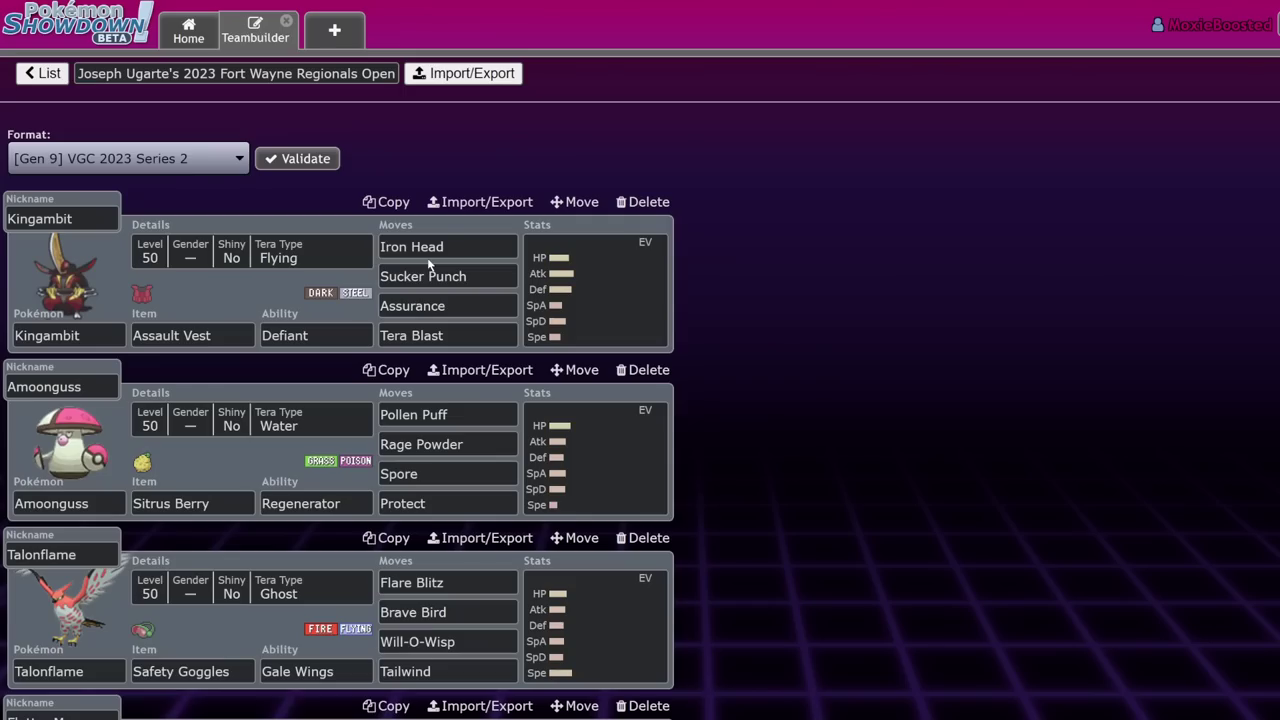
{"action": "left_click", "coordinate": [591, 287]}
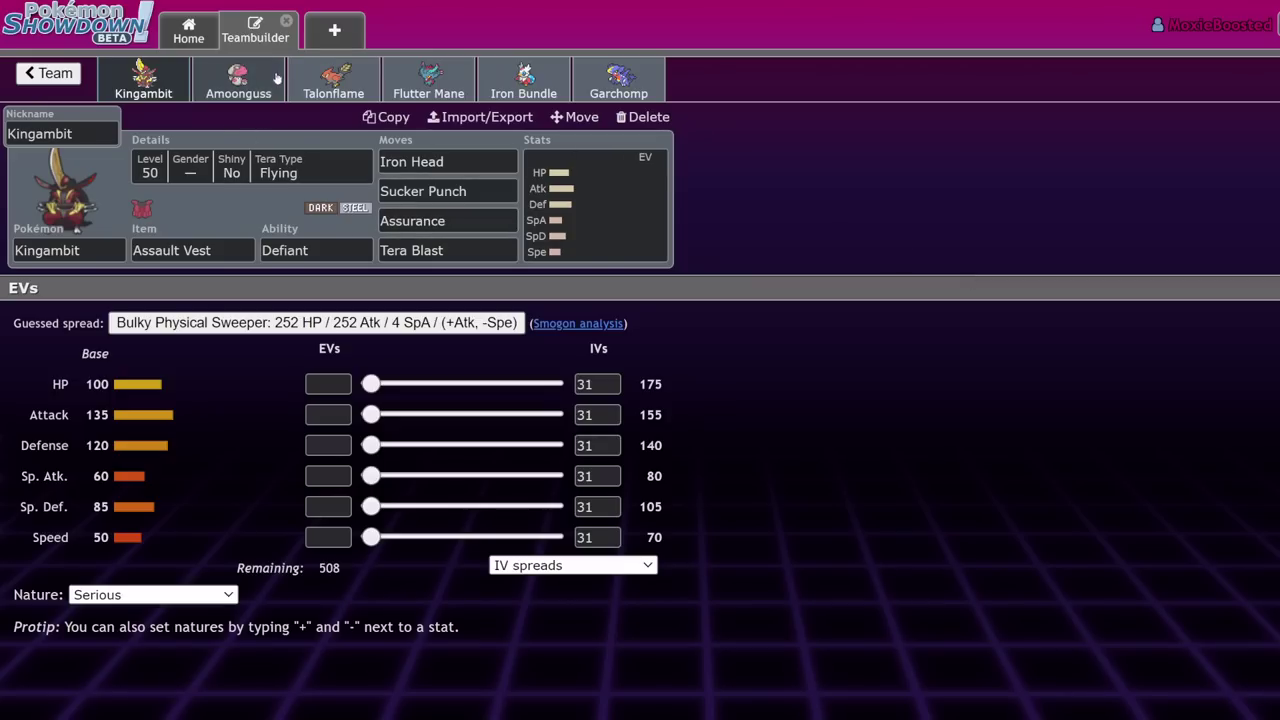
{"action": "left_click", "coordinate": [238, 80]}
{"action": "left_click", "coordinate": [316, 86]}
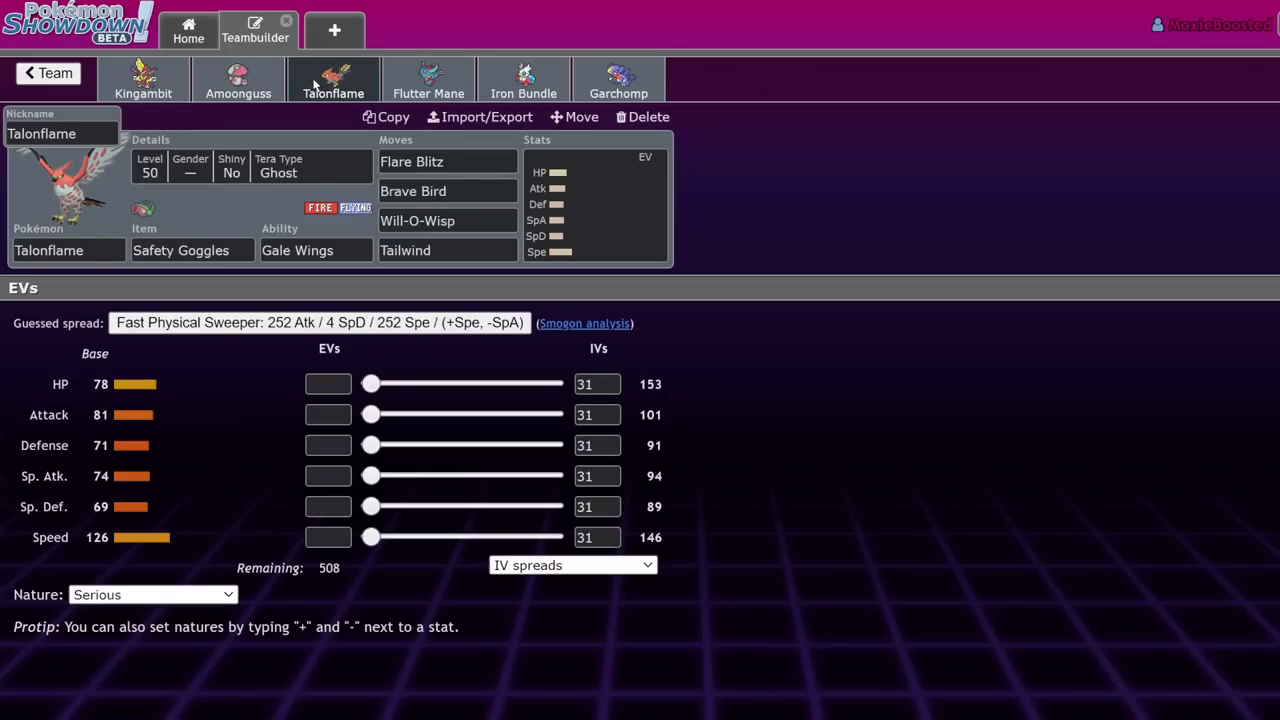
{"action": "left_click", "coordinate": [415, 80]}
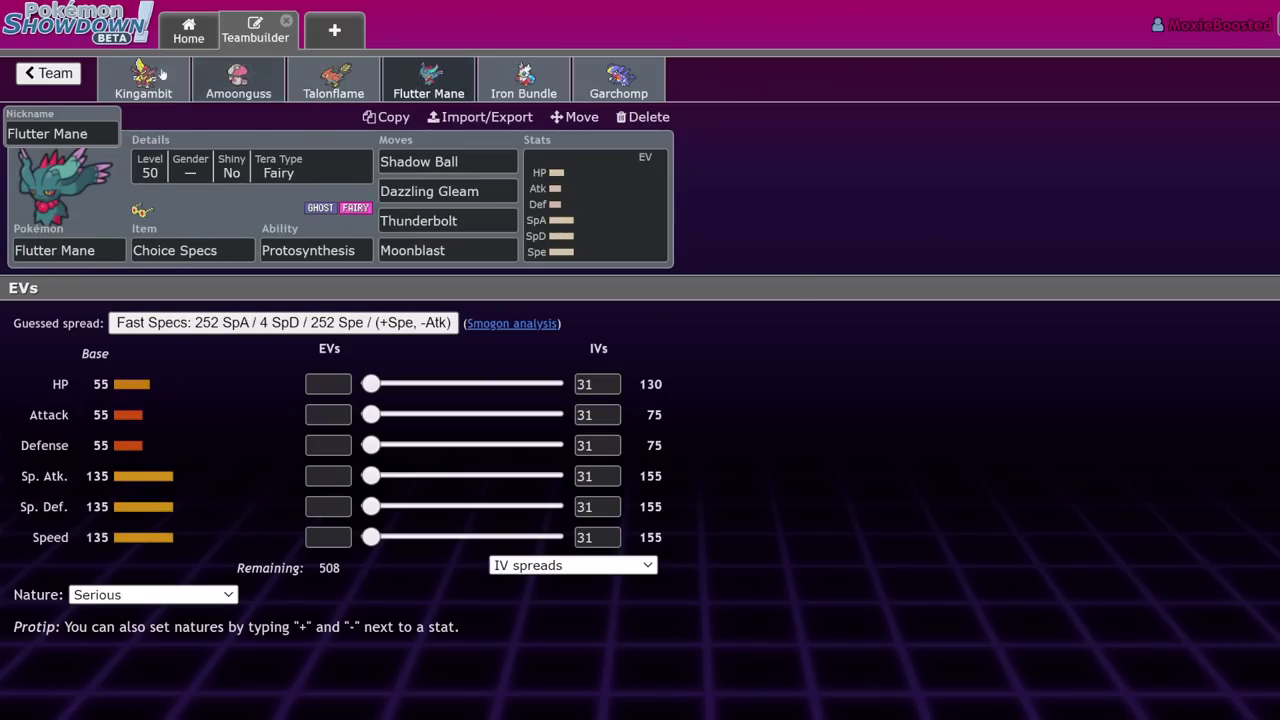
{"action": "left_click", "coordinate": [340, 84]}
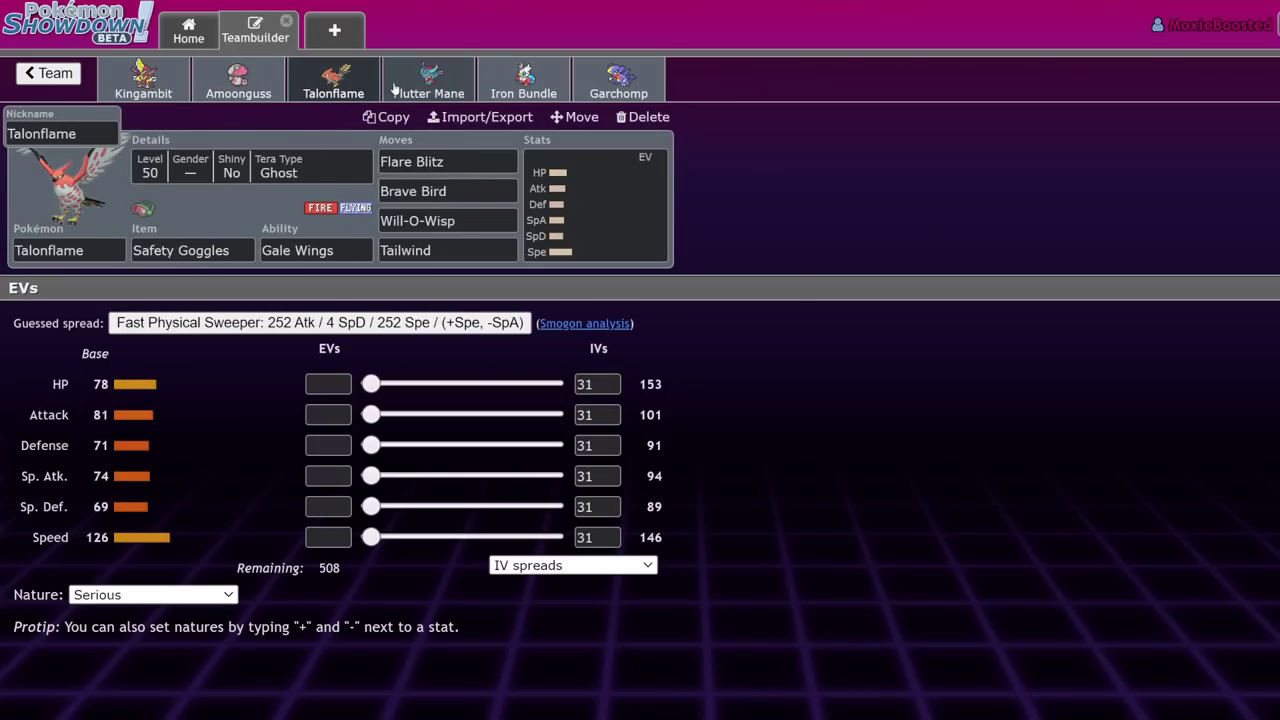
{"action": "left_click", "coordinate": [395, 88]}
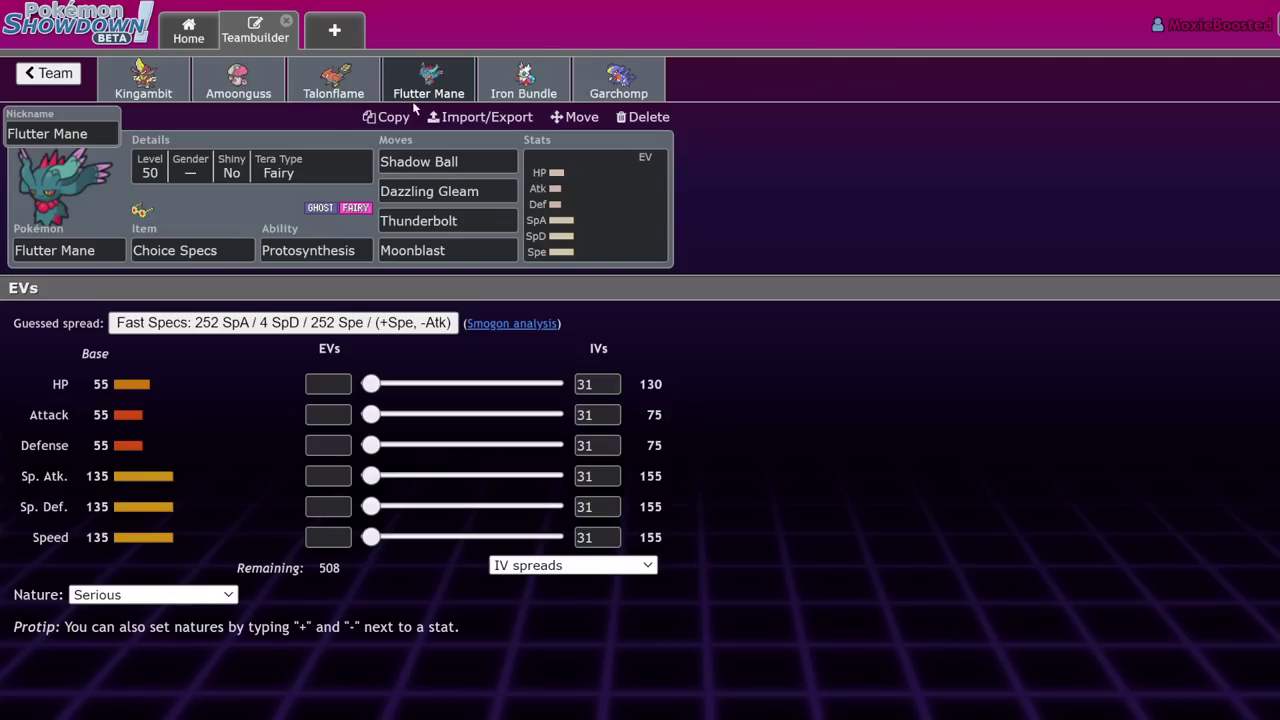
{"action": "left_click", "coordinate": [523, 80]}
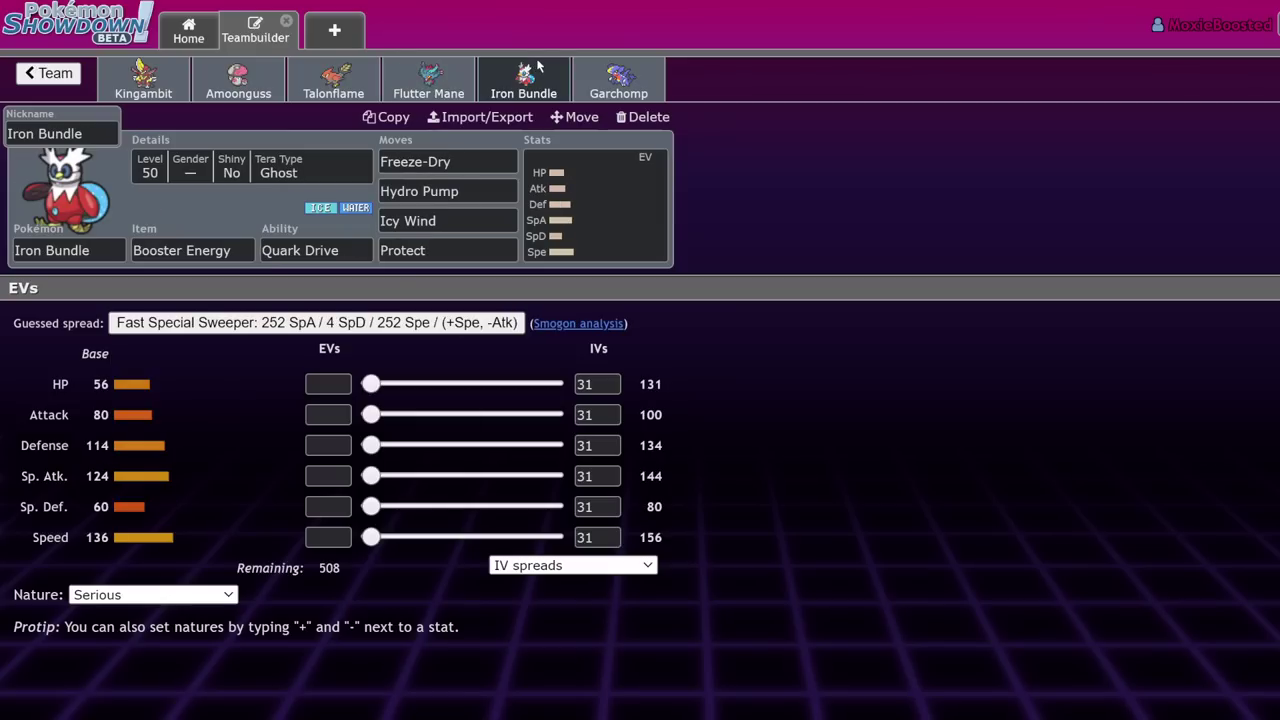
{"action": "left_click", "coordinate": [618, 80]}
{"action": "left_click", "coordinate": [47, 73]}
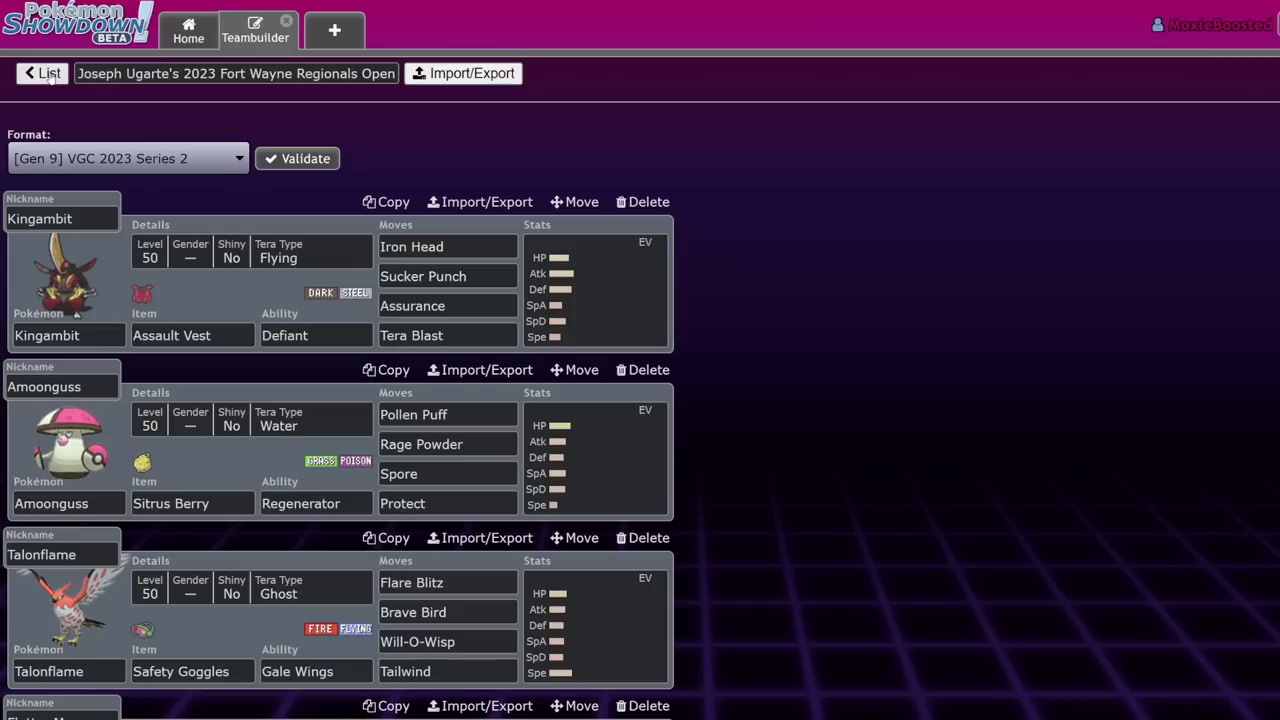
Step: Return to the No Ruins list, then scroll Fort Wayne's page to the top-8 Teams and results table
{"action": "left_click", "coordinate": [32, 72]}
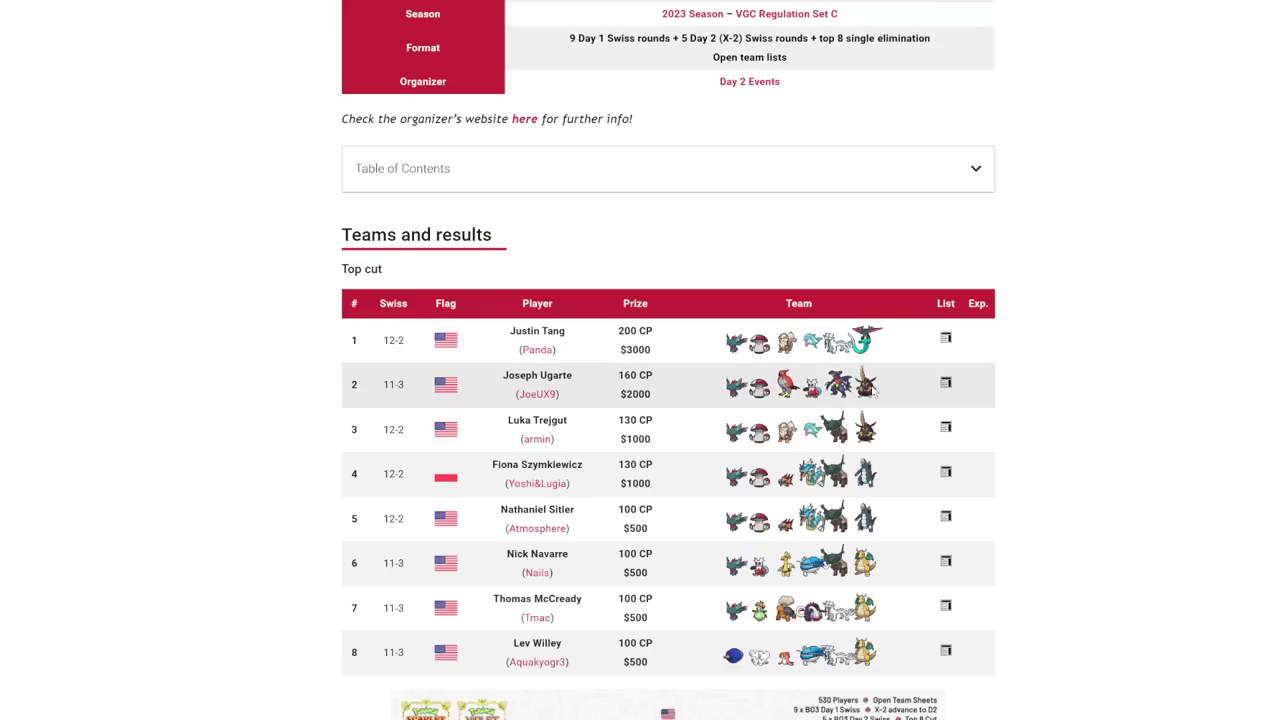
{"action": "scroll", "coordinate": [873, 395], "scroll_direction": "down", "scroll_amount": 1}
{"action": "scroll", "coordinate": [873, 395], "scroll_direction": "down", "scroll_amount": 1}
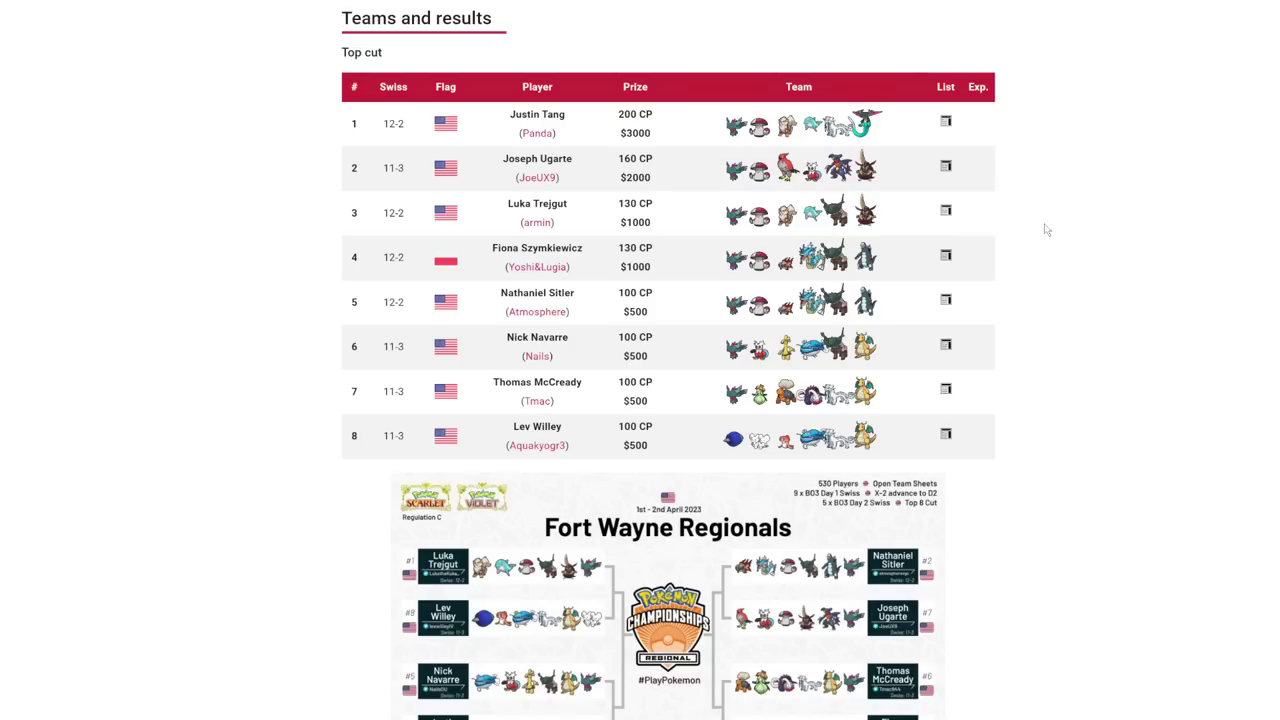
Step: Scroll past the Fort Wayne bracket image to the Day 2 Swiss rounds standings
{"action": "scroll", "coordinate": [1046, 230], "scroll_direction": "down", "scroll_amount": 1}
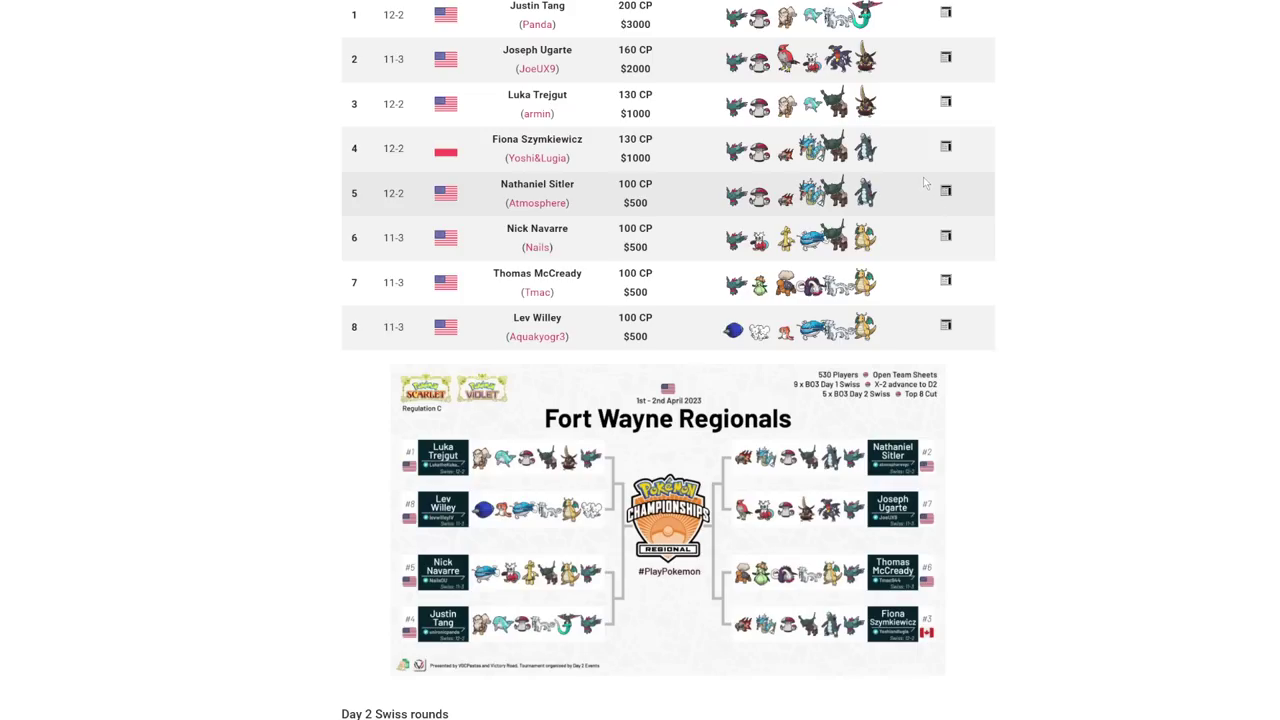
{"action": "scroll", "coordinate": [925, 183], "scroll_direction": "down", "scroll_amount": 7}
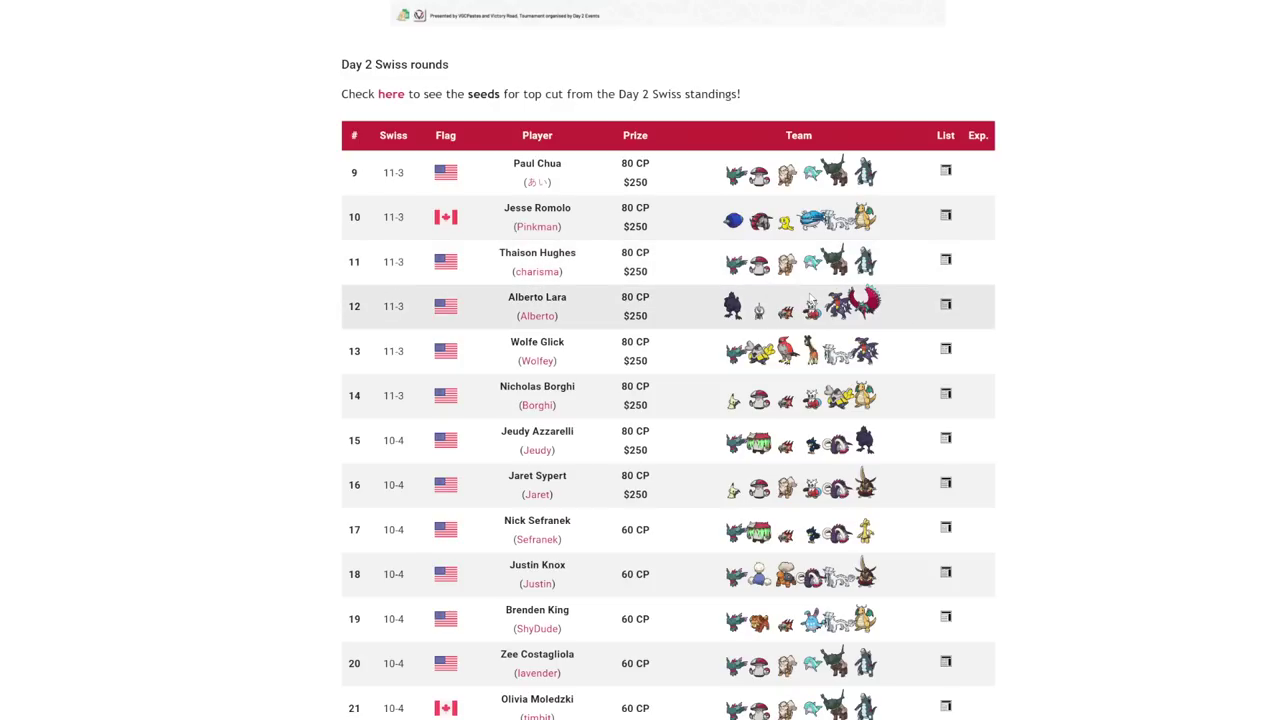
{"action": "scroll", "coordinate": [770, 334], "scroll_direction": "down", "scroll_amount": 1}
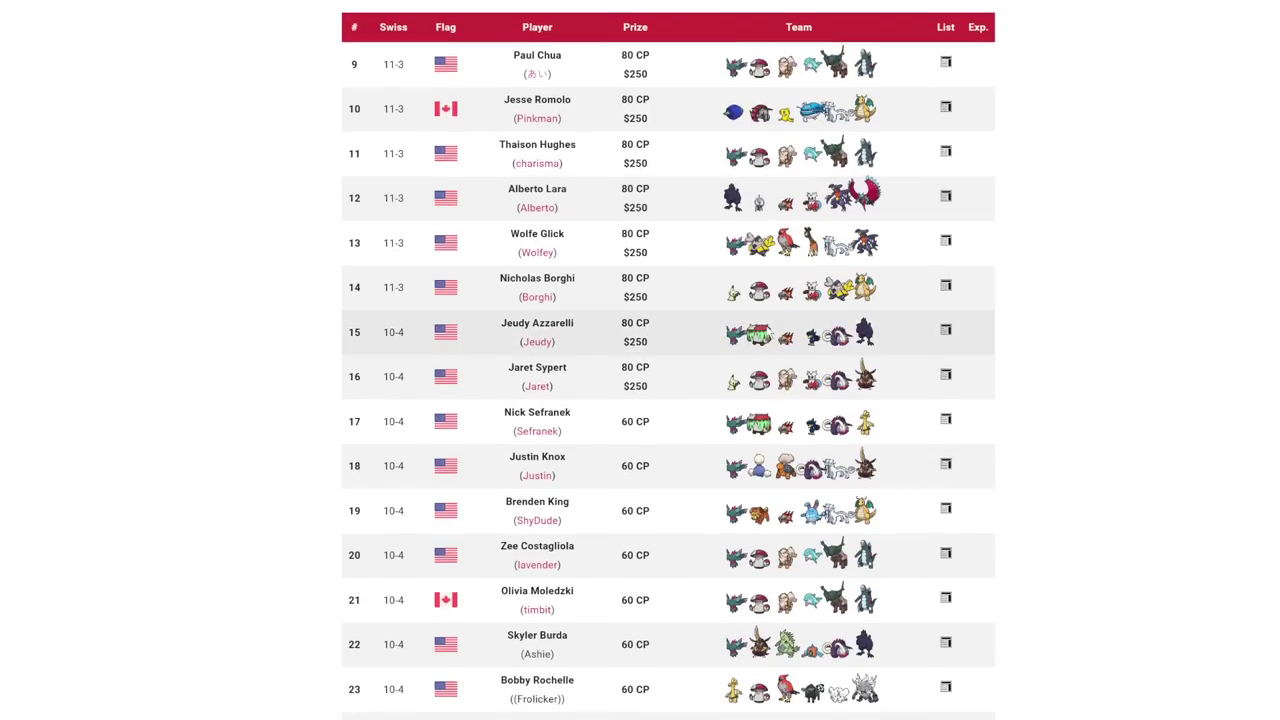
{"action": "scroll", "coordinate": [770, 334], "scroll_direction": "down", "scroll_amount": 2}
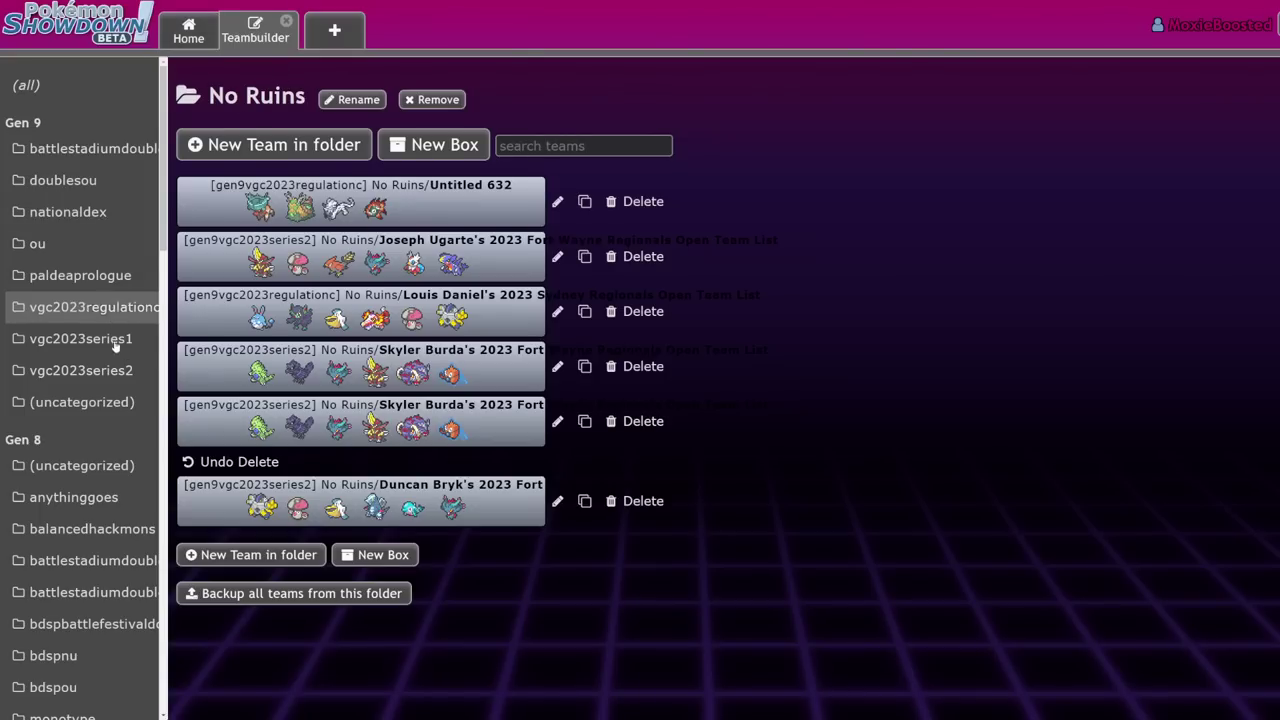
{"action": "left_click", "coordinate": [44, 84]}
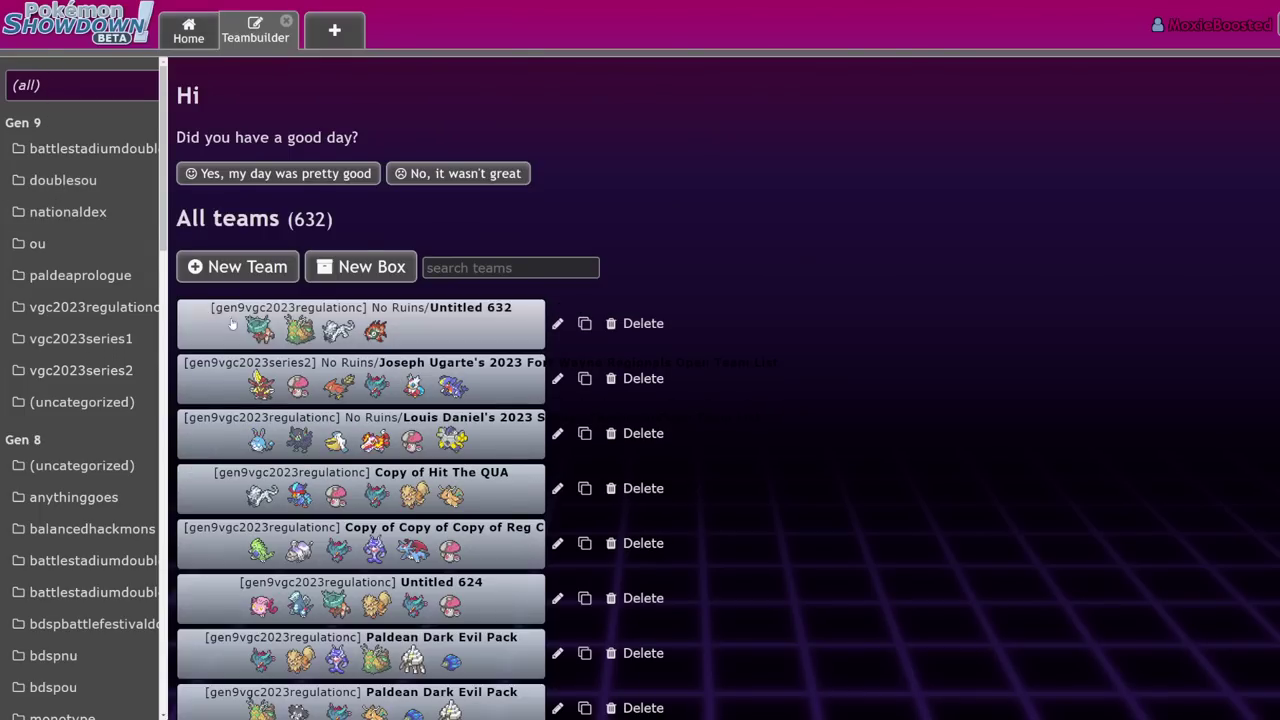
{"action": "left_click", "coordinate": [355, 330]}
{"action": "left_click", "coordinate": [600, 290]}
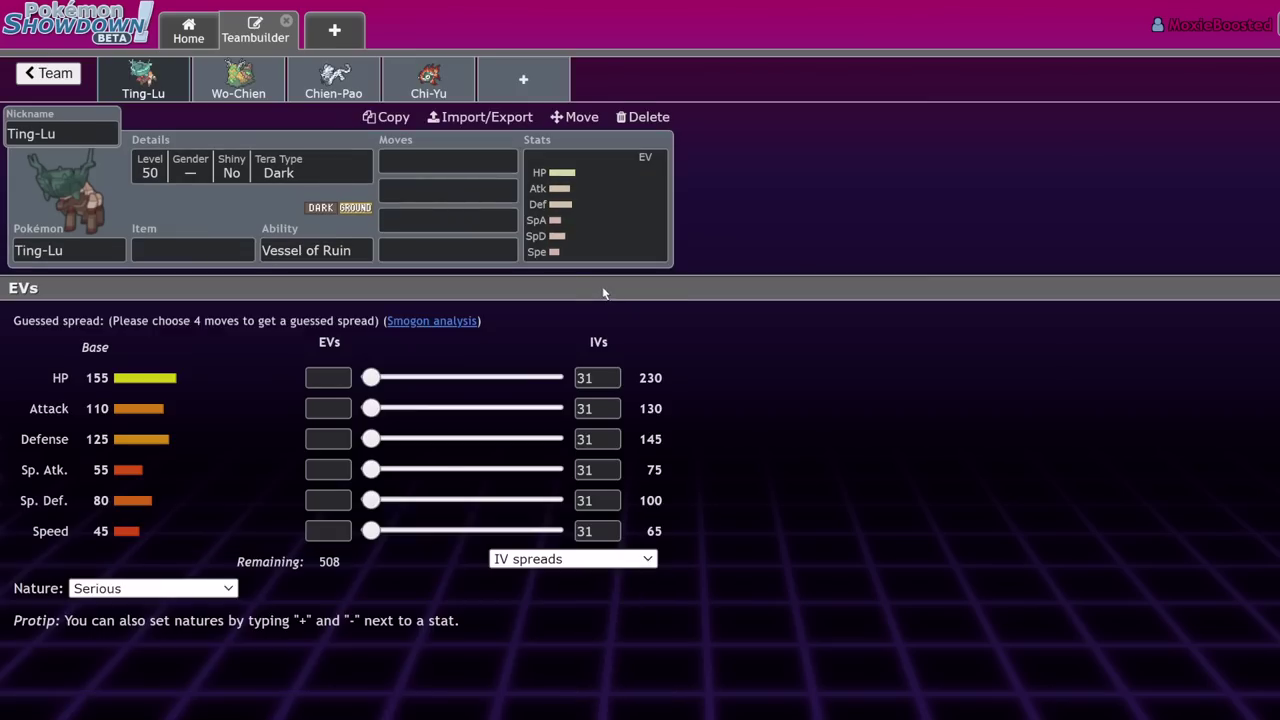
{"action": "left_click", "coordinate": [232, 78]}
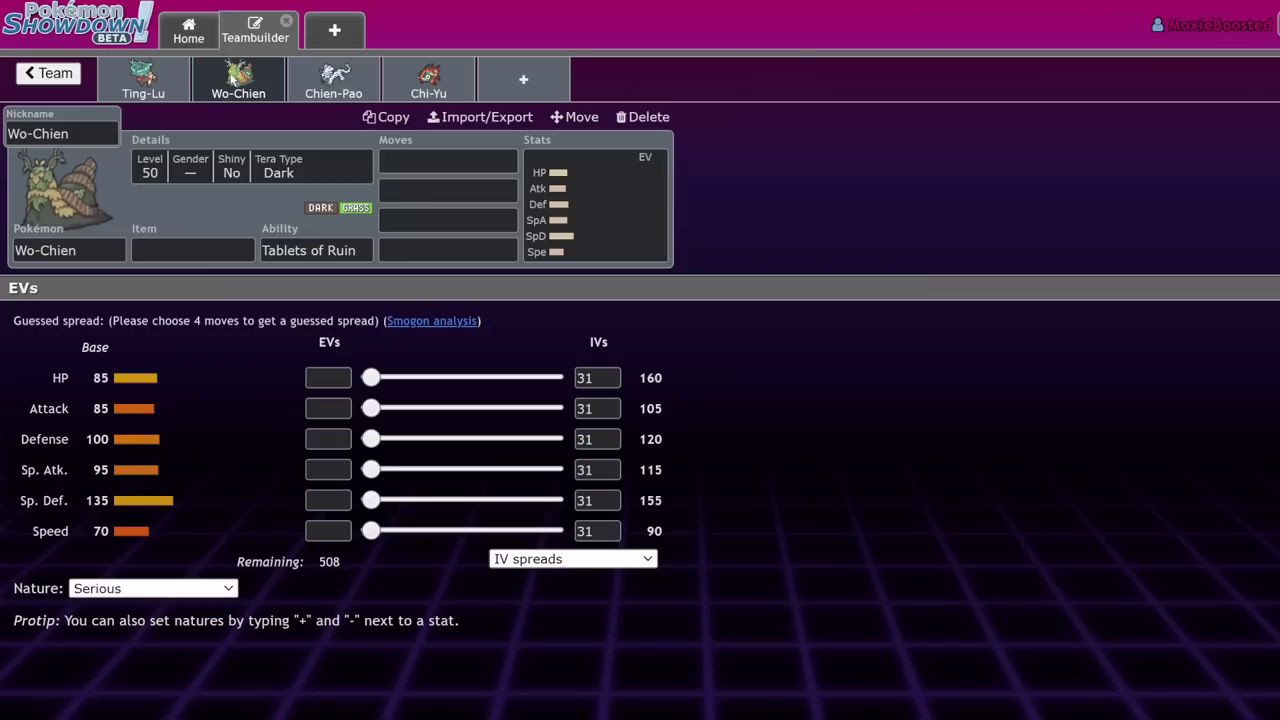
{"action": "left_click", "coordinate": [143, 78]}
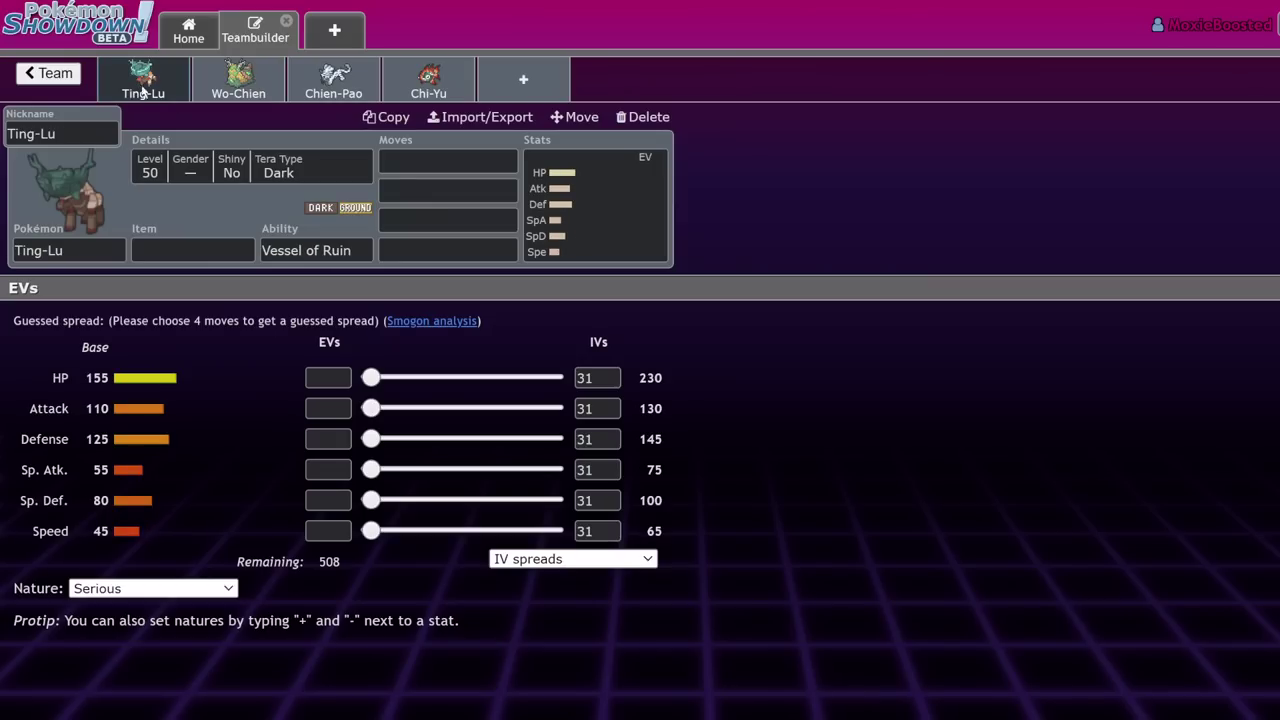
{"action": "left_click", "coordinate": [238, 78]}
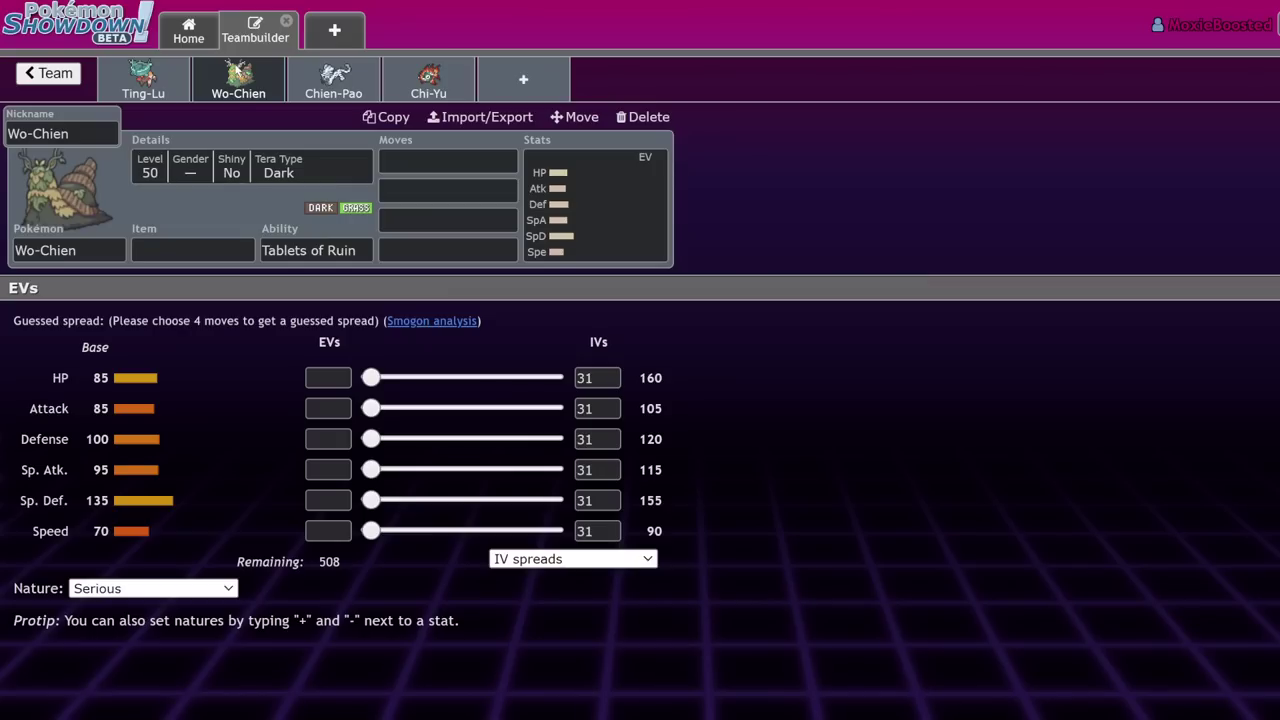
{"action": "left_click", "coordinate": [157, 95]}
{"action": "left_click", "coordinate": [242, 92]}
{"action": "left_click", "coordinate": [48, 75]}
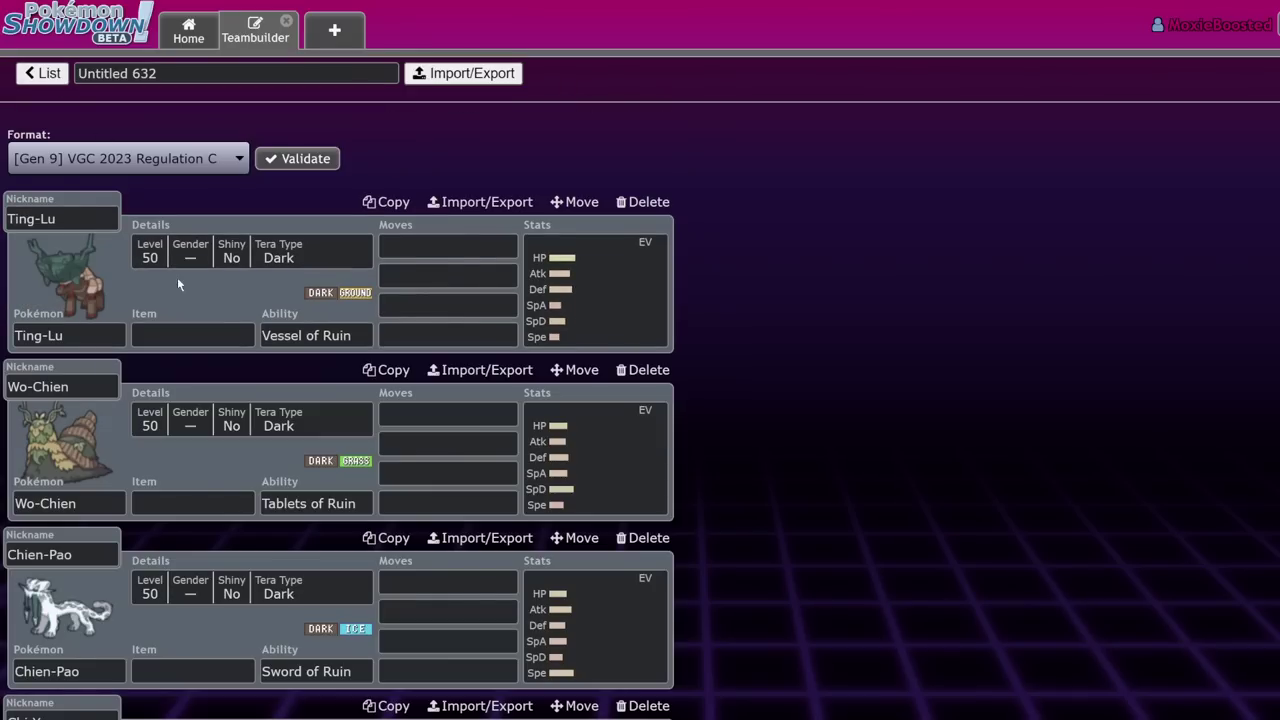
{"action": "left_click", "coordinate": [46, 74]}
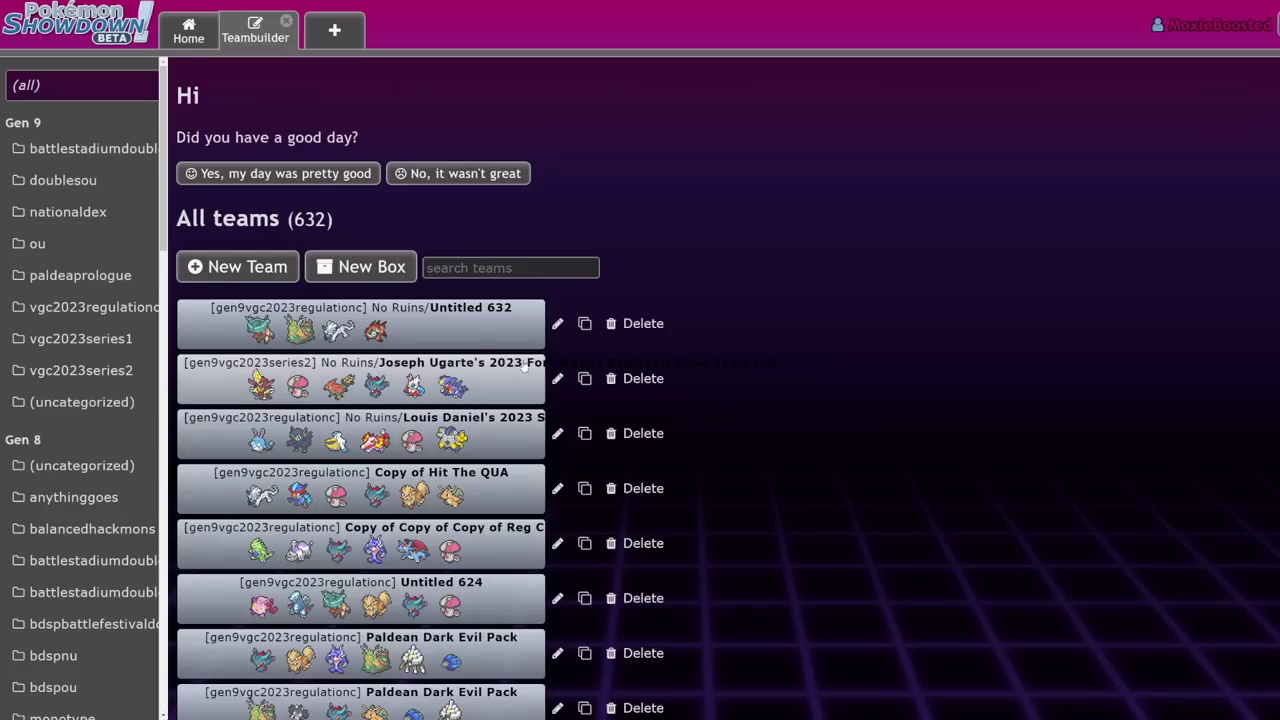
{"action": "scroll", "coordinate": [318, 375], "scroll_direction": "down", "scroll_amount": 1}
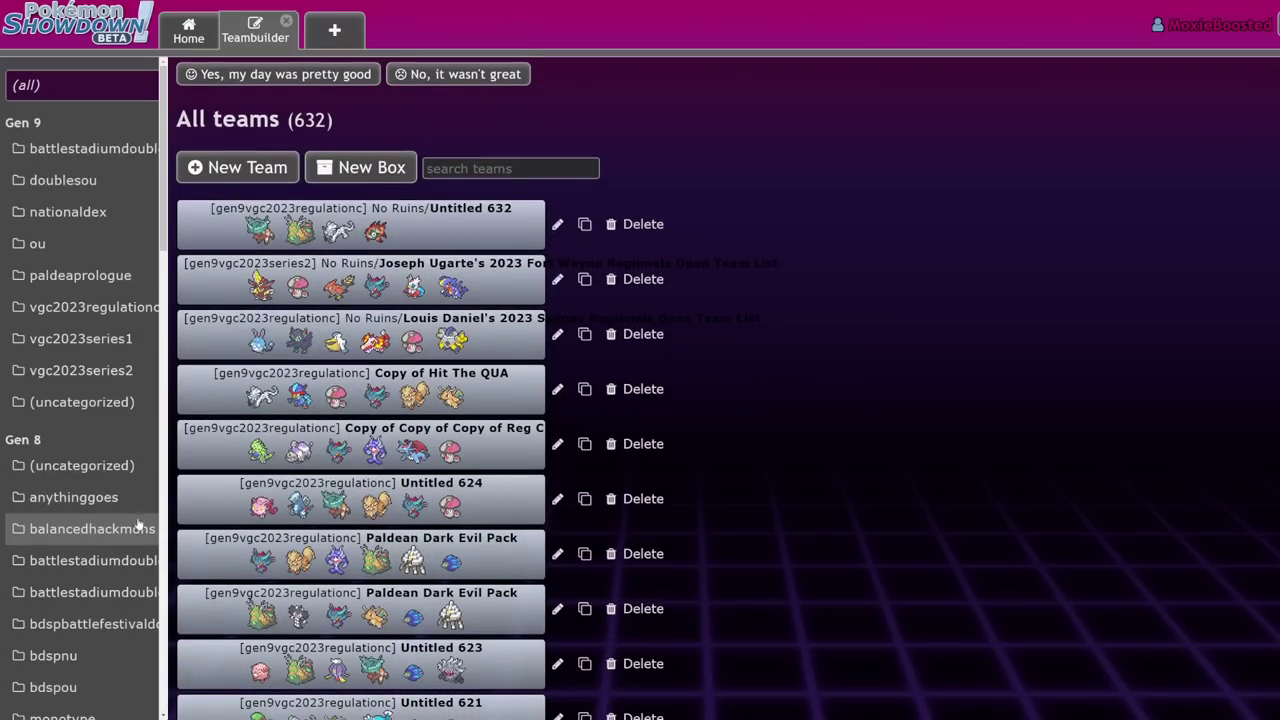
{"action": "scroll", "coordinate": [80, 320], "scroll_direction": "down", "scroll_amount": 15}
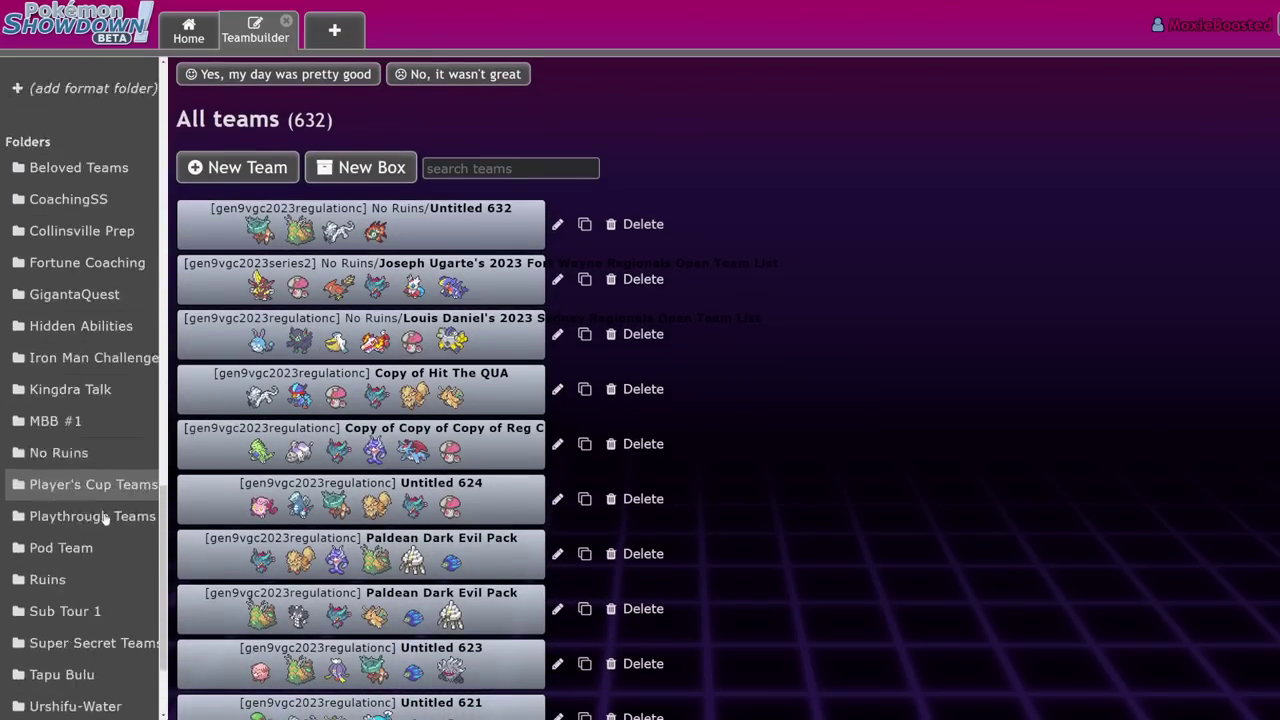
{"action": "left_click", "coordinate": [74, 309]}
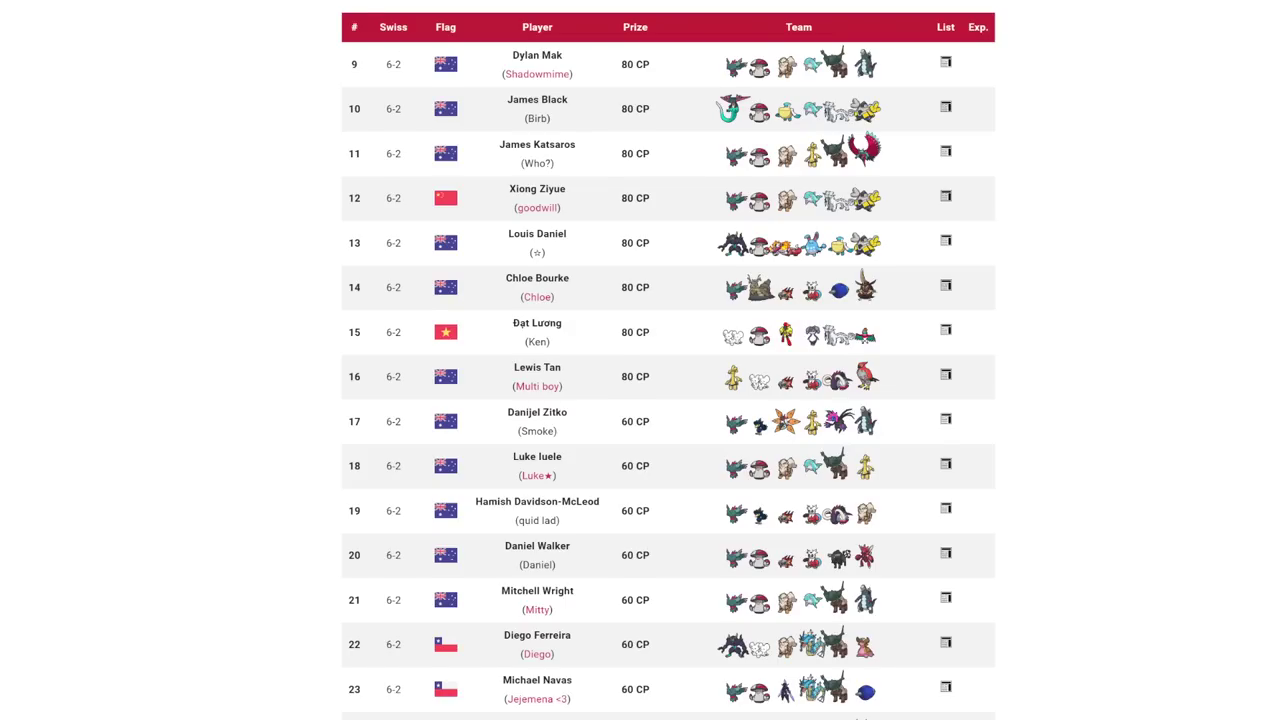
{"action": "scroll", "coordinate": [640, 425], "scroll_direction": "down", "scroll_amount": 2}
{"action": "scroll", "coordinate": [640, 425], "scroll_direction": "down", "scroll_amount": 12}
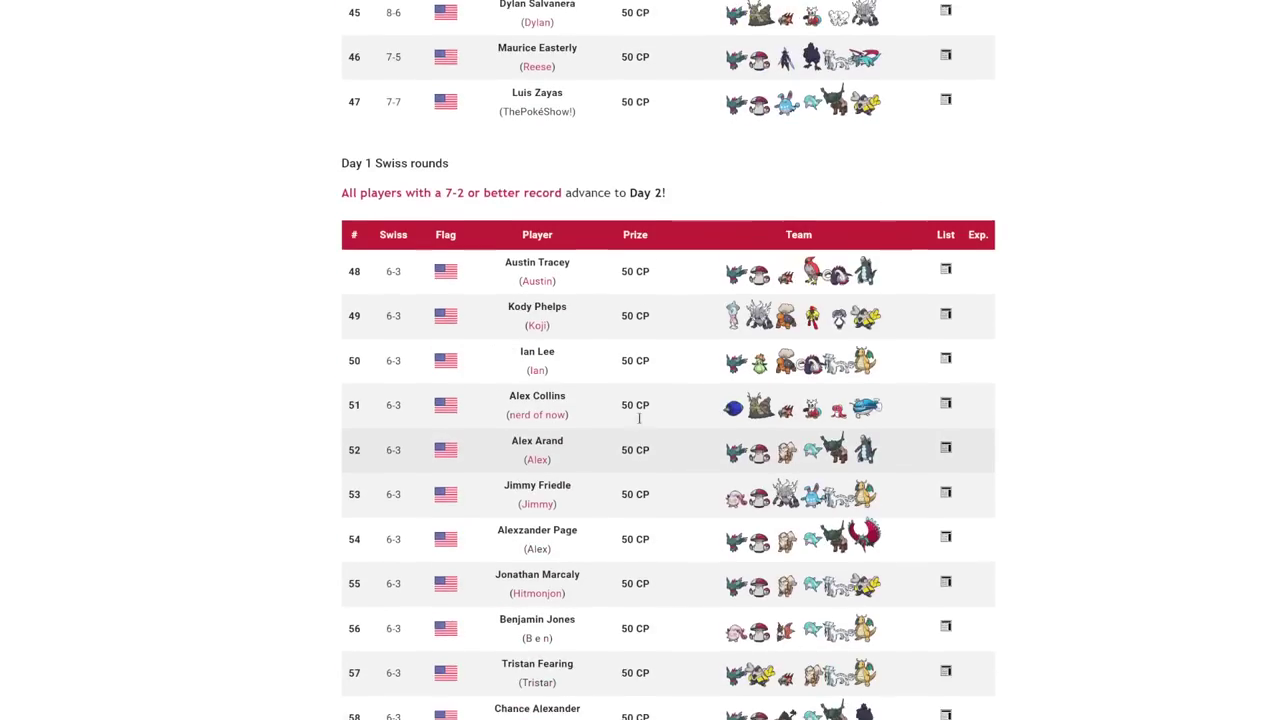
{"action": "scroll", "coordinate": [641, 424], "scroll_direction": "up", "scroll_amount": 8}
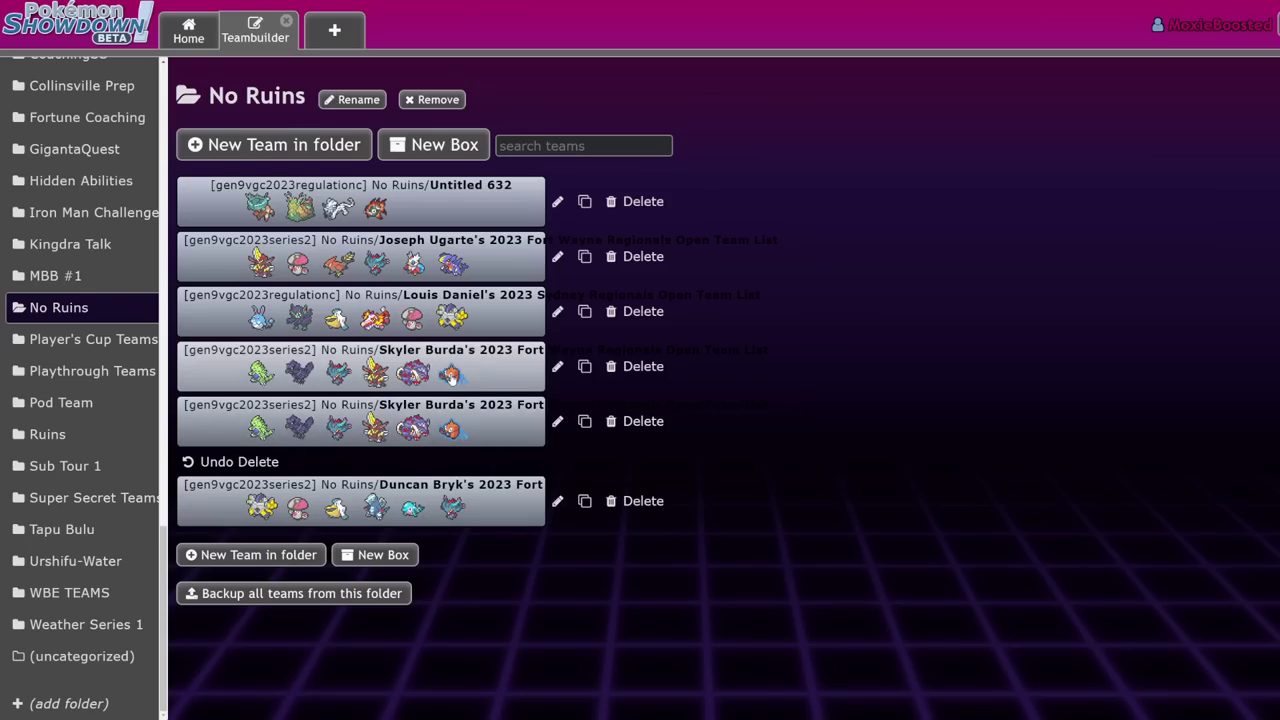
Step: Open the Fort Wayne team and review Tyranitar, Corviknight, Great Tusk, Kingambit, Rotom-Wash and Flutter Mane sets
{"action": "left_click", "coordinate": [420, 365]}
{"action": "left_click", "coordinate": [540, 258]}
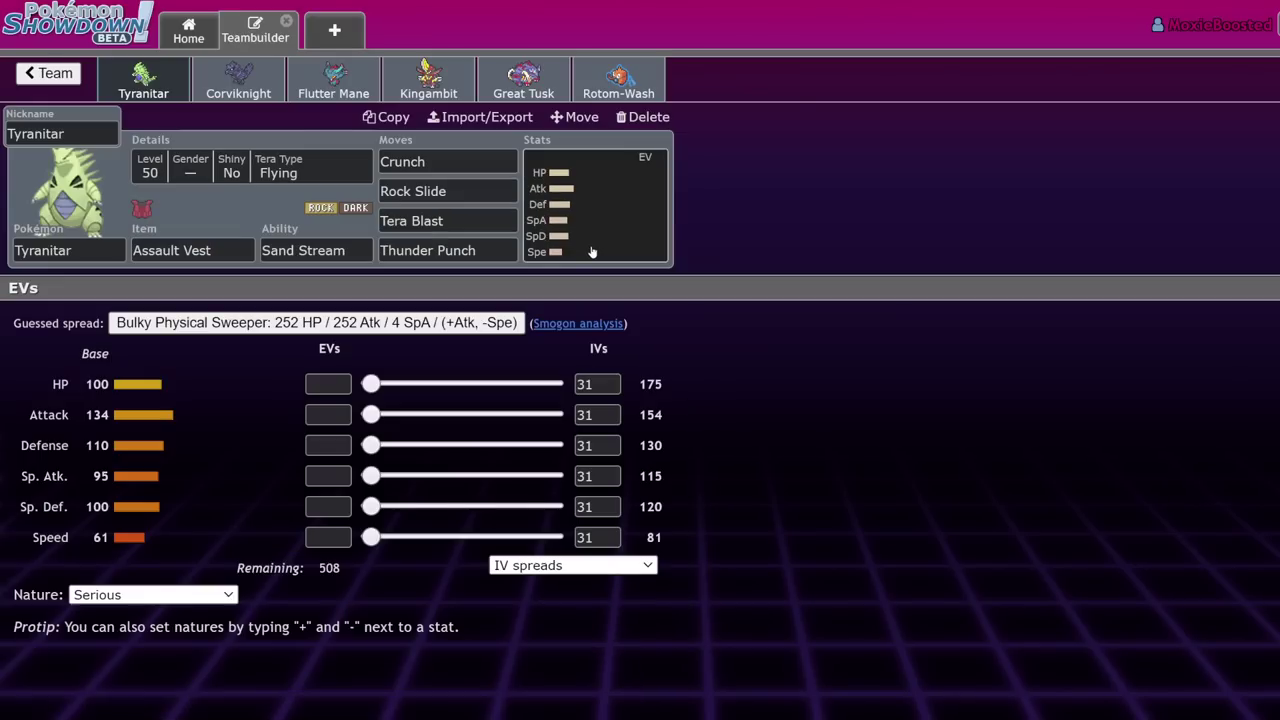
{"action": "left_click", "coordinate": [268, 90]}
{"action": "left_click", "coordinate": [125, 95]}
{"action": "left_click", "coordinate": [515, 80]}
{"action": "left_click", "coordinate": [428, 80]}
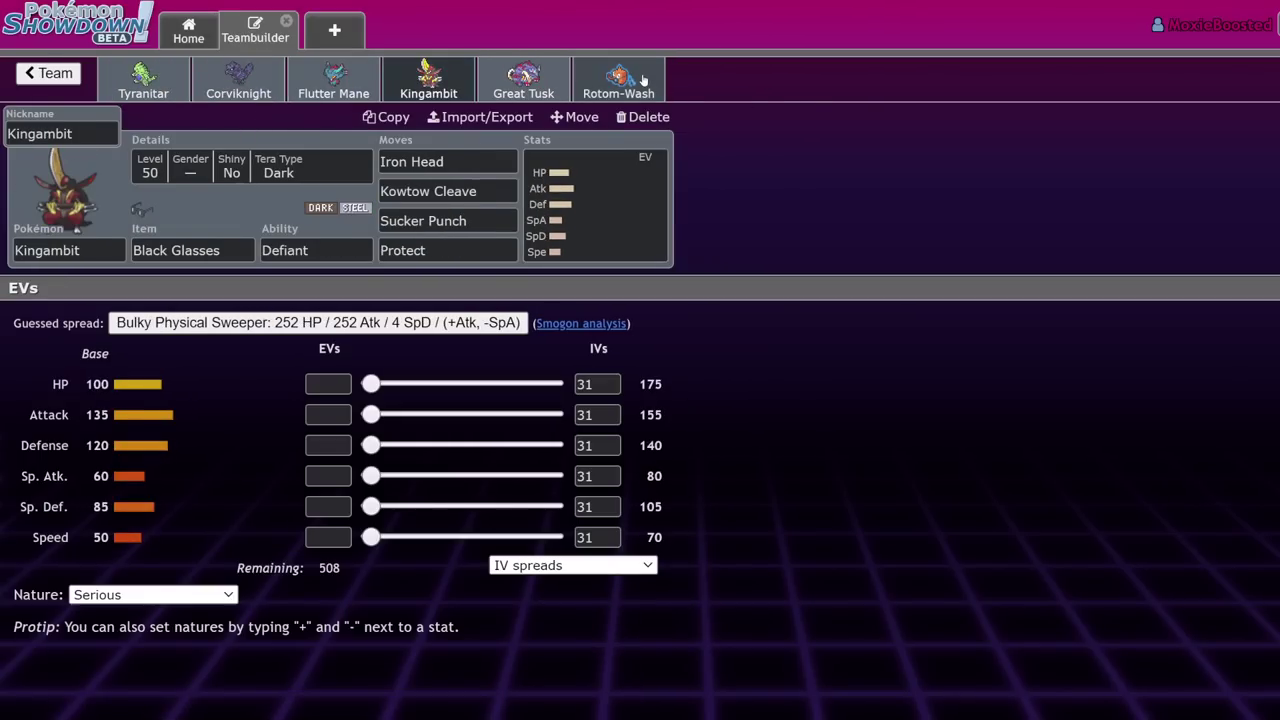
{"action": "left_click", "coordinate": [618, 80]}
{"action": "left_click", "coordinate": [345, 84]}
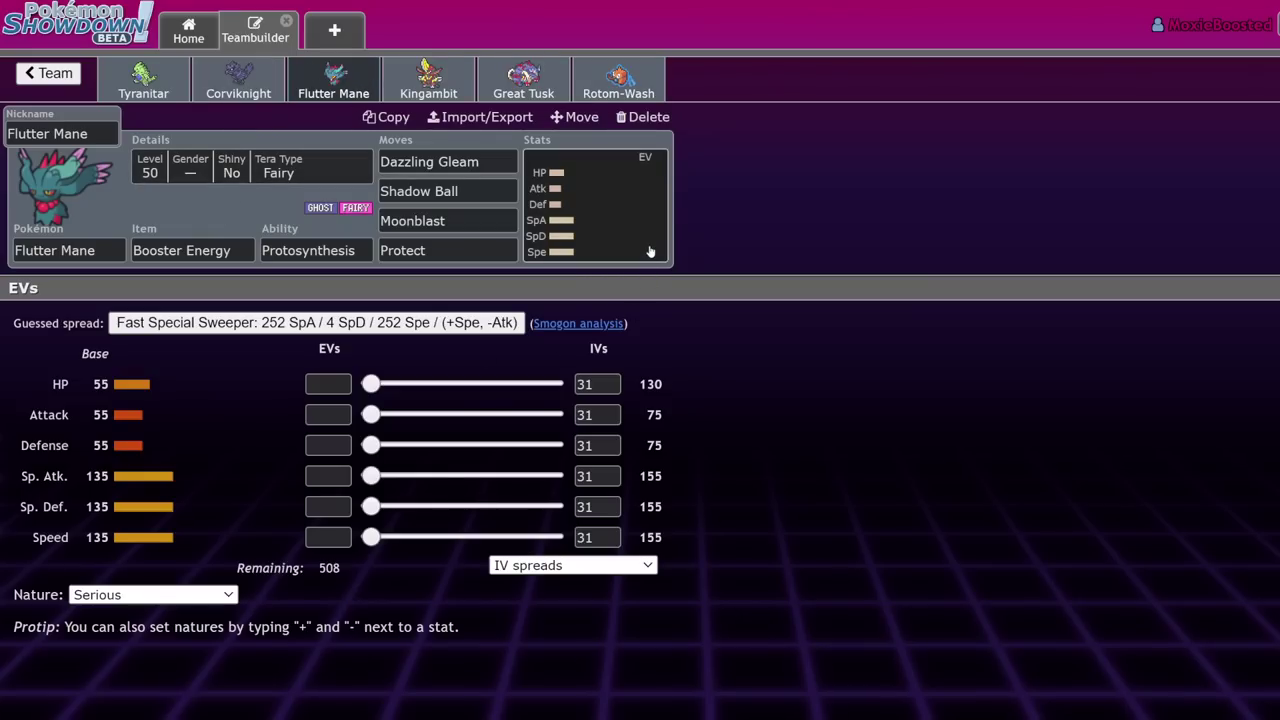
{"action": "left_click", "coordinate": [412, 90]}
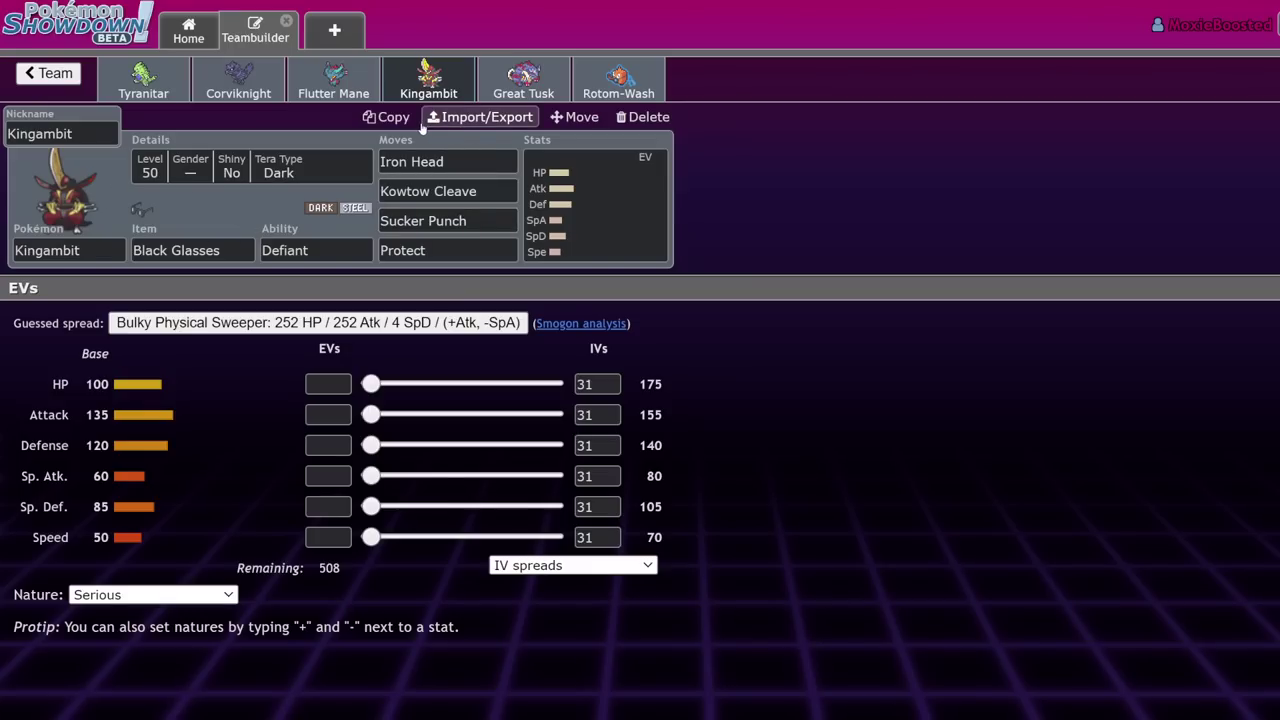
{"action": "left_click", "coordinate": [523, 80]}
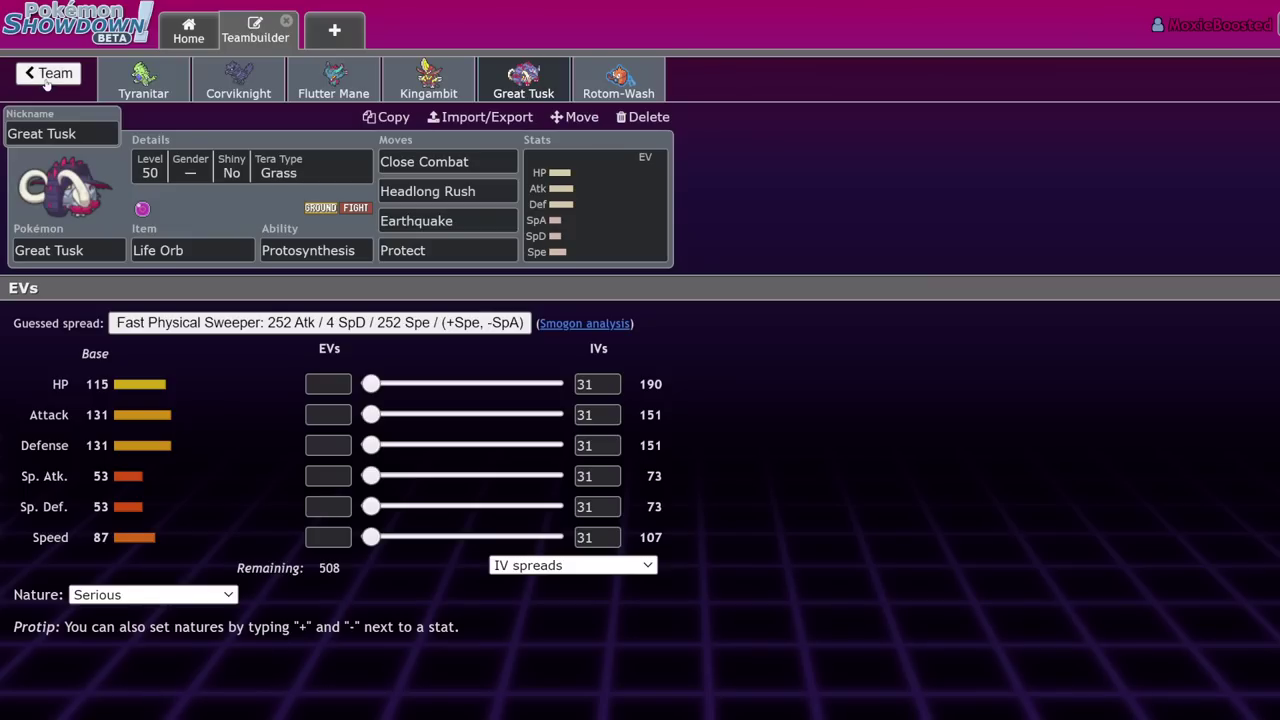
{"action": "left_click", "coordinate": [145, 82]}
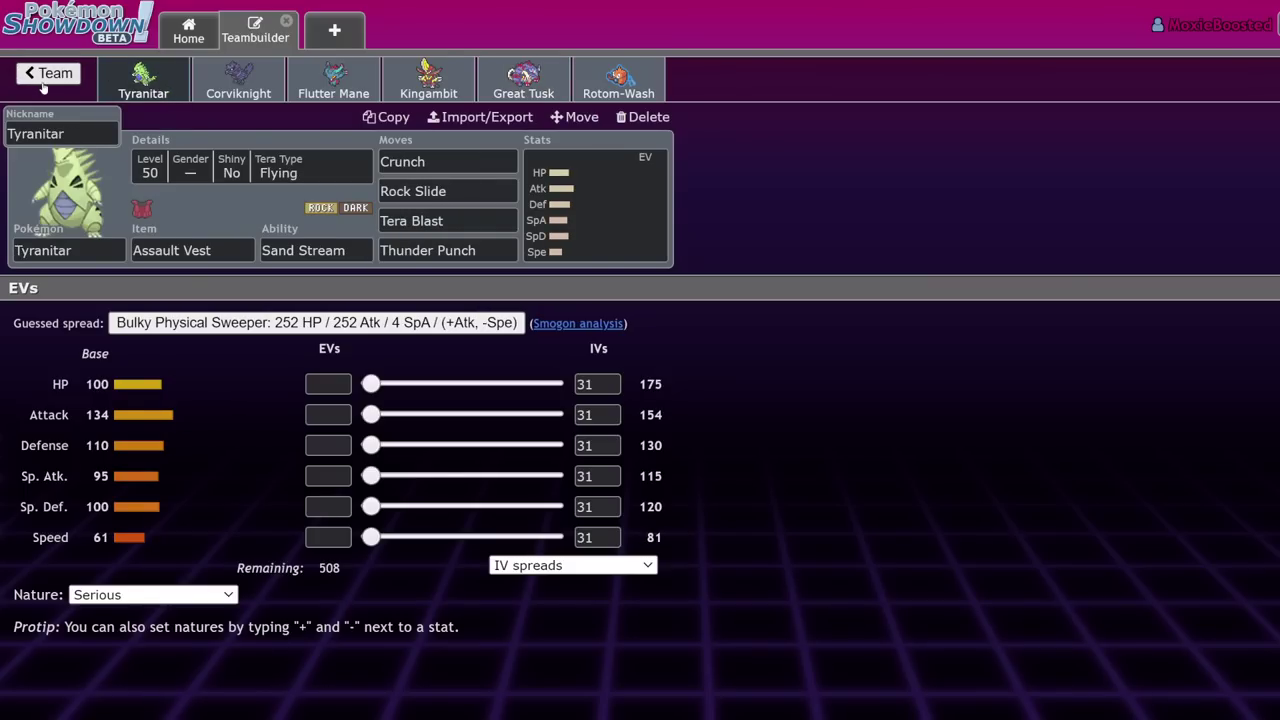
{"action": "left_click", "coordinate": [47, 74]}
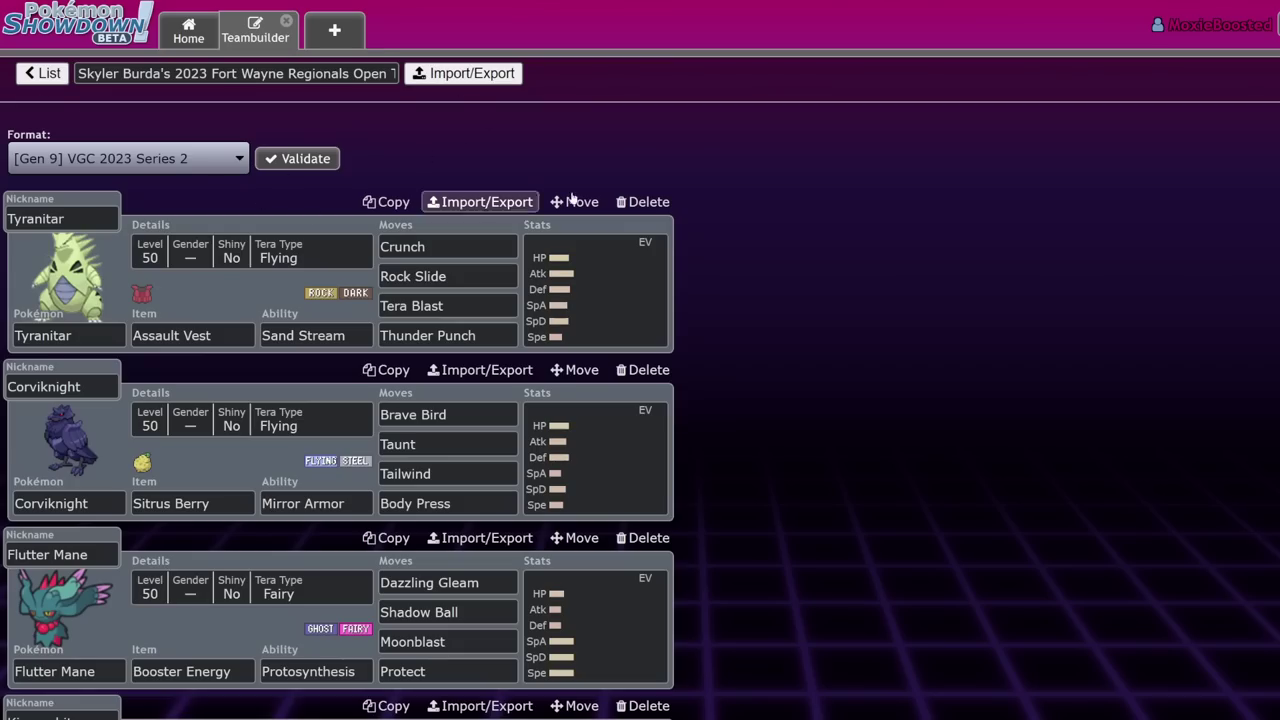
Step: Delete the duplicate Fort Wayne team entry and open the Iron Hands-led team's stat details
{"action": "left_click", "coordinate": [44, 74]}
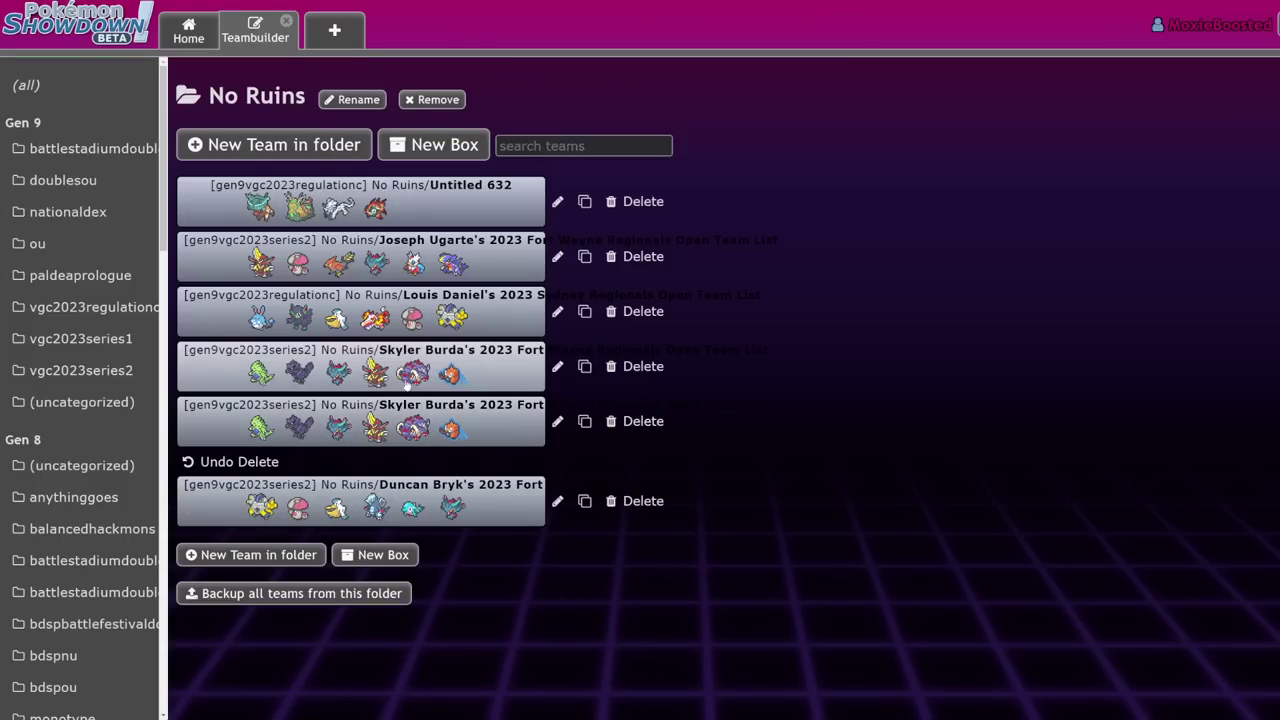
{"action": "left_click", "coordinate": [635, 366]}
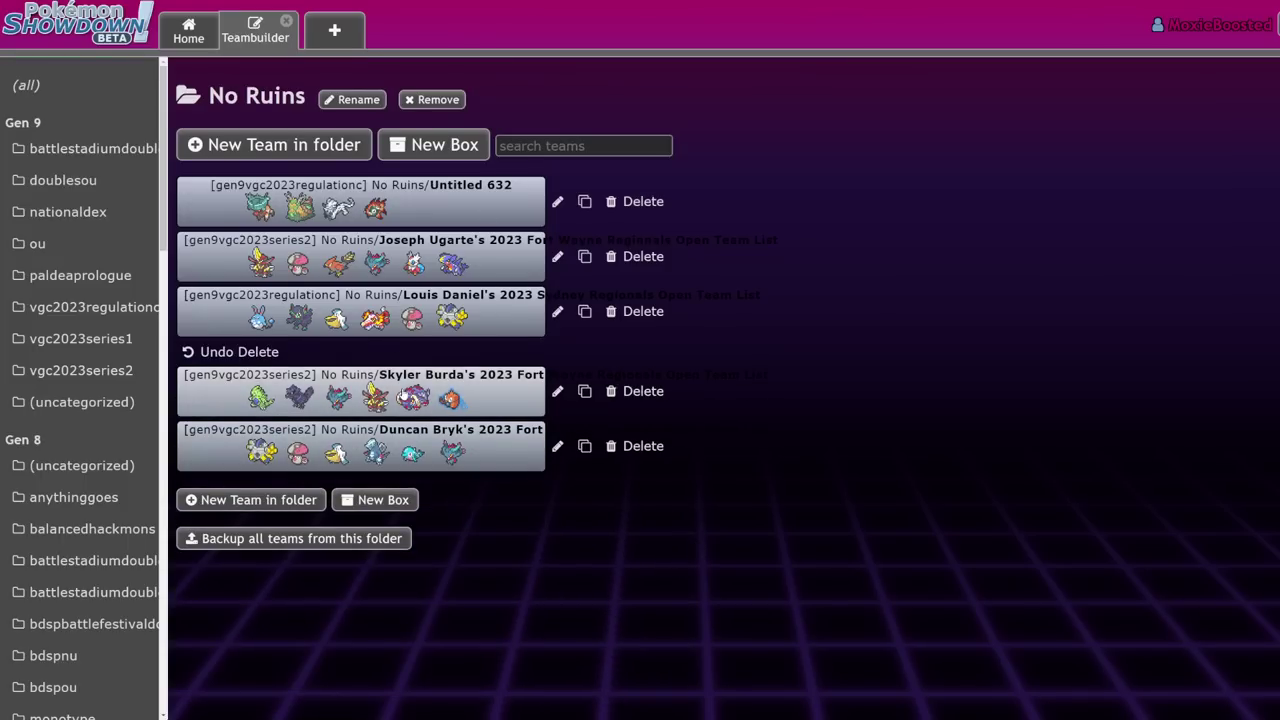
{"action": "left_click", "coordinate": [416, 453]}
{"action": "left_click", "coordinate": [596, 290]}
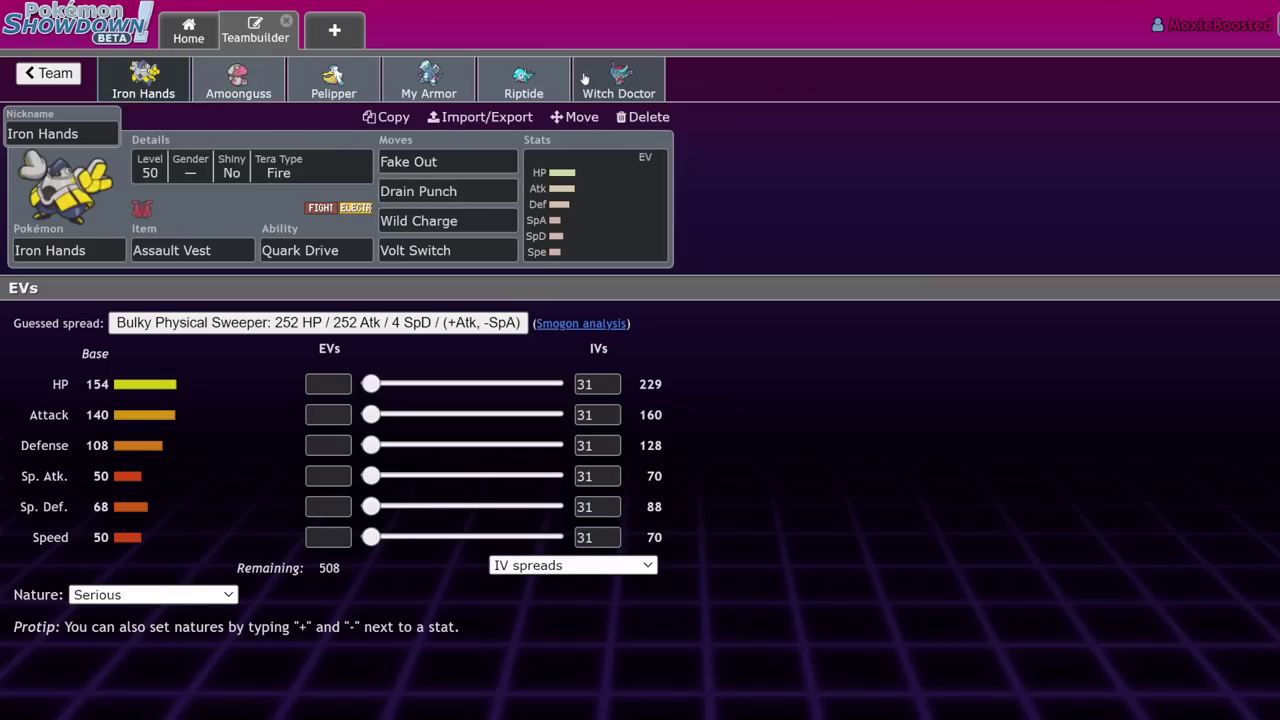
Step: Step through the Witch Doctor, Amoonguss, Pelipper, My Armor and Riptide sets
{"action": "left_click", "coordinate": [620, 80]}
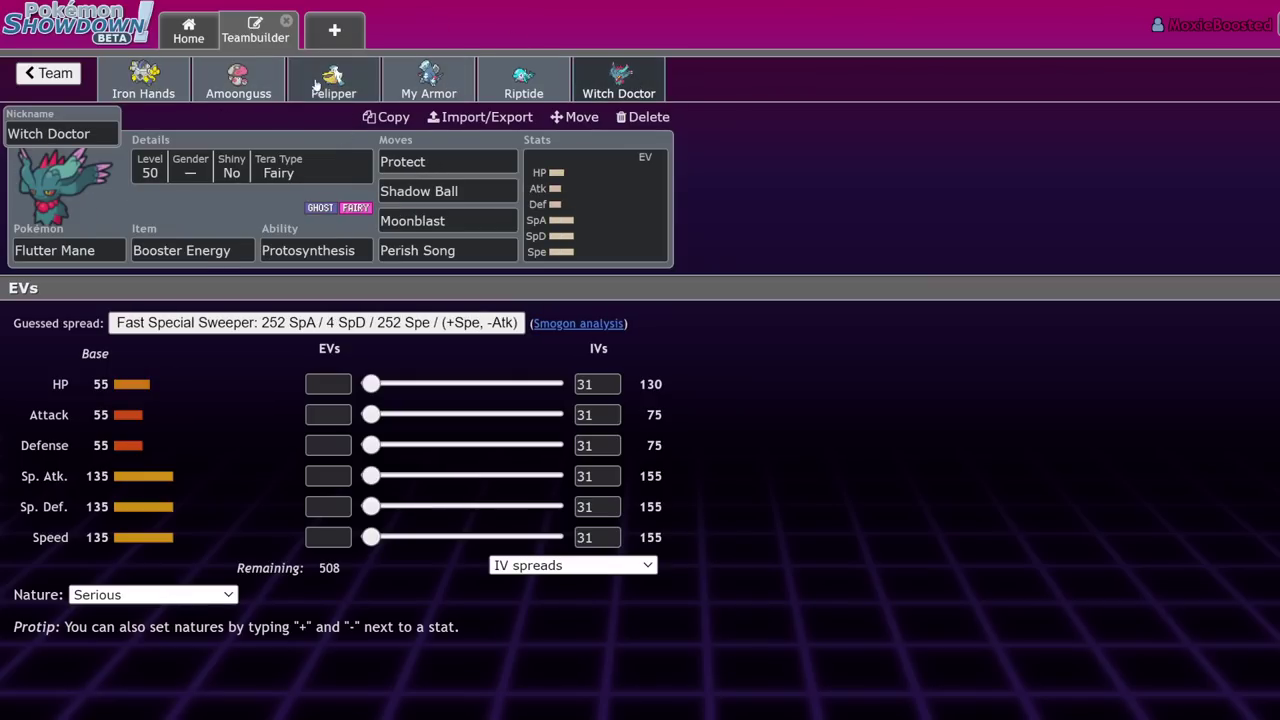
{"action": "left_click", "coordinate": [280, 86]}
{"action": "left_click", "coordinate": [307, 90]}
{"action": "left_click", "coordinate": [430, 85]}
{"action": "left_click", "coordinate": [549, 93]}
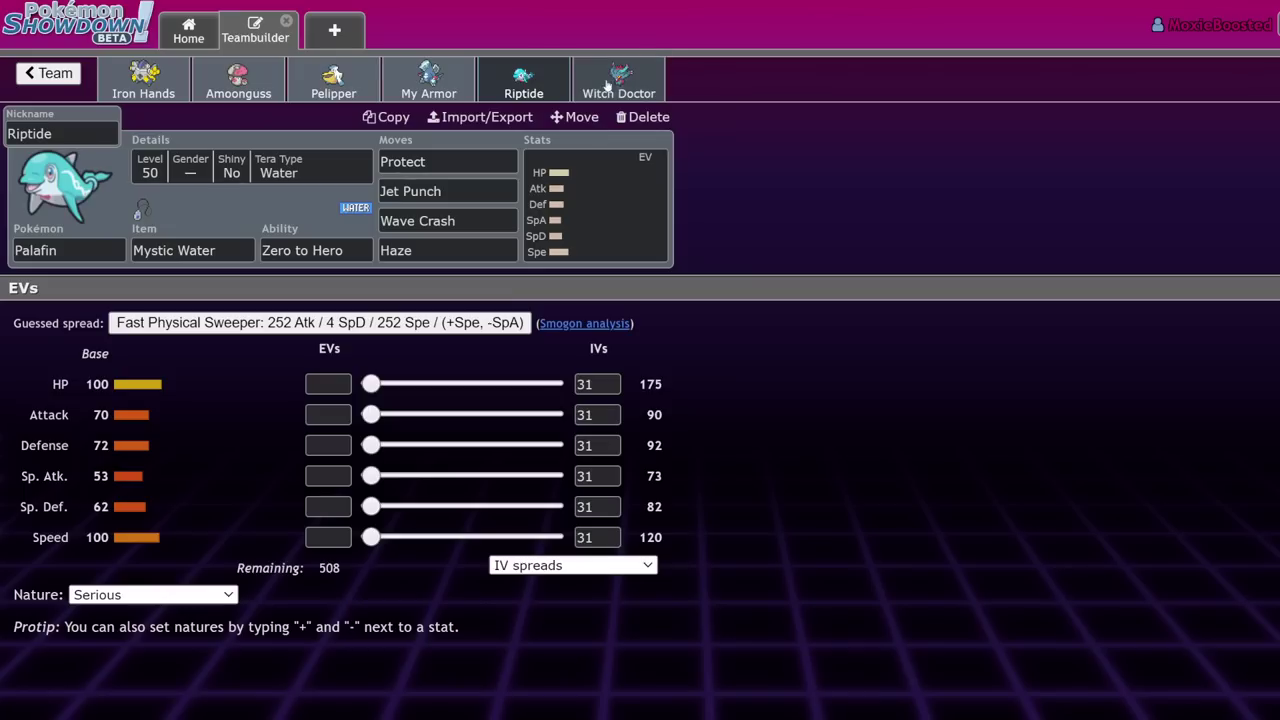
{"action": "left_click", "coordinate": [636, 90]}
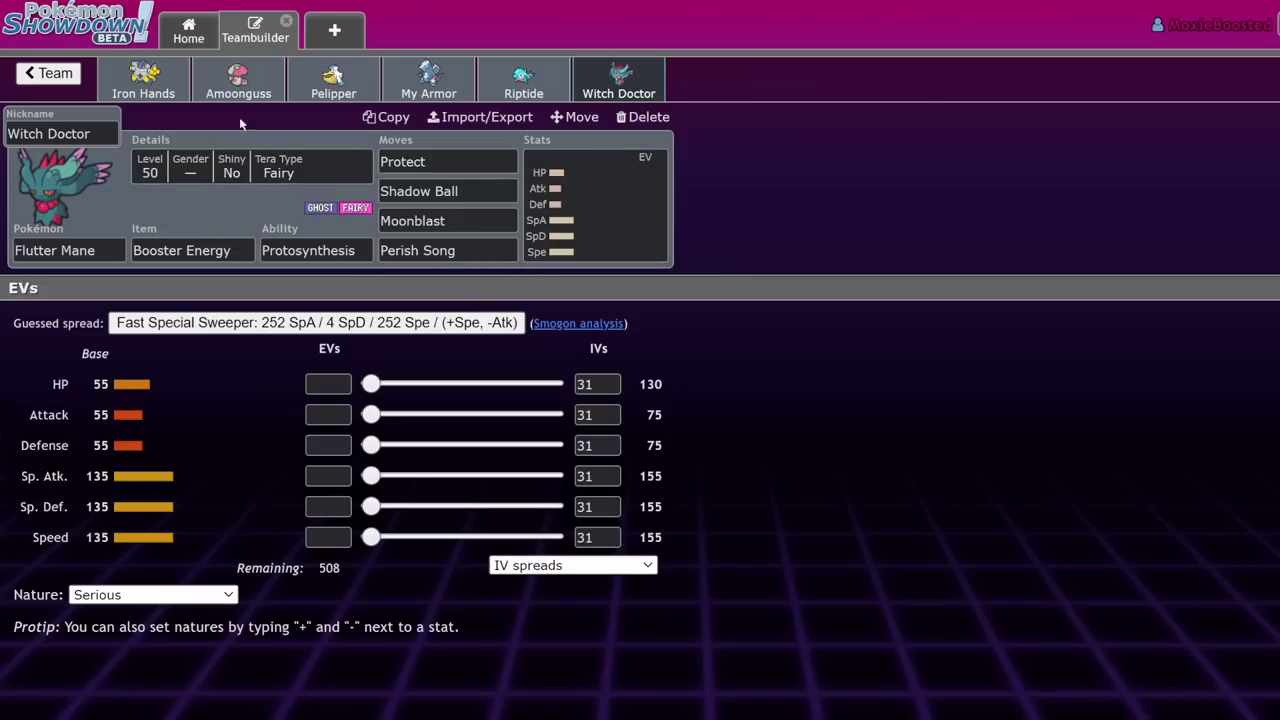
Step: Revisit Iron Hands, Amoonguss, Pelipper and My Armor, then return to the saved teams list
{"action": "left_click", "coordinate": [167, 78]}
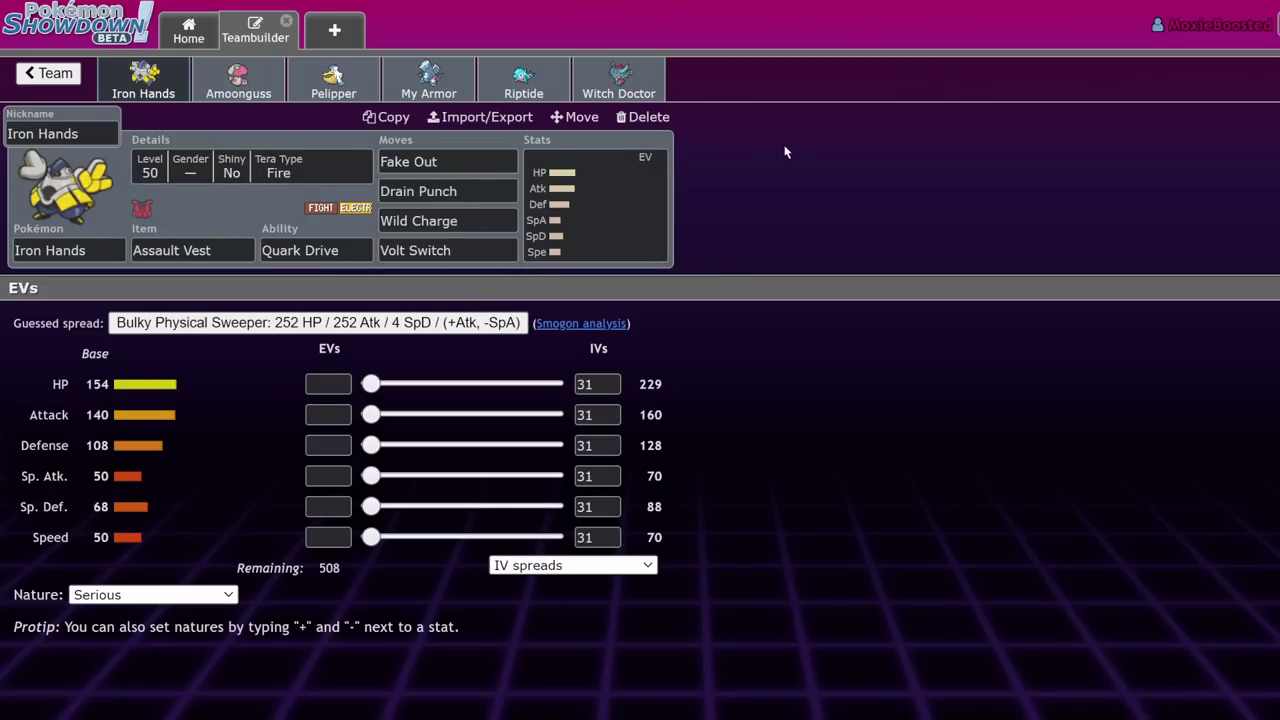
{"action": "left_click", "coordinate": [238, 80]}
{"action": "left_click", "coordinate": [330, 84]}
{"action": "left_click", "coordinate": [423, 92]}
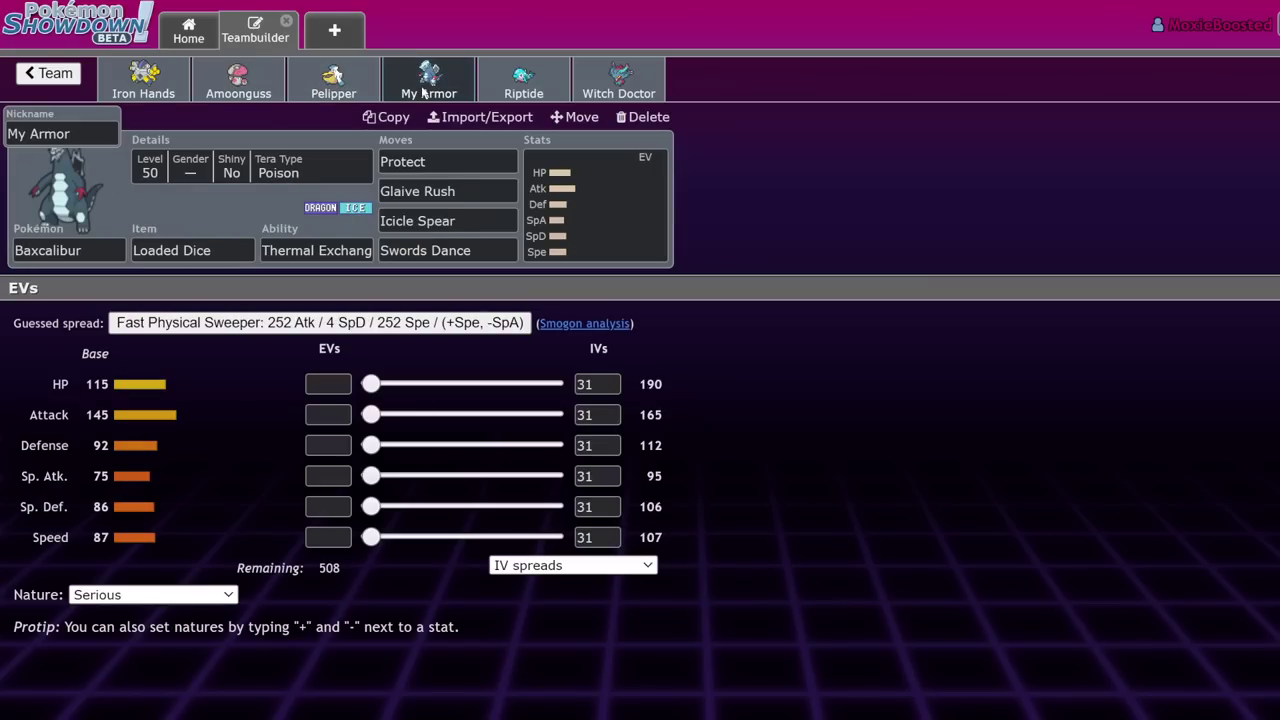
{"action": "left_click", "coordinate": [64, 73]}
{"action": "left_click", "coordinate": [66, 73]}
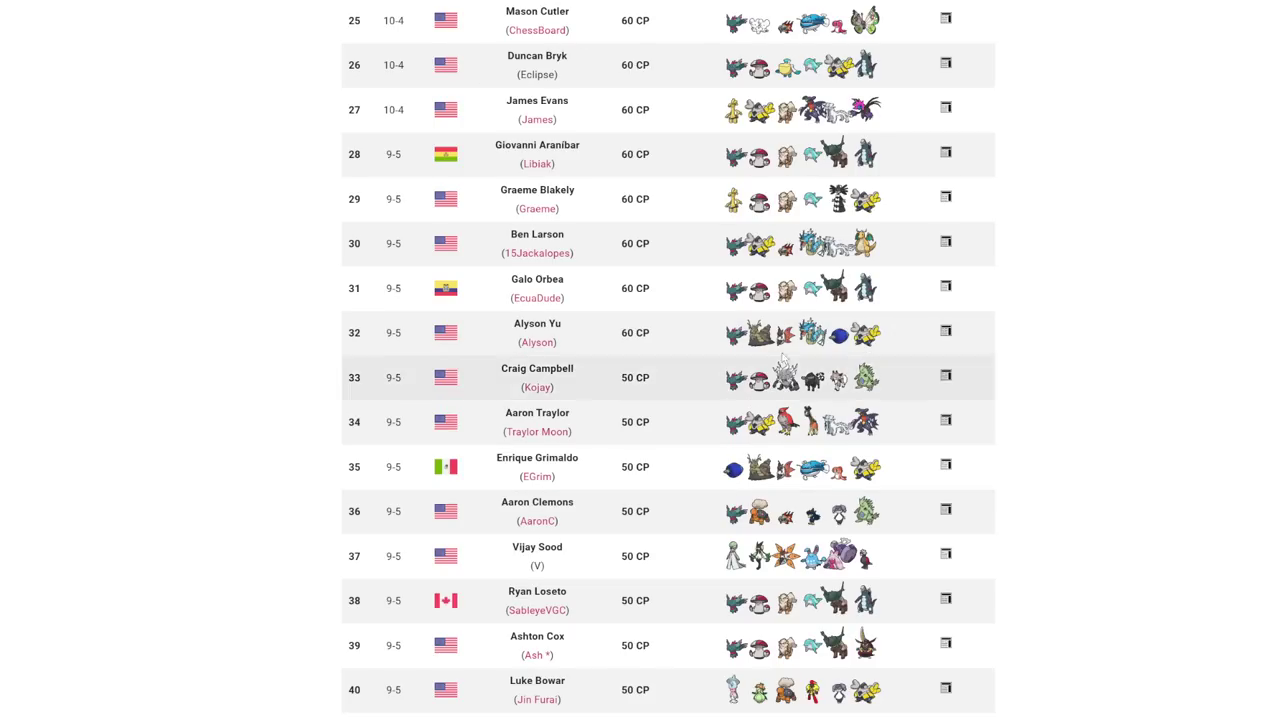
{"action": "scroll", "coordinate": [700, 440], "scroll_direction": "down", "scroll_amount": 3}
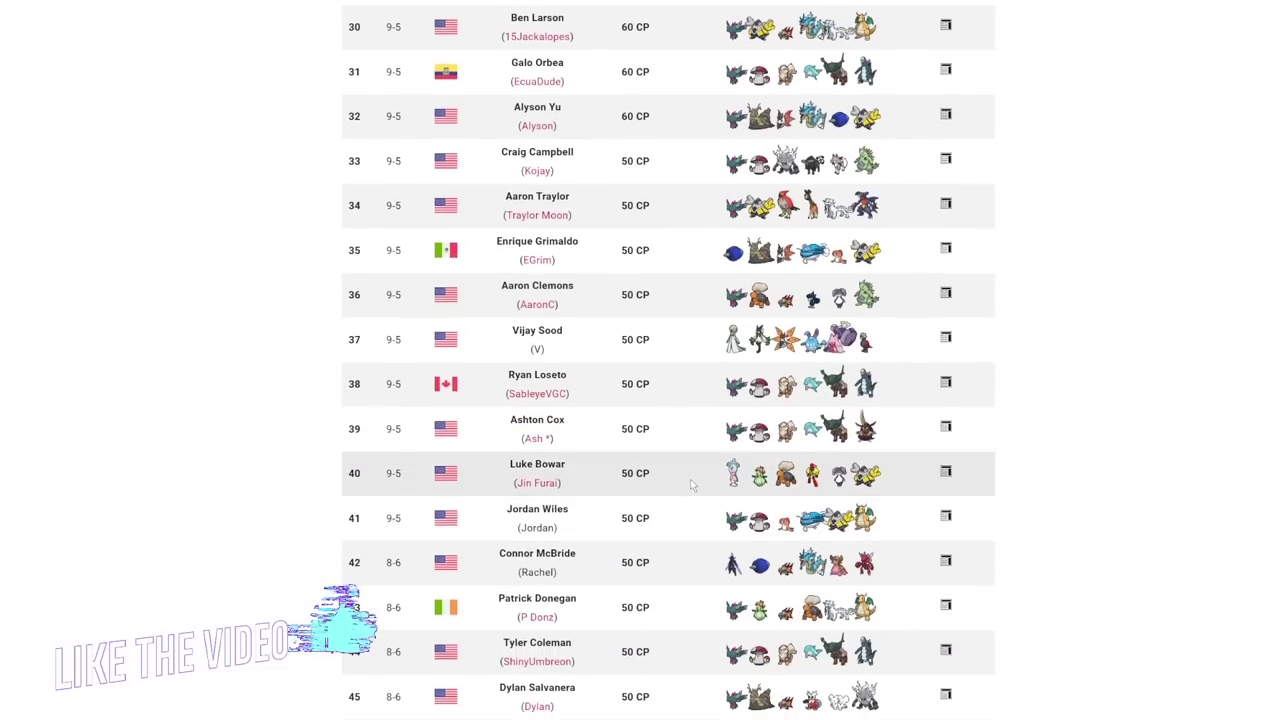
{"action": "scroll", "coordinate": [637, 461], "scroll_direction": "up", "scroll_amount": 10}
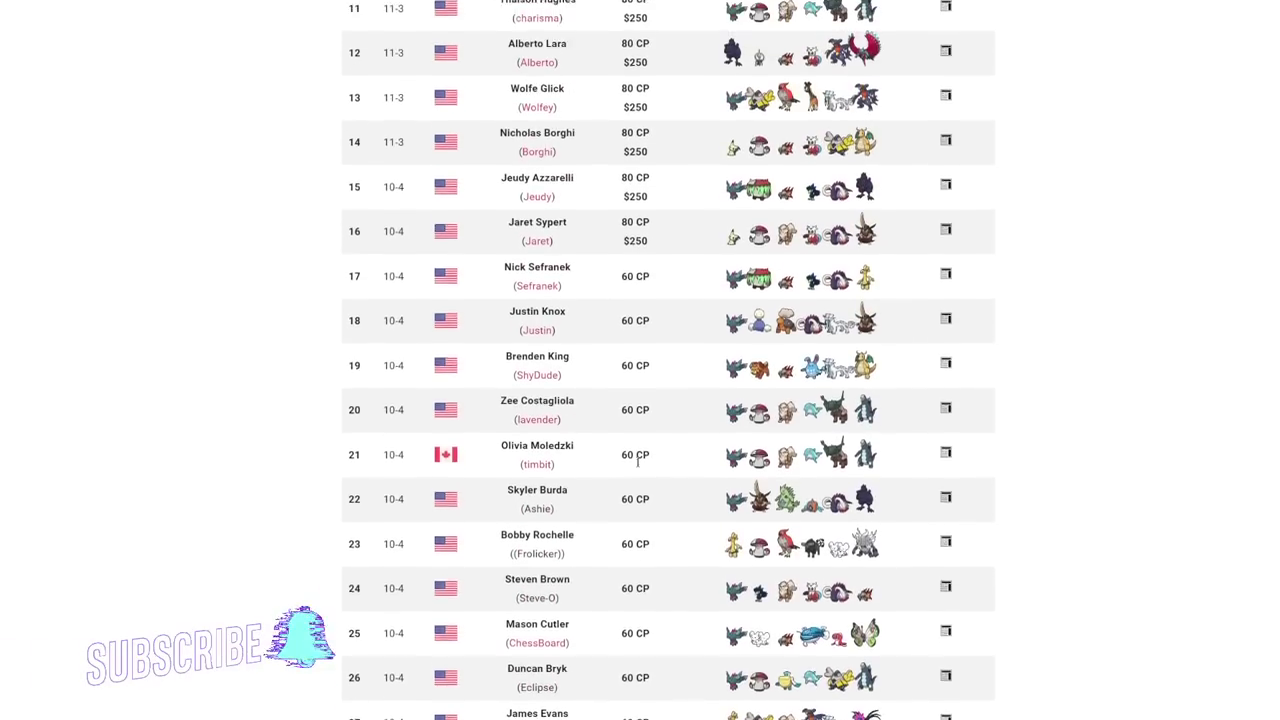
{"action": "scroll", "coordinate": [637, 461], "scroll_direction": "up", "scroll_amount": 8}
{"action": "scroll", "coordinate": [638, 464], "scroll_direction": "down", "scroll_amount": 10}
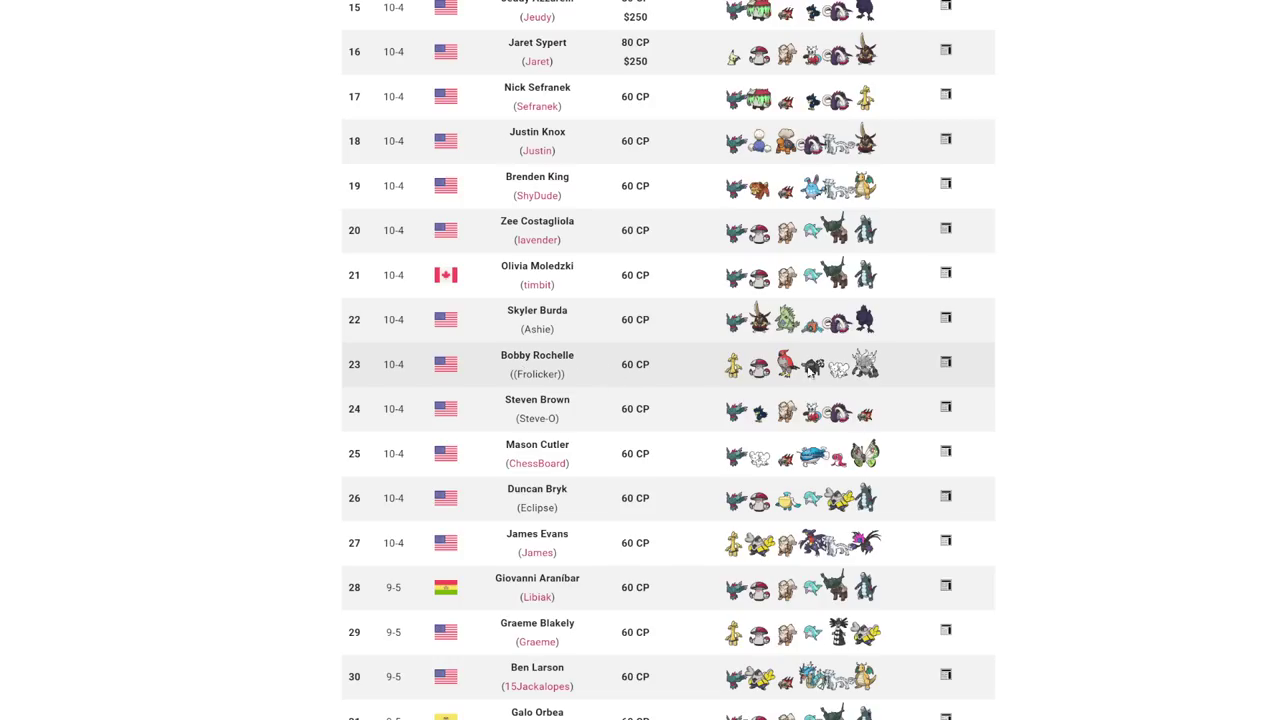
{"action": "left_click", "coordinate": [947, 366]}
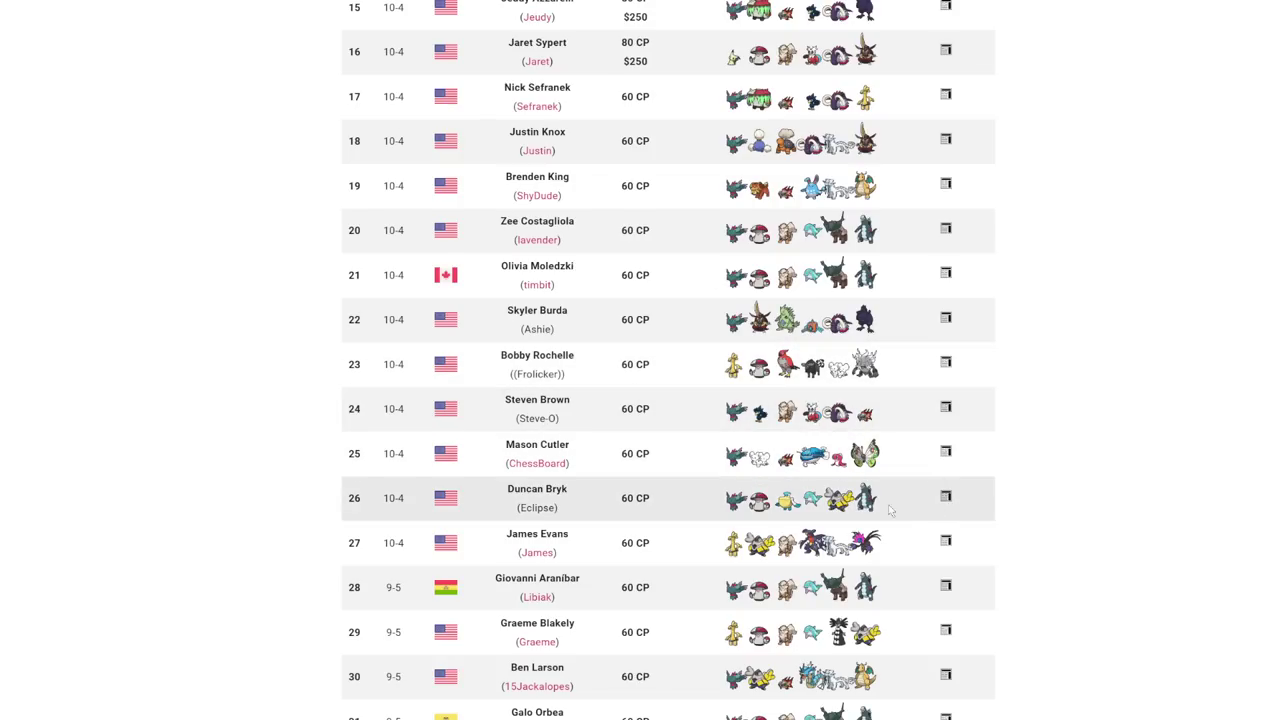
{"action": "scroll", "coordinate": [884, 565], "scroll_direction": "down", "scroll_amount": 1}
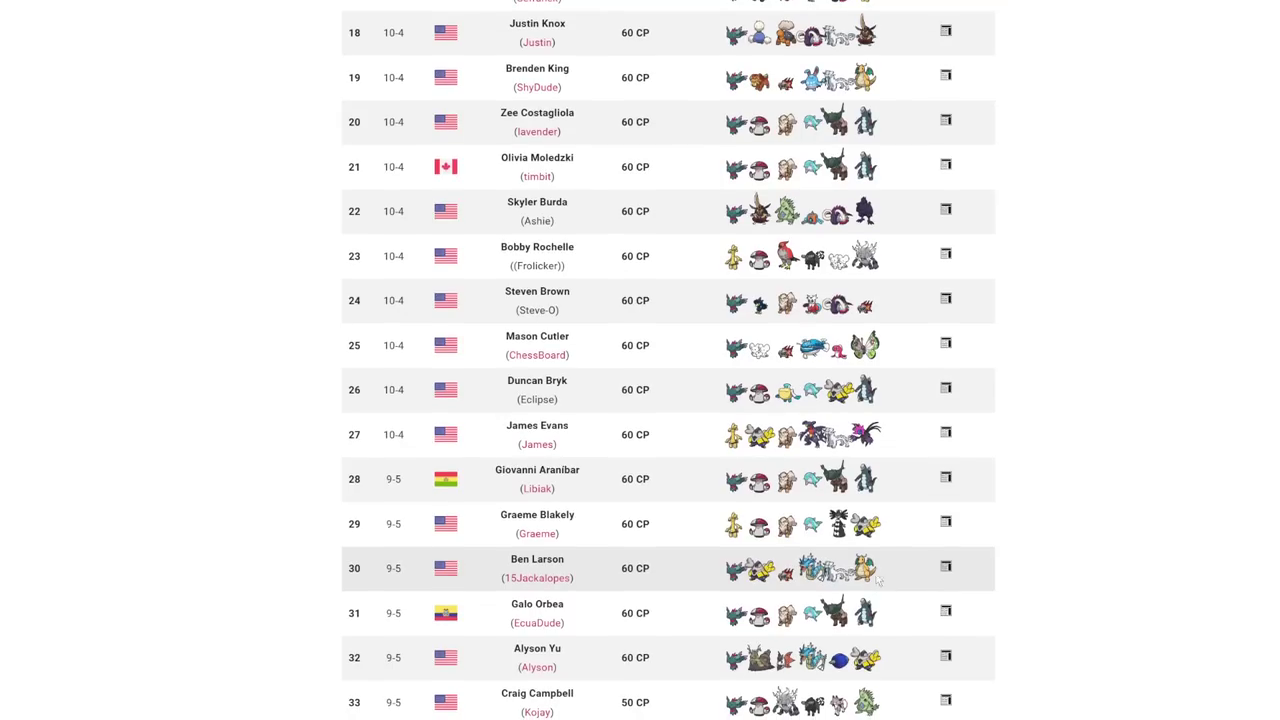
{"action": "scroll", "coordinate": [643, 409], "scroll_direction": "down", "scroll_amount": 1}
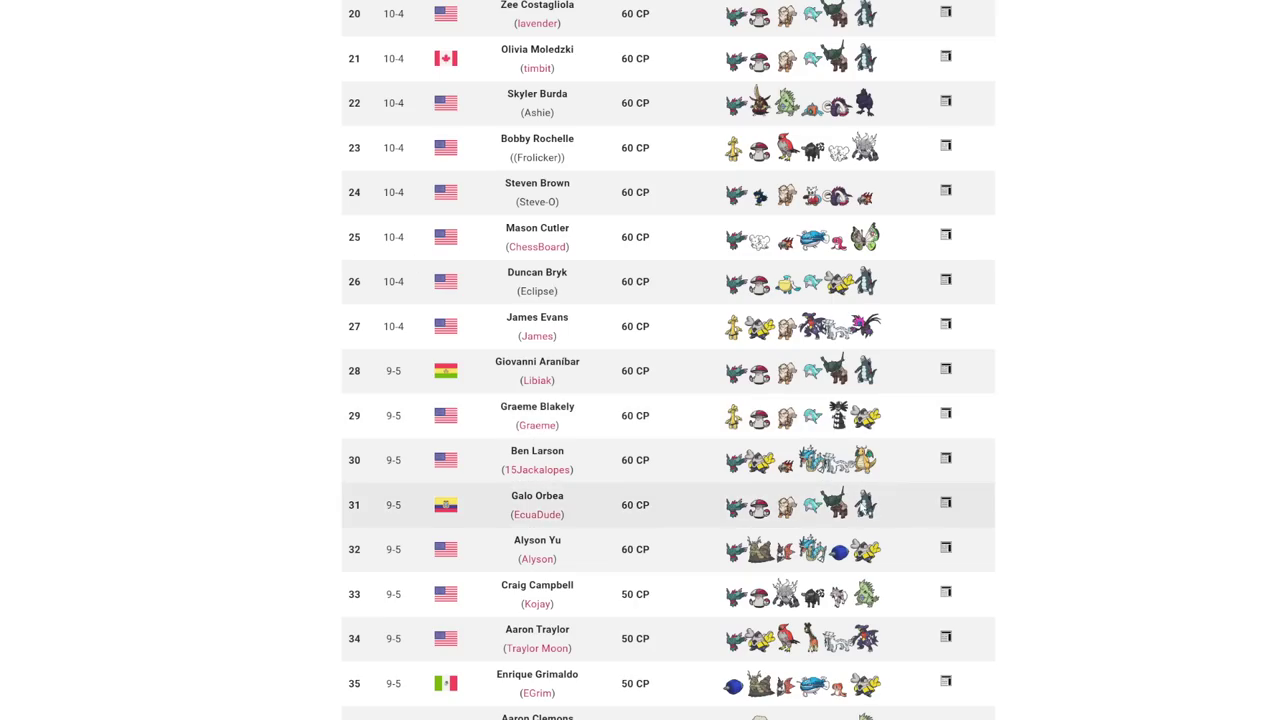
Step: Scroll down Victory Road's Fort Wayne Regionals standings to places 28–43, mostly 9-5 records
{"action": "scroll", "coordinate": [855, 495], "scroll_direction": "down", "scroll_amount": 1}
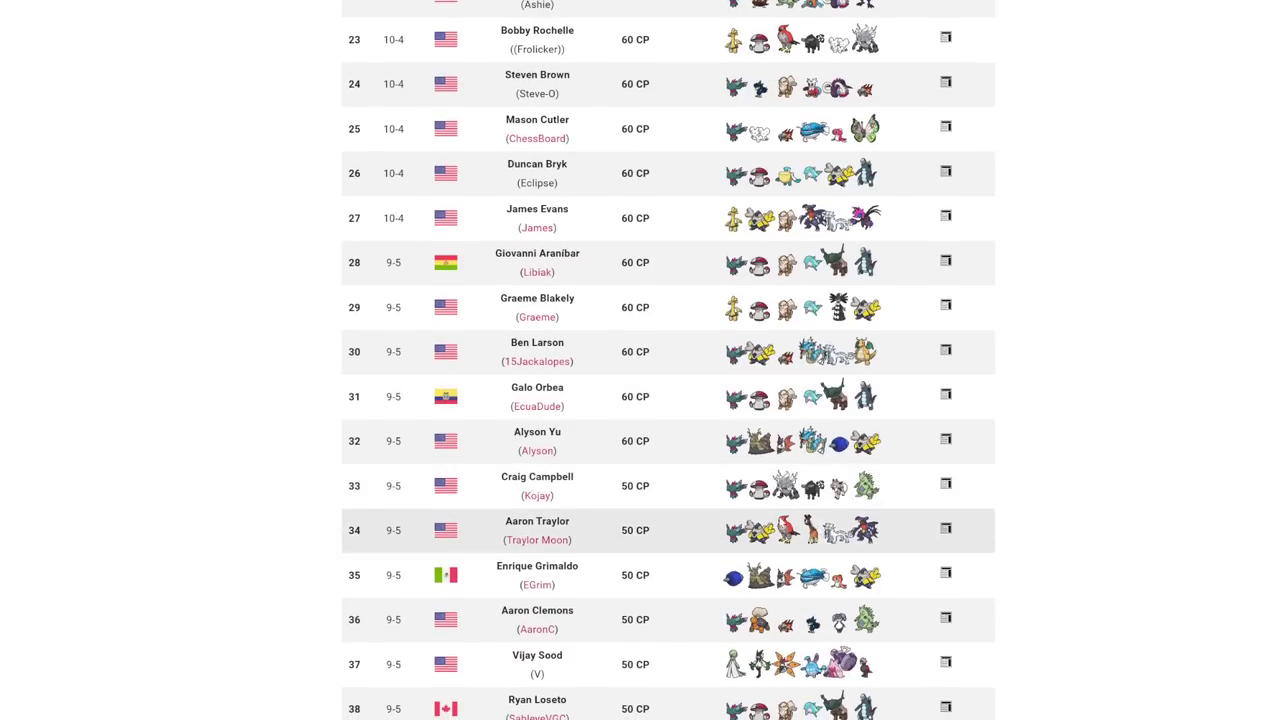
{"action": "scroll", "coordinate": [757, 465], "scroll_direction": "down", "scroll_amount": 1}
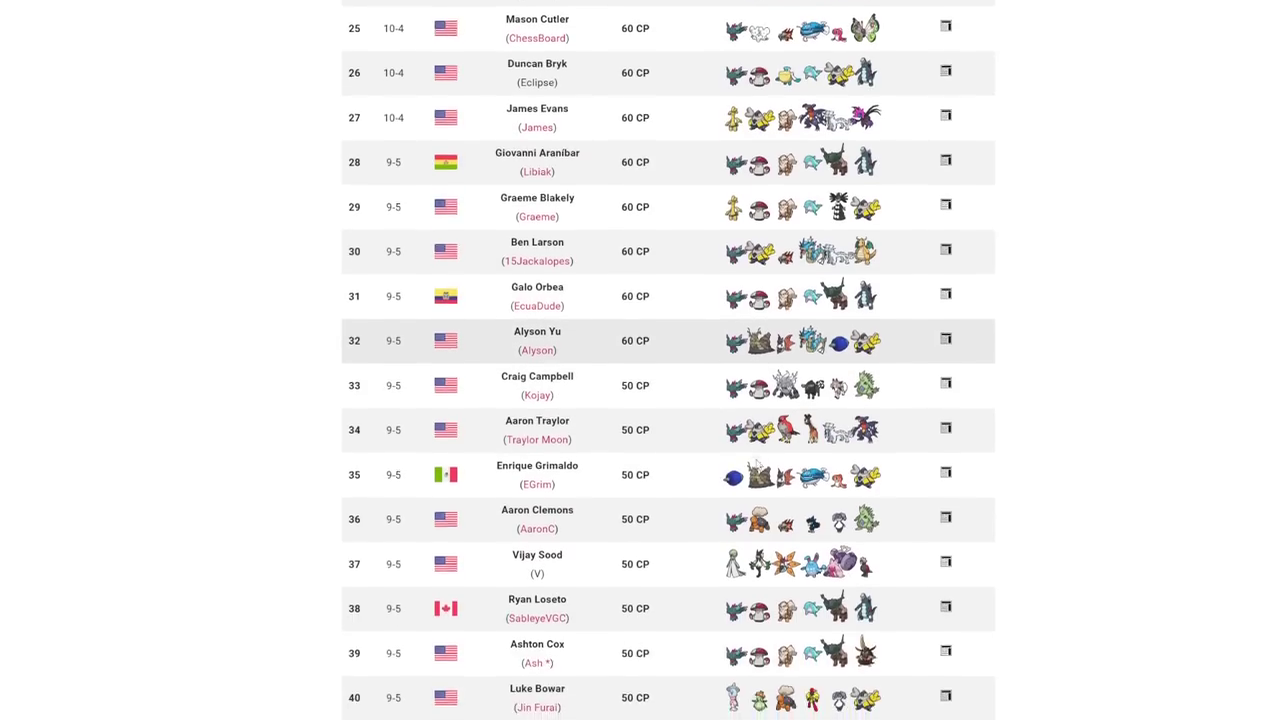
{"action": "scroll", "coordinate": [757, 465], "scroll_direction": "down", "scroll_amount": 1}
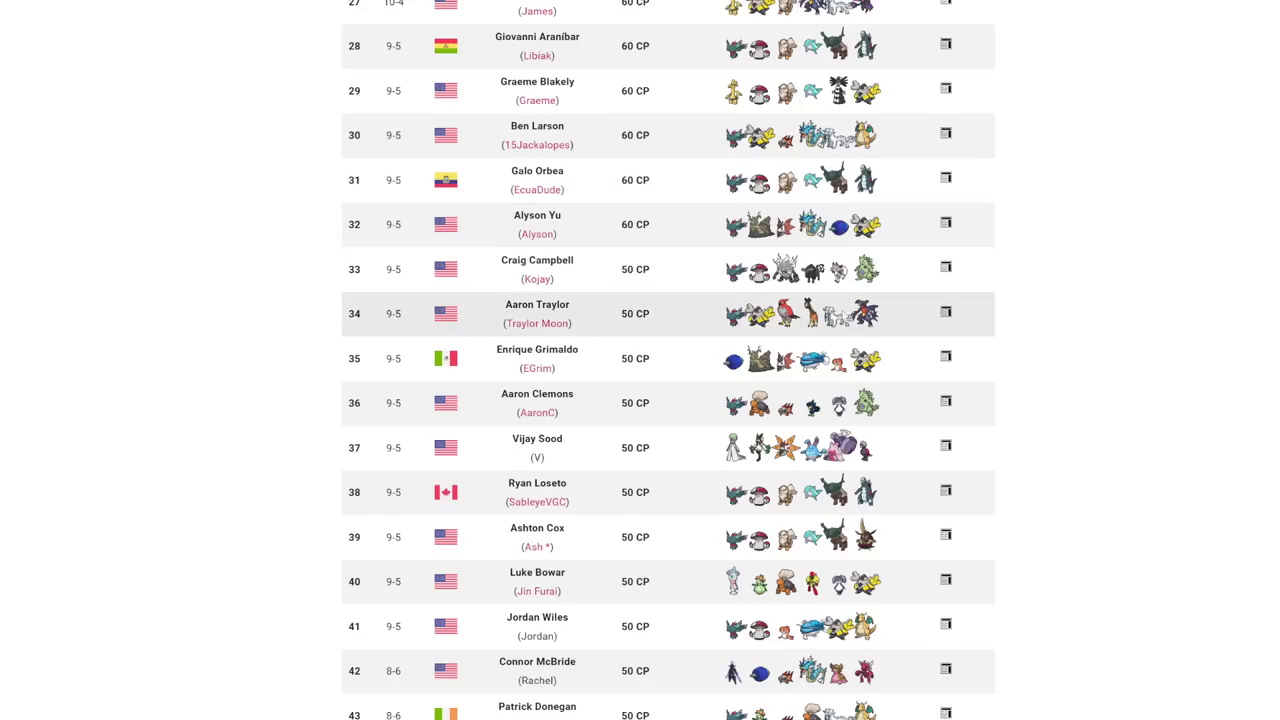
Step: Scroll through Victory Road's Fort Wayne results, past the Top cut table, toward the Day 2 Swiss standings
{"action": "scroll", "coordinate": [1014, 360], "scroll_direction": "up", "scroll_amount": 15}
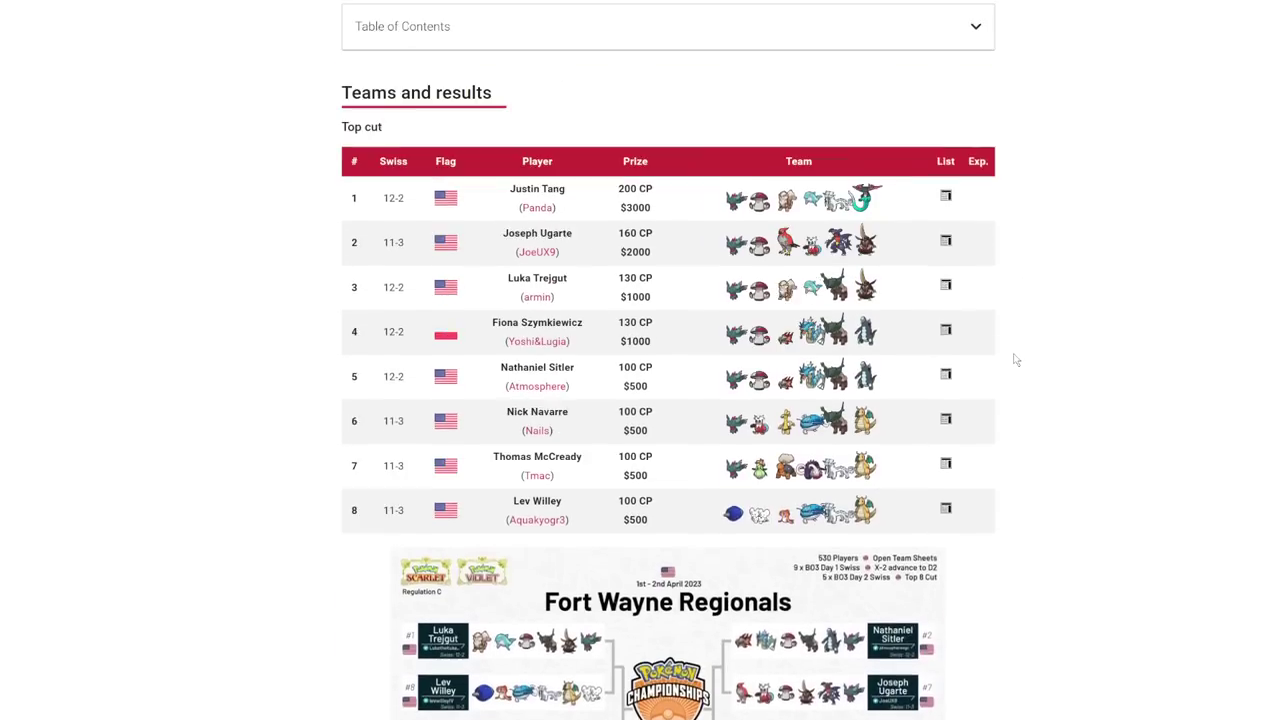
{"action": "scroll", "coordinate": [1014, 360], "scroll_direction": "up", "scroll_amount": 1}
{"action": "scroll", "coordinate": [1014, 360], "scroll_direction": "down", "scroll_amount": 4}
{"action": "scroll", "coordinate": [1012, 358], "scroll_direction": "up", "scroll_amount": 3}
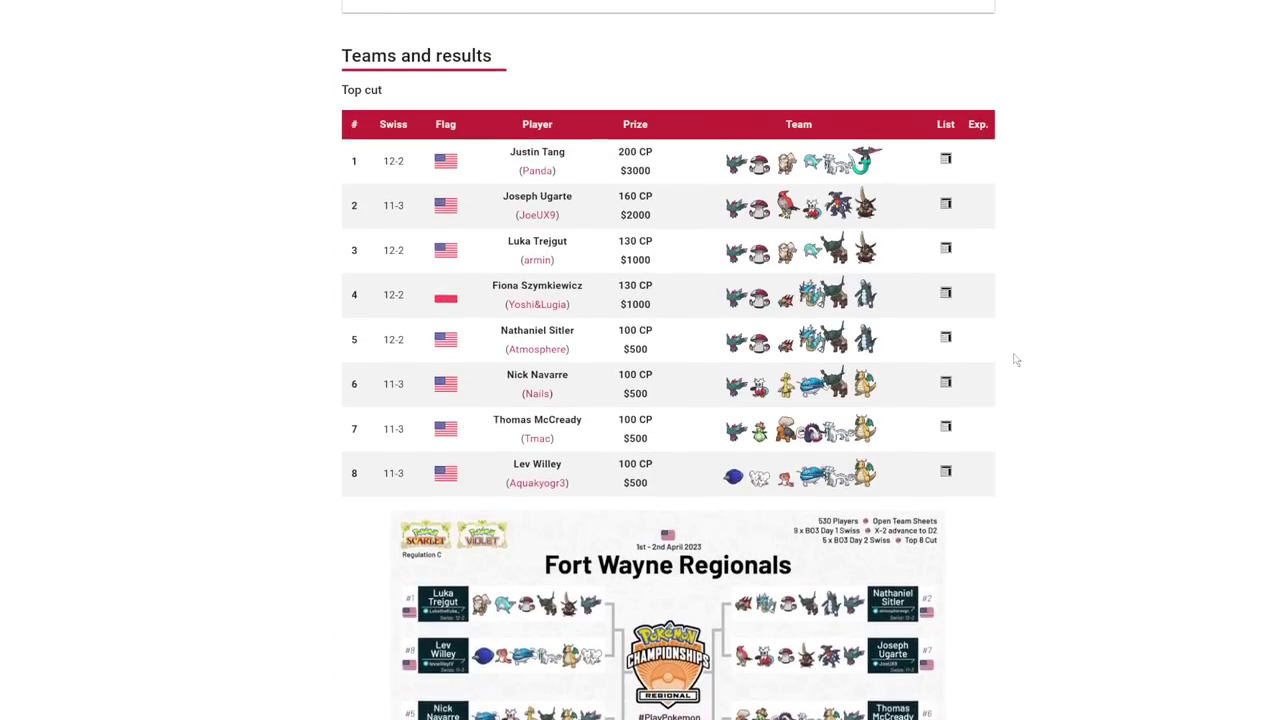
{"action": "scroll", "coordinate": [1012, 358], "scroll_direction": "down", "scroll_amount": 2}
{"action": "scroll", "coordinate": [1109, 417], "scroll_direction": "down", "scroll_amount": 5}
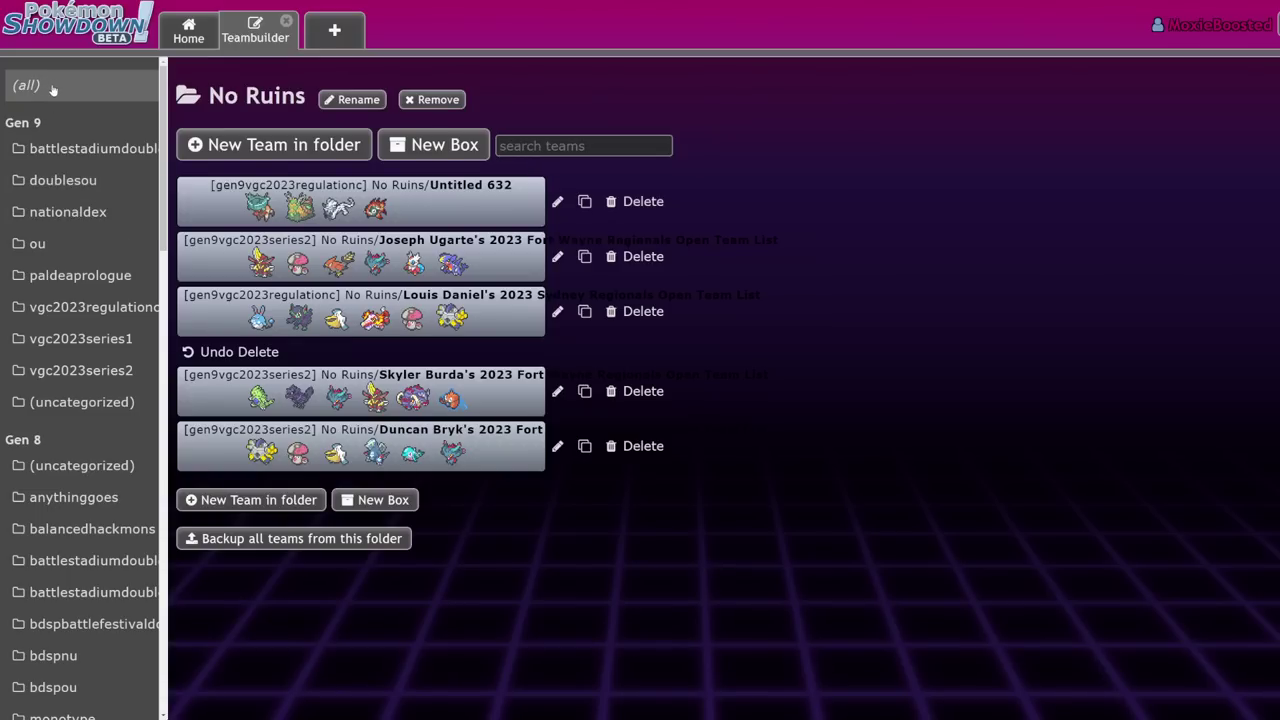
Step: Go to the Home page and browse the full list of saved teams
{"action": "left_click", "coordinate": [188, 30]}
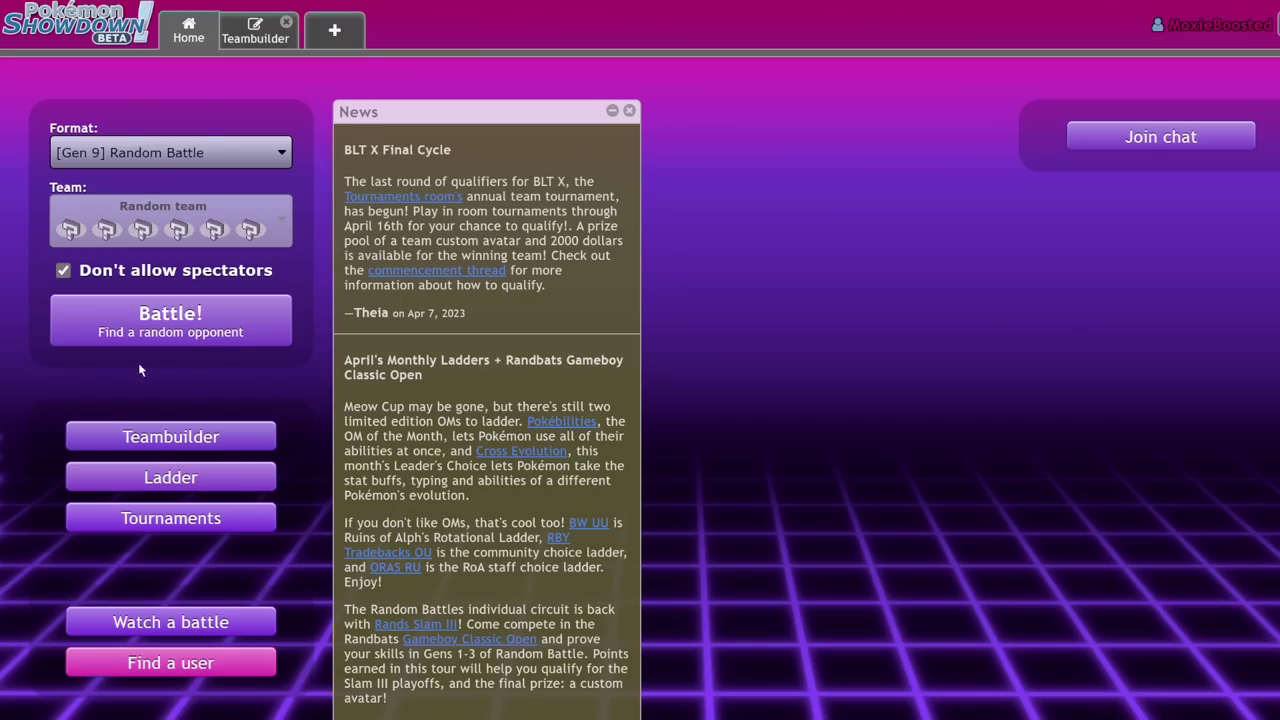
{"action": "left_click", "coordinate": [203, 428]}
{"action": "scroll", "coordinate": [508, 433], "scroll_direction": "down", "scroll_amount": 5}
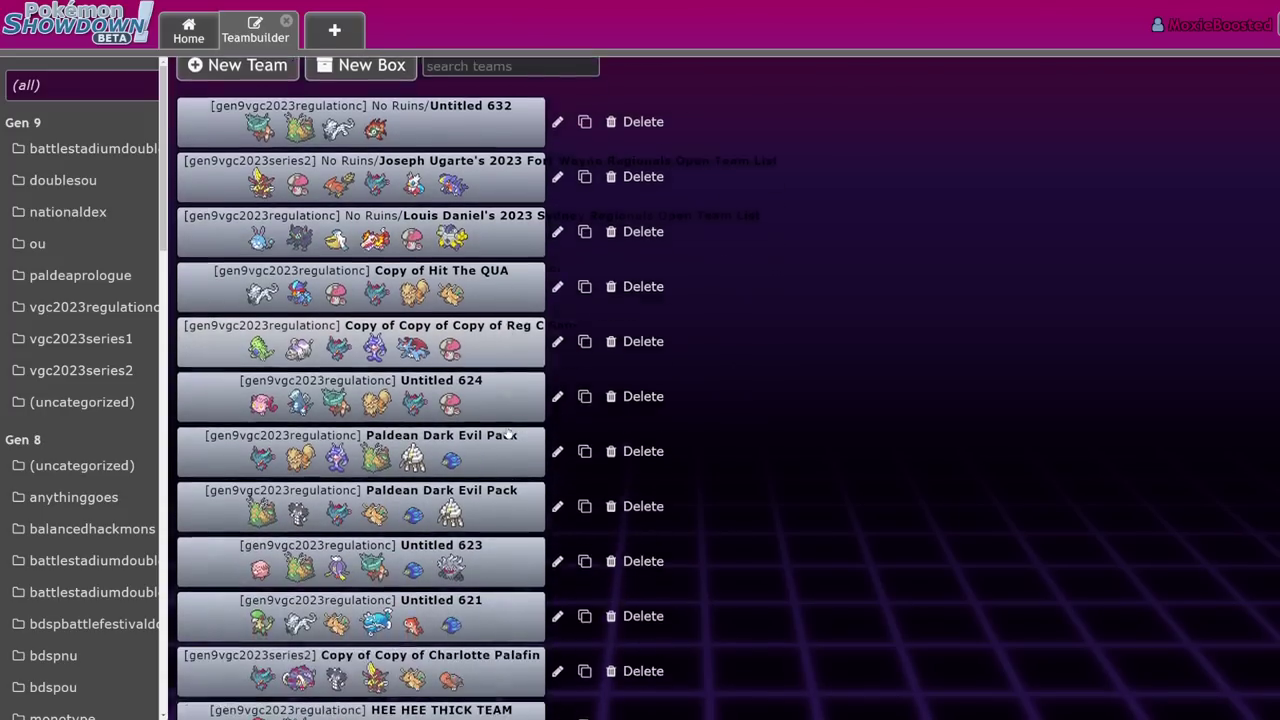
{"action": "scroll", "coordinate": [508, 433], "scroll_direction": "down", "scroll_amount": 5}
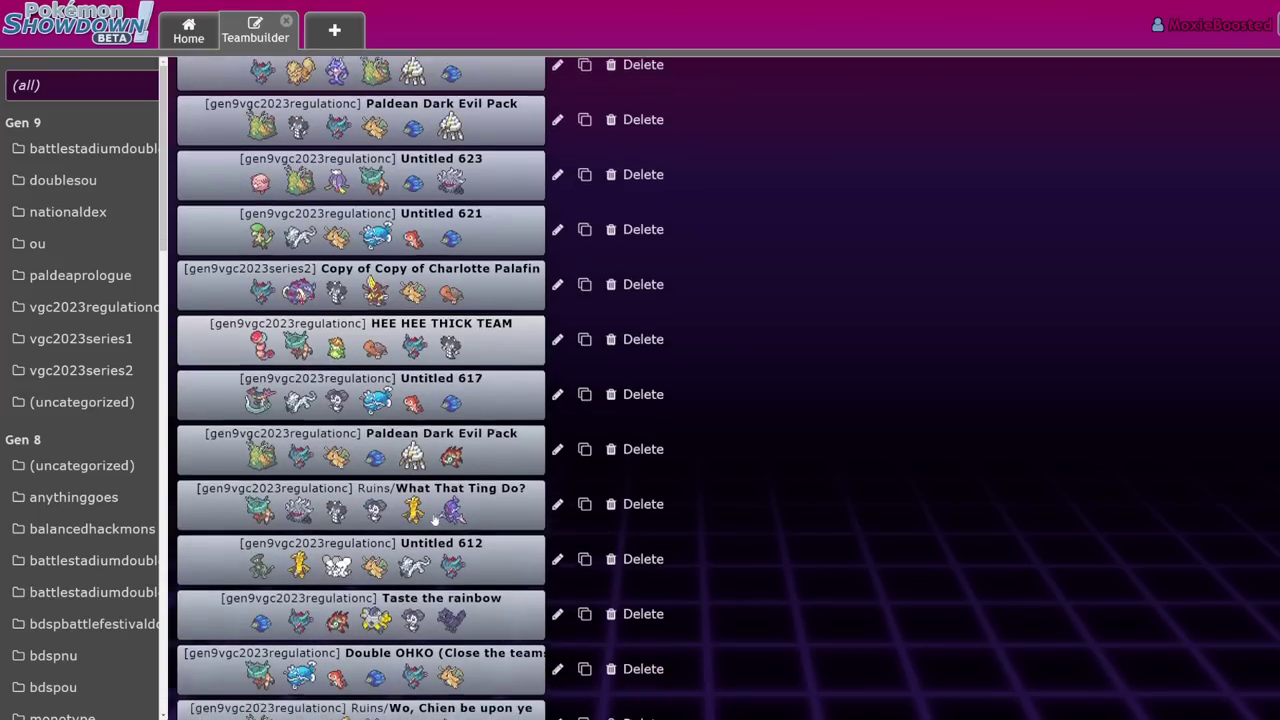
{"action": "scroll", "coordinate": [437, 560], "scroll_direction": "up", "scroll_amount": 7}
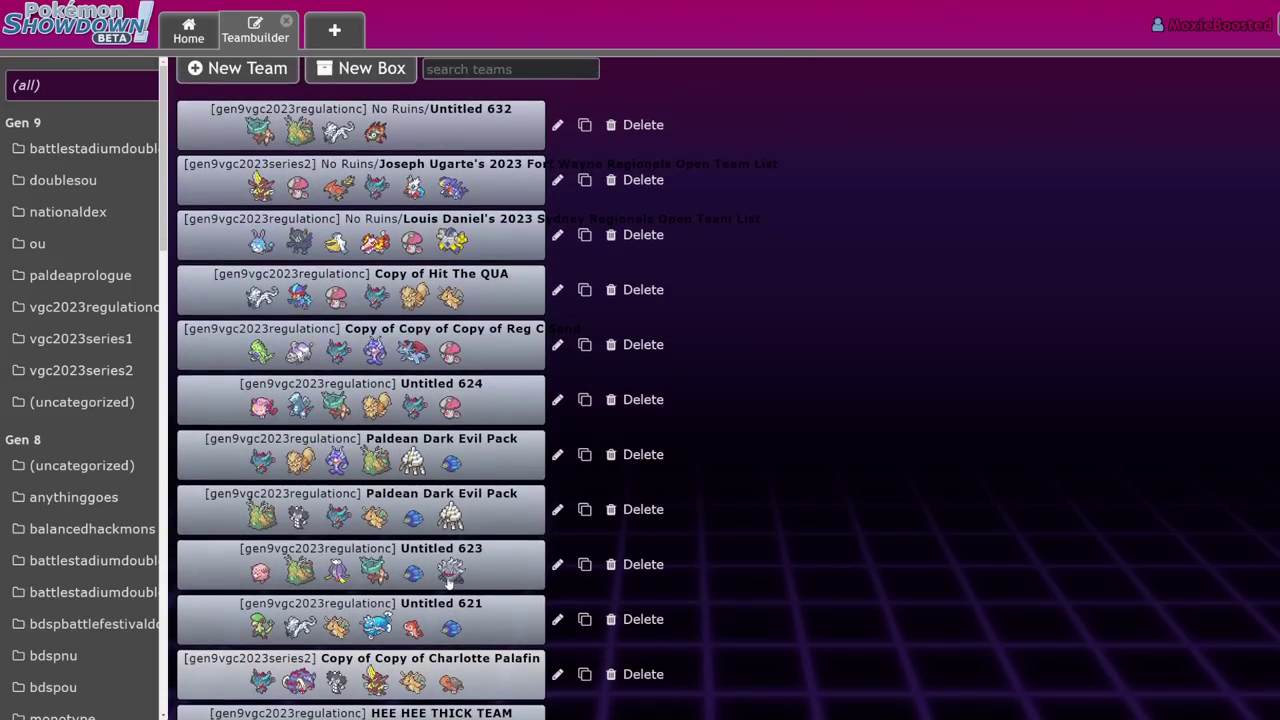
{"action": "scroll", "coordinate": [450, 264], "scroll_direction": "up", "scroll_amount": 3}
Step: Search the saved teams for 'new sand', trim the query, and return to the Home page
{"action": "left_click", "coordinate": [503, 268]}
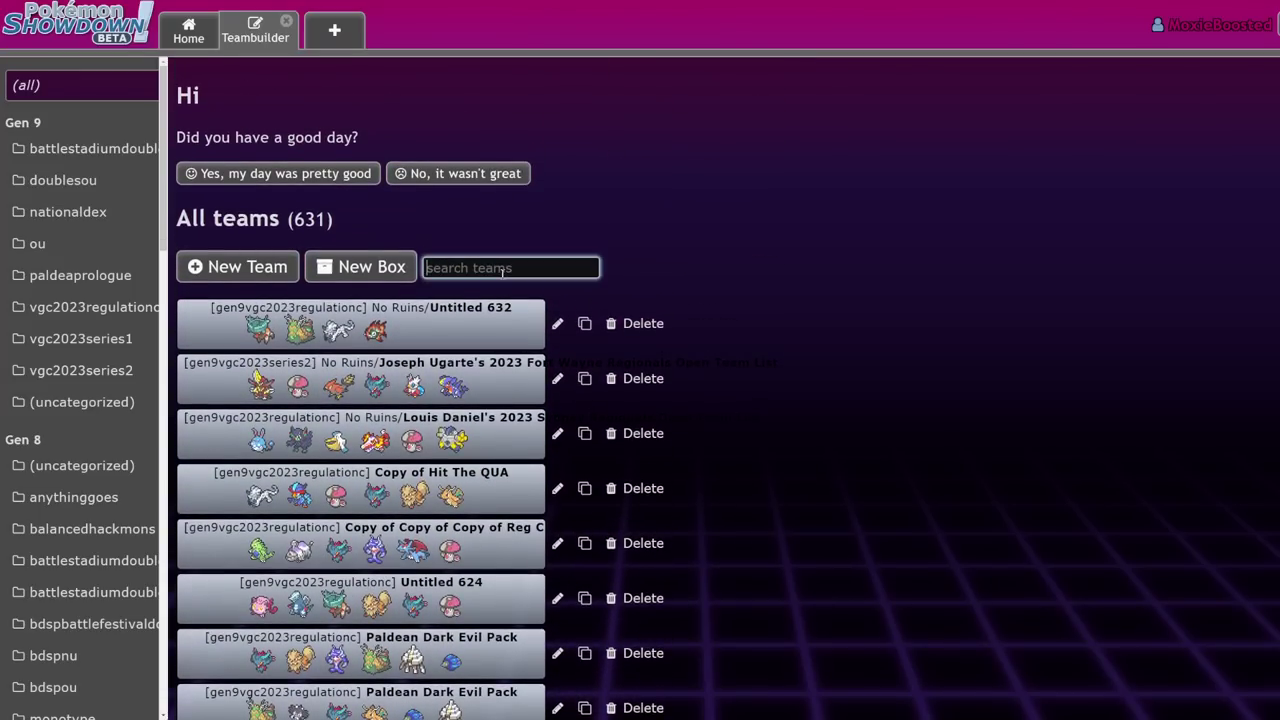
{"action": "type", "text": "new sand"}
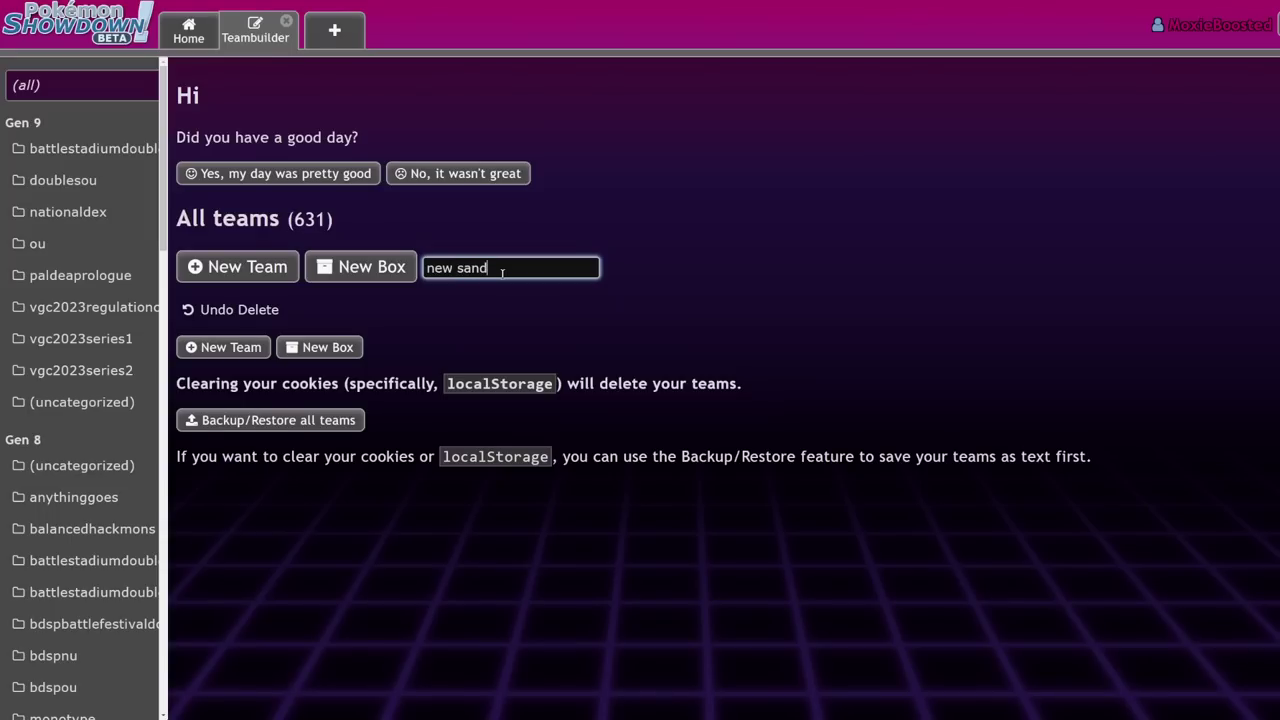
{"action": "key", "text": "BackSpace"}
{"action": "key", "text": "BackSpace"}
{"action": "key", "text": "BackSpace"}
{"action": "key", "text": "BackSpace"}
{"action": "key", "text": "BackSpace"}
{"action": "key", "text": "BackSpace"}
{"action": "key", "text": "BackSpace"}
{"action": "key", "text": "BackSpace"}
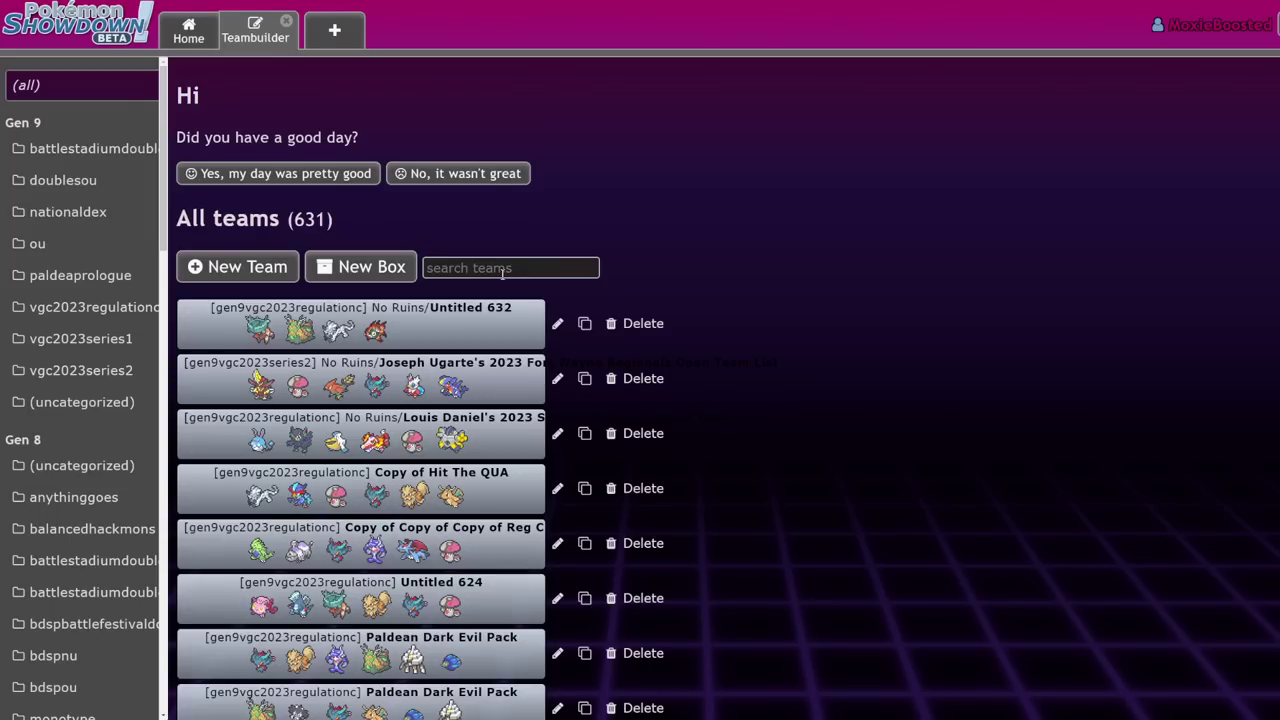
{"action": "key", "text": "alt+Left"}
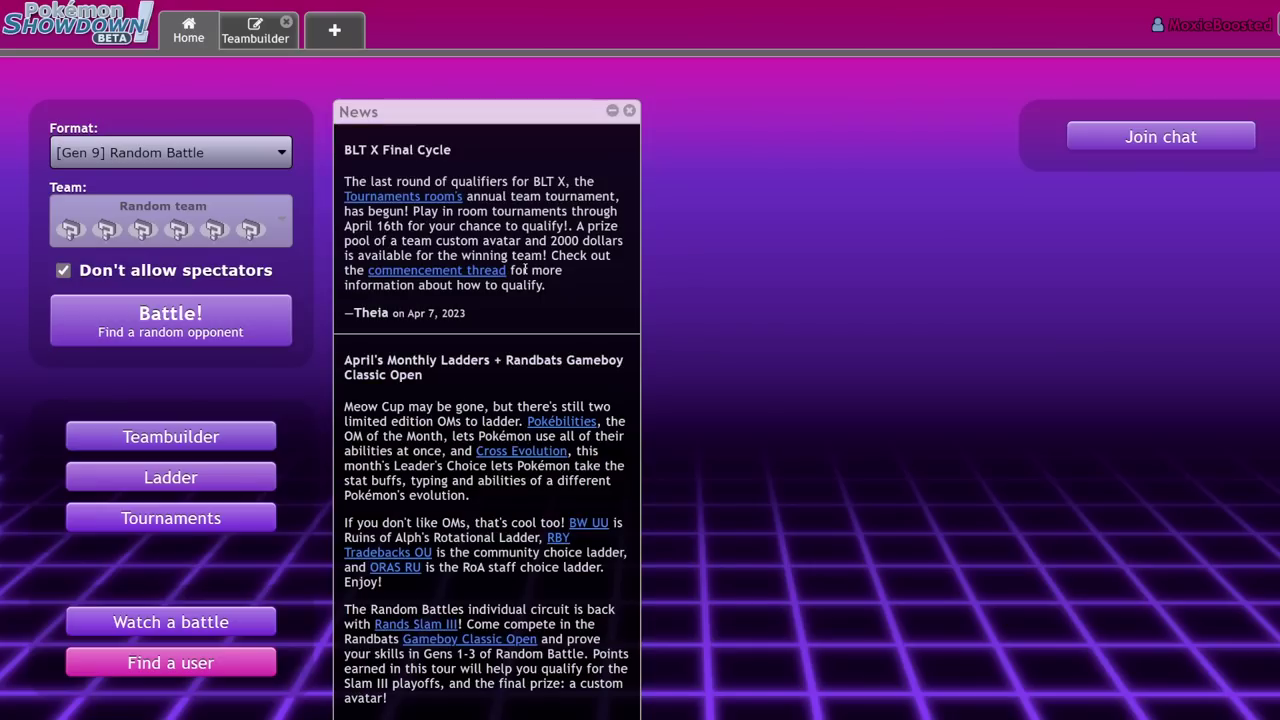
Step: Search the saved teams for 'houndstone', then close the Teambuilder tab and the News panel
{"action": "left_click", "coordinate": [194, 449]}
{"action": "left_click", "coordinate": [500, 270]}
{"action": "type", "text": "houndstone"}
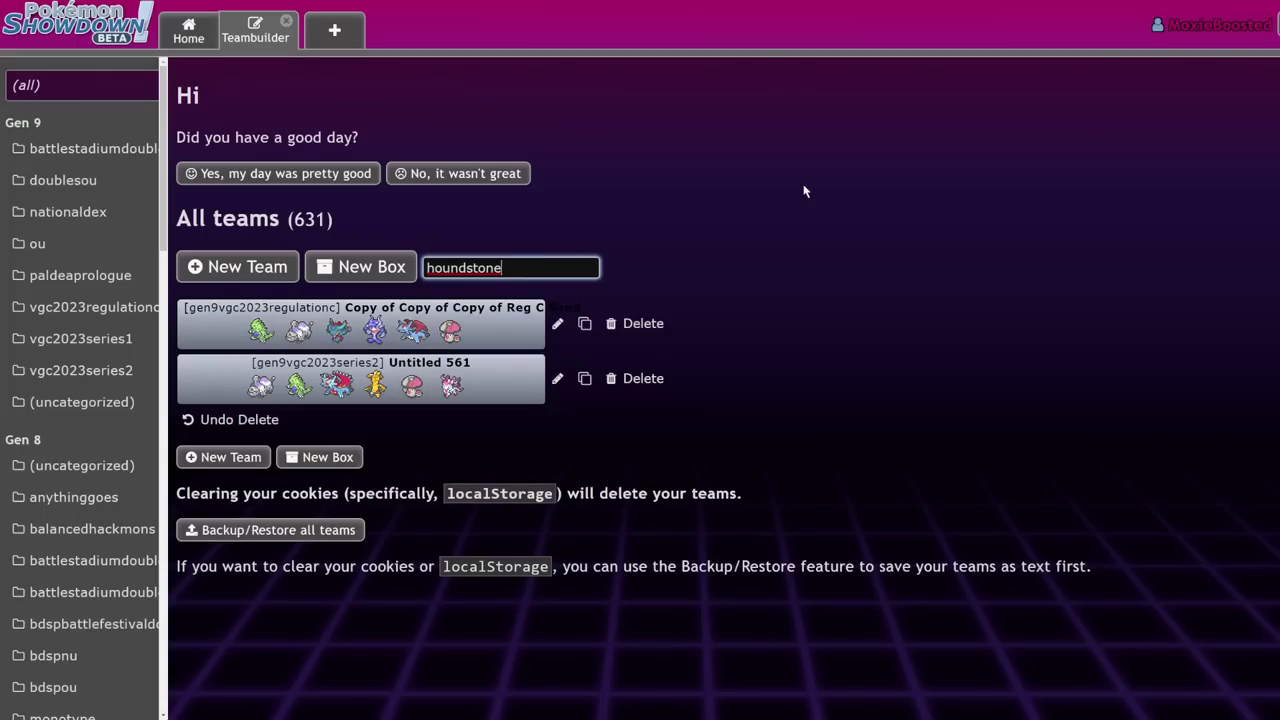
{"action": "left_click", "coordinate": [286, 21]}
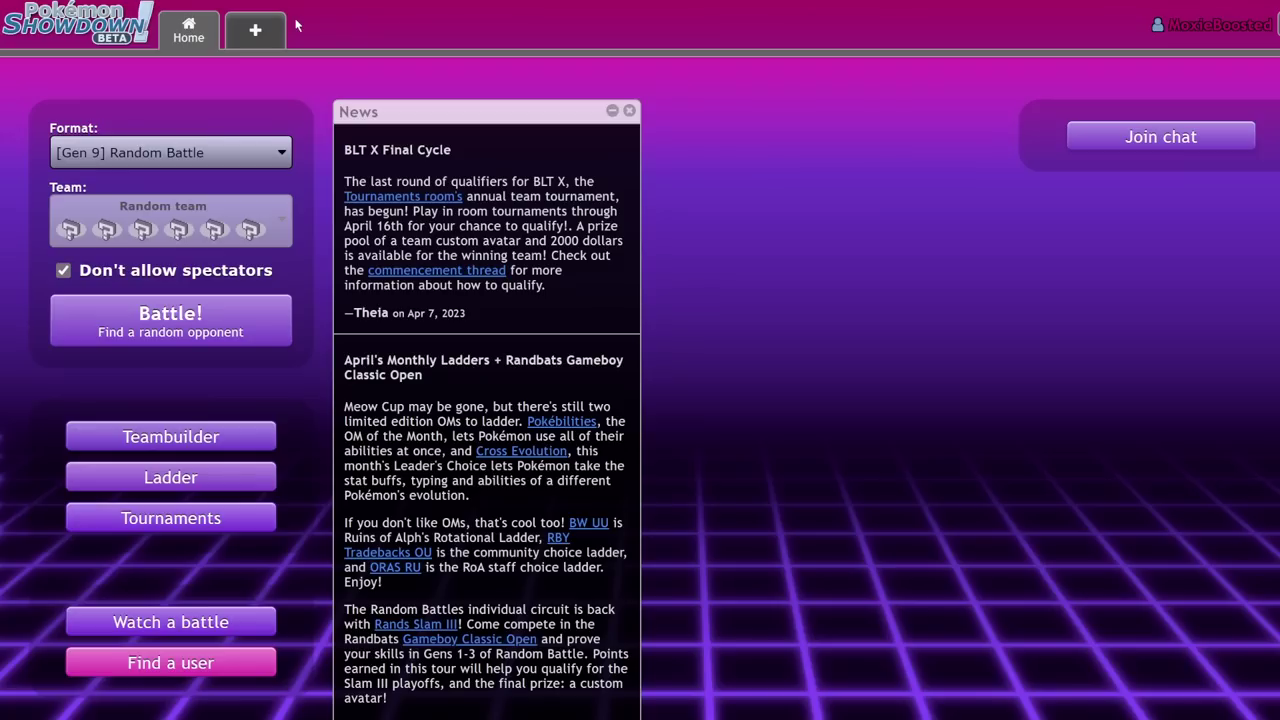
{"action": "left_click", "coordinate": [629, 110]}
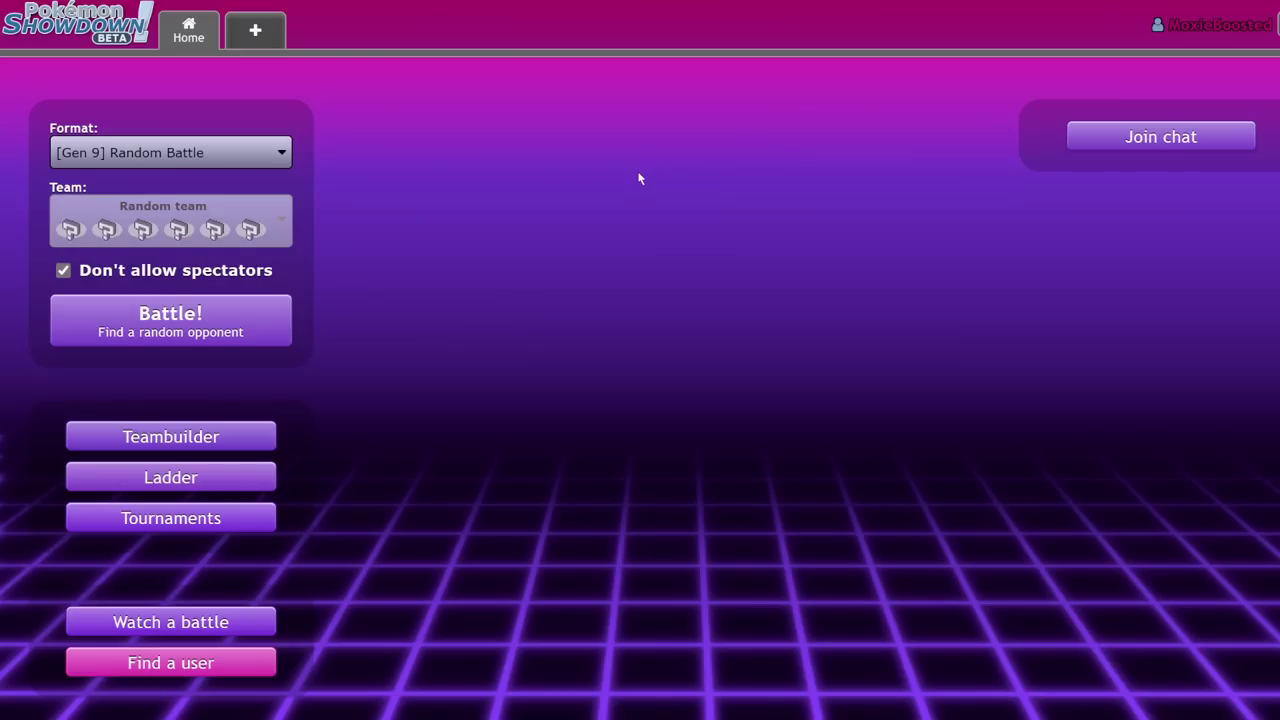
Step: Open the Untitled 632 team and show Ting-Lu's EV/IV spread, with 508 EVs remaining
{"action": "left_click", "coordinate": [243, 451]}
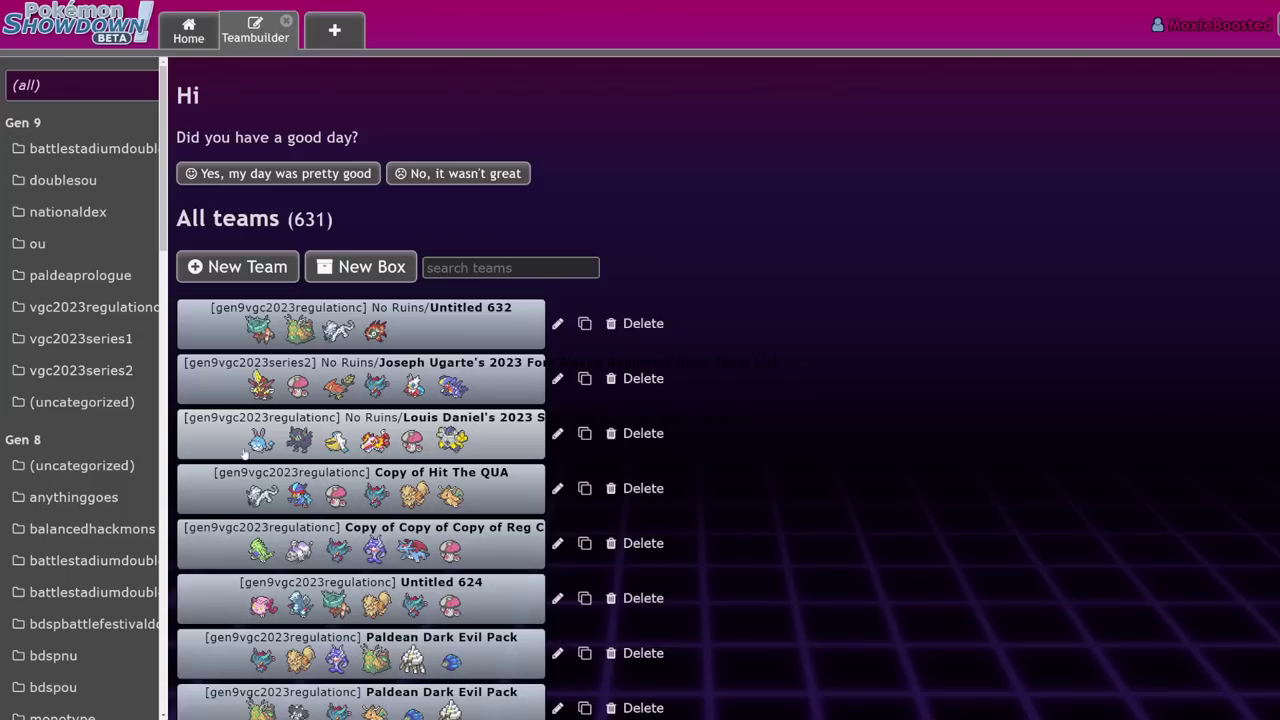
{"action": "left_click", "coordinate": [380, 325]}
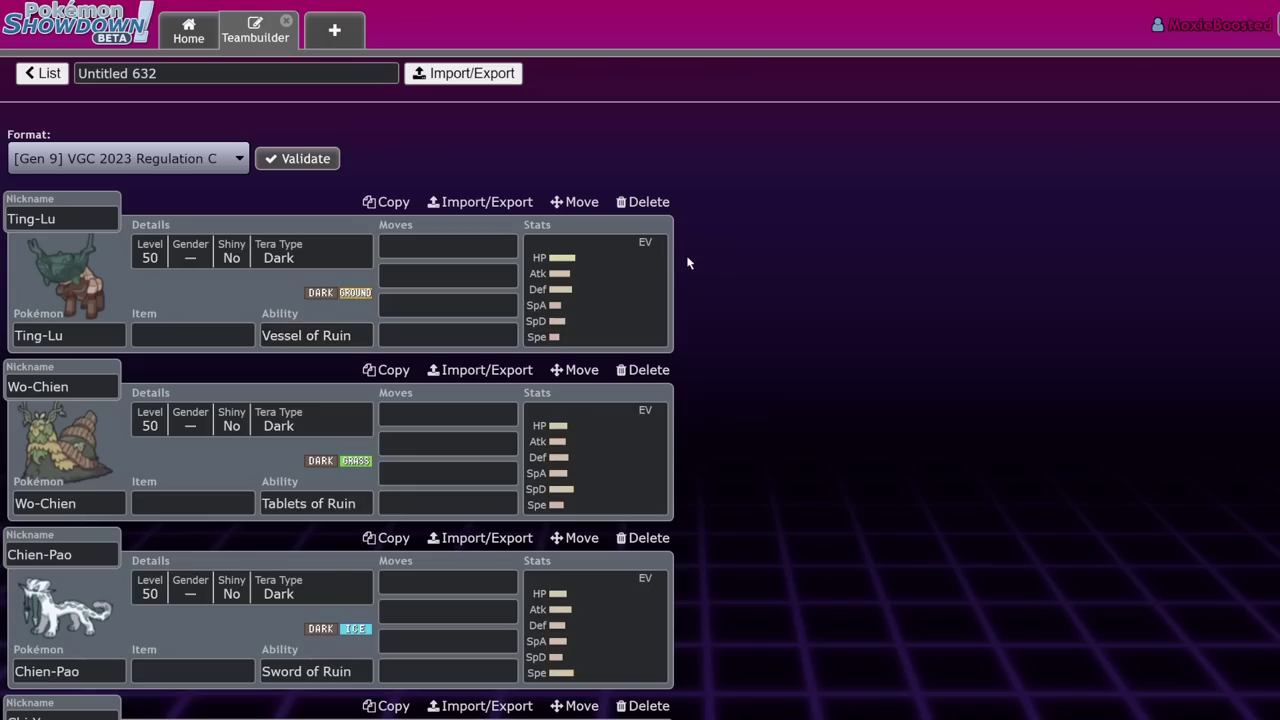
{"action": "left_click", "coordinate": [628, 298]}
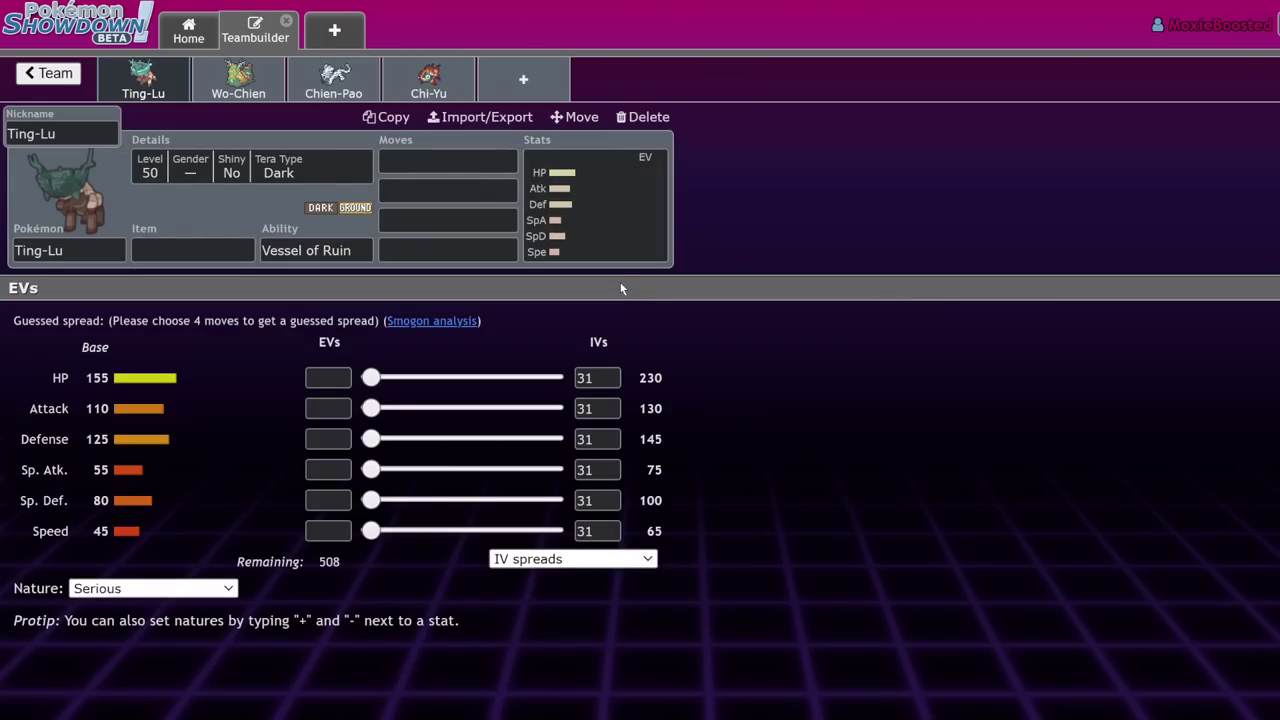